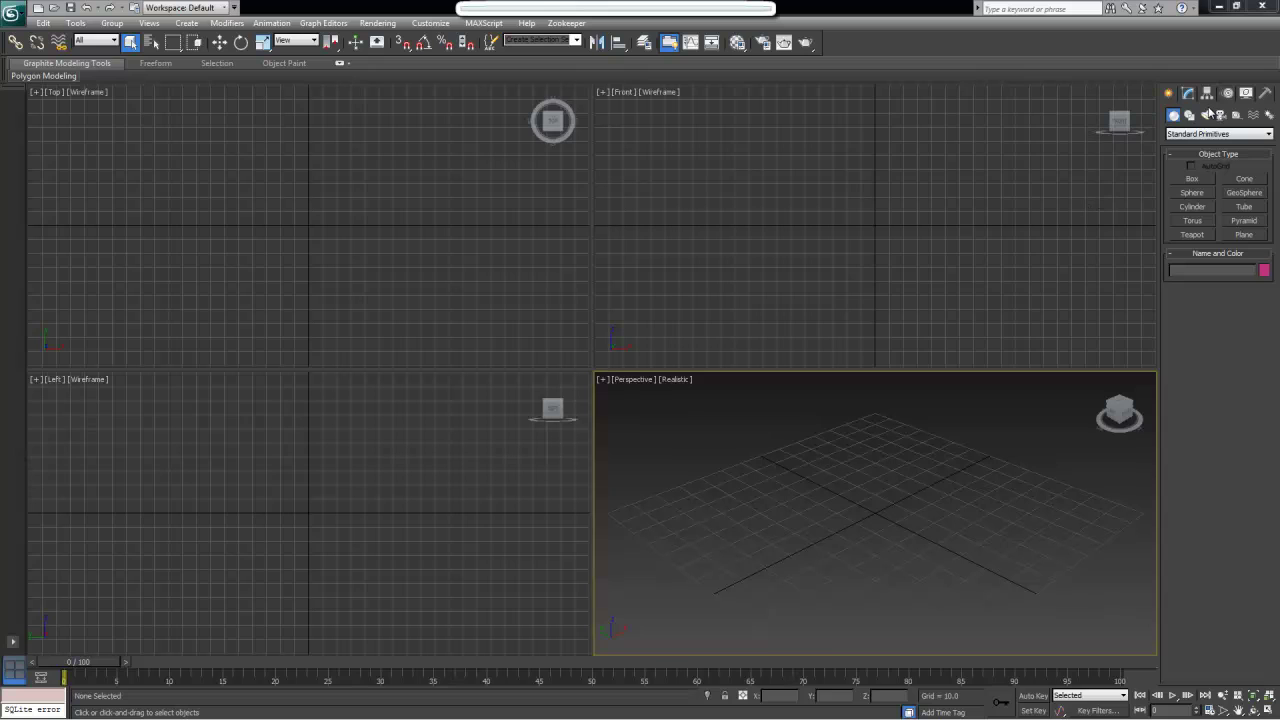
pyautogui.click(1201, 134)
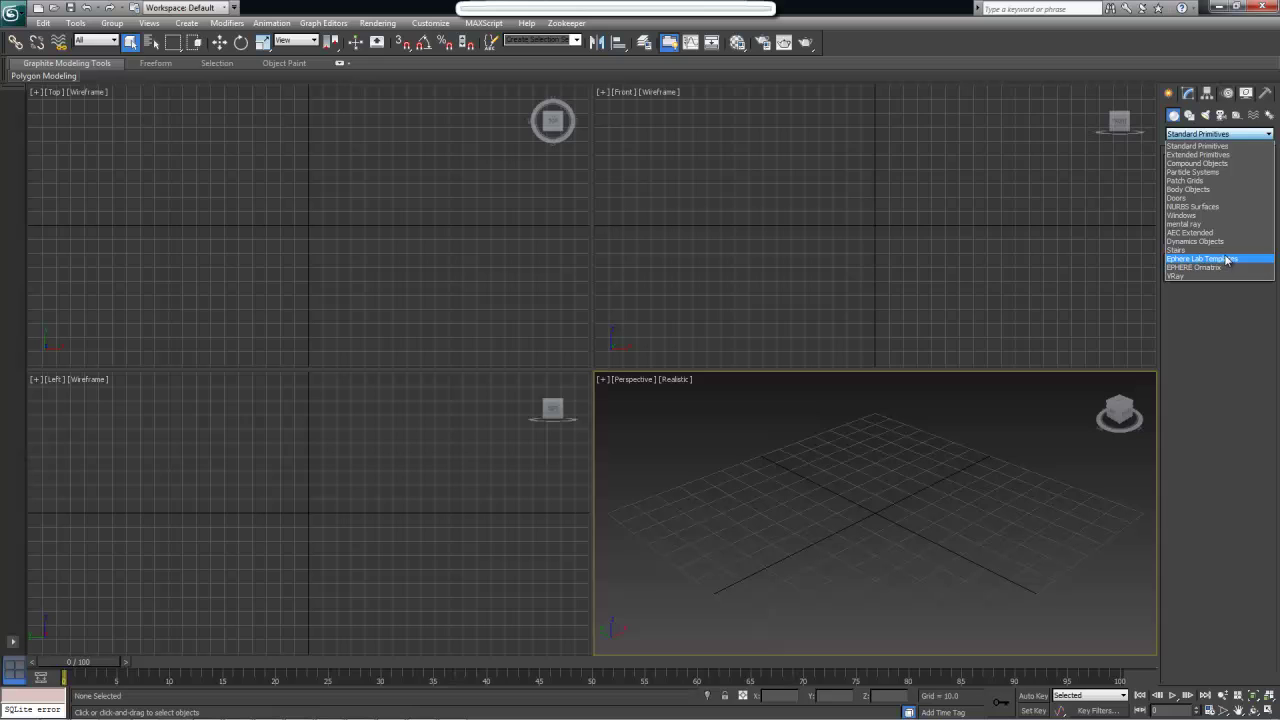
pyautogui.click(1222, 351)
pyautogui.click(1181, 134)
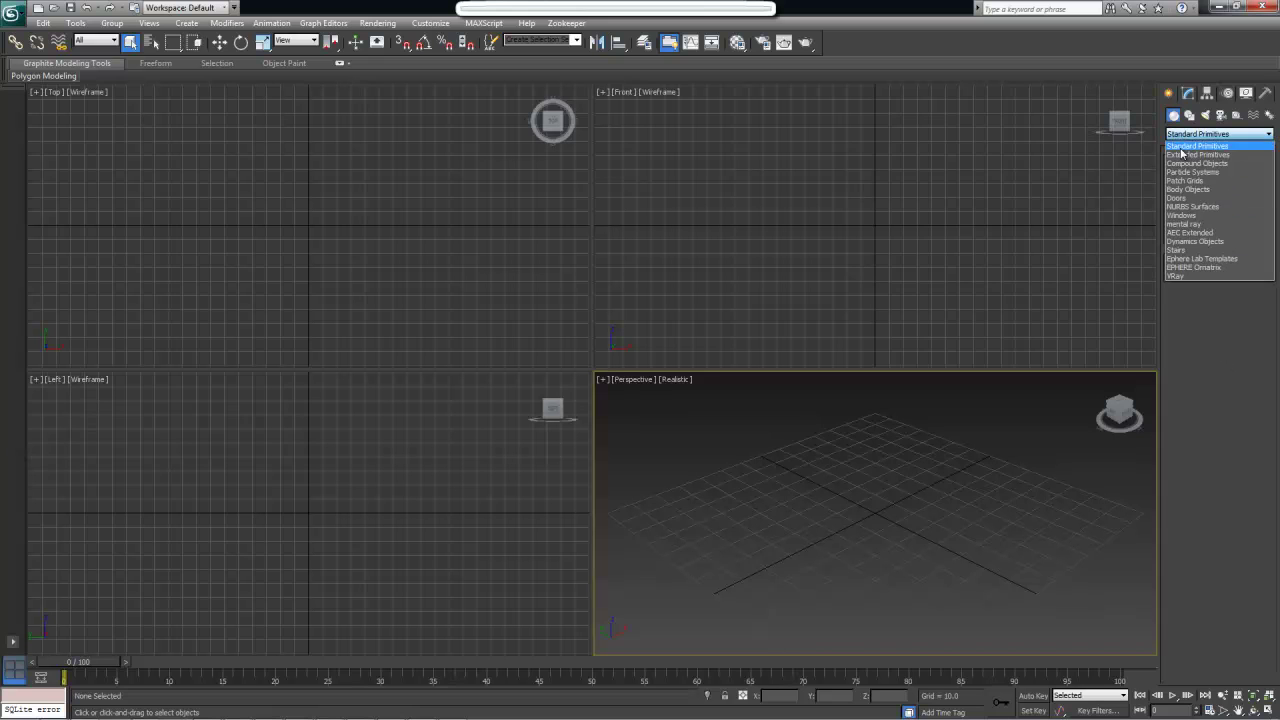
pyautogui.click(1181, 149)
pyautogui.click(1191, 193)
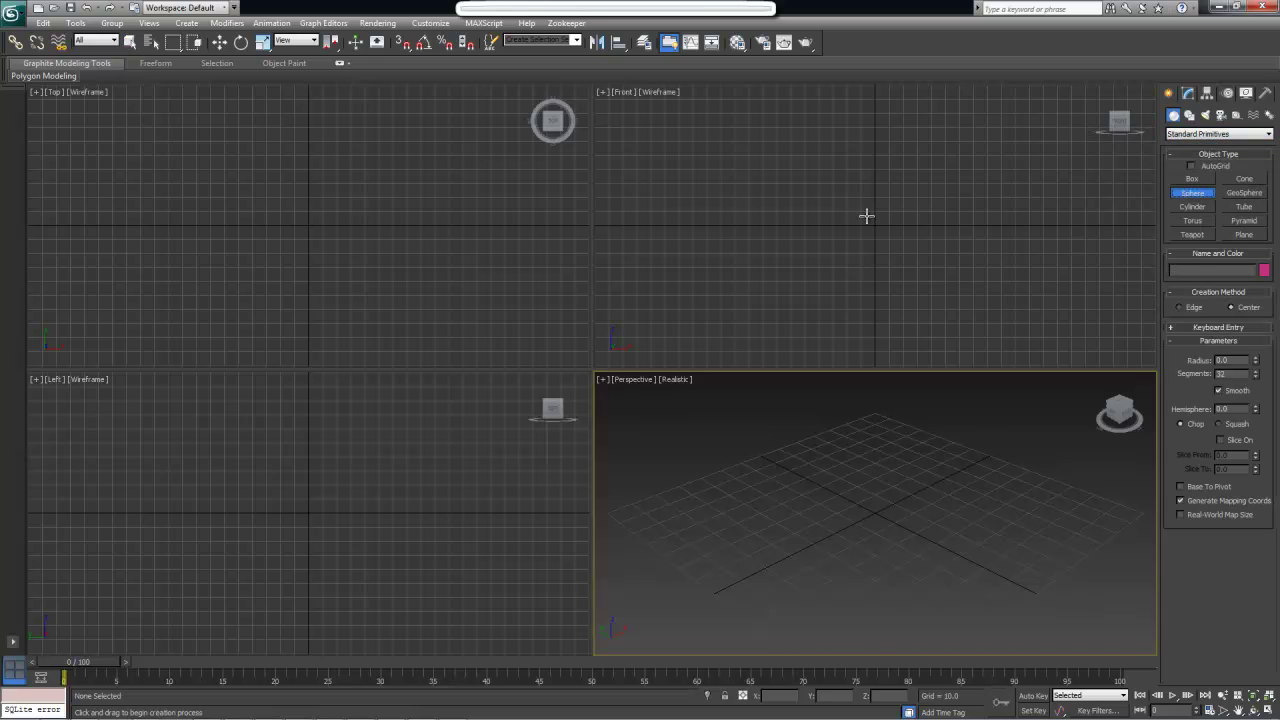
pyautogui.moveTo(857, 217); pyautogui.dragTo(899, 240)
pyautogui.click(1188, 92)
pyautogui.click(1191, 130)
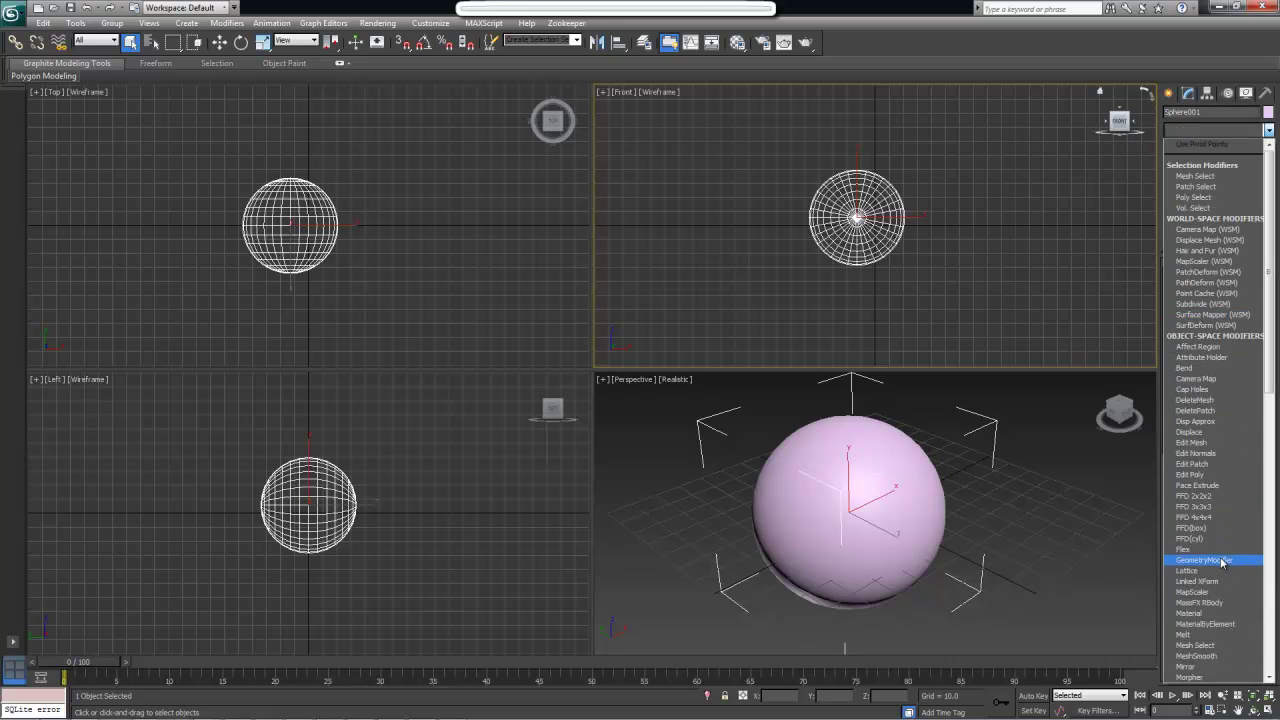
pyautogui.click(982, 299)
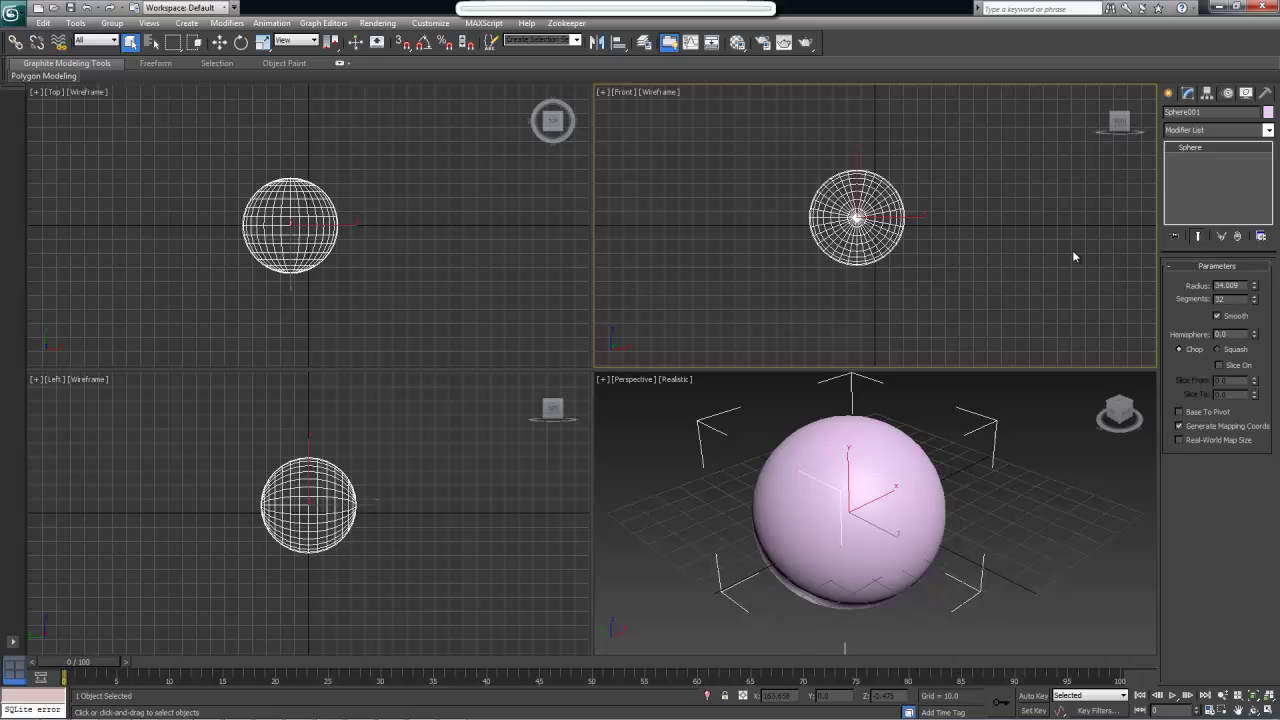
pyautogui.click(1169, 93)
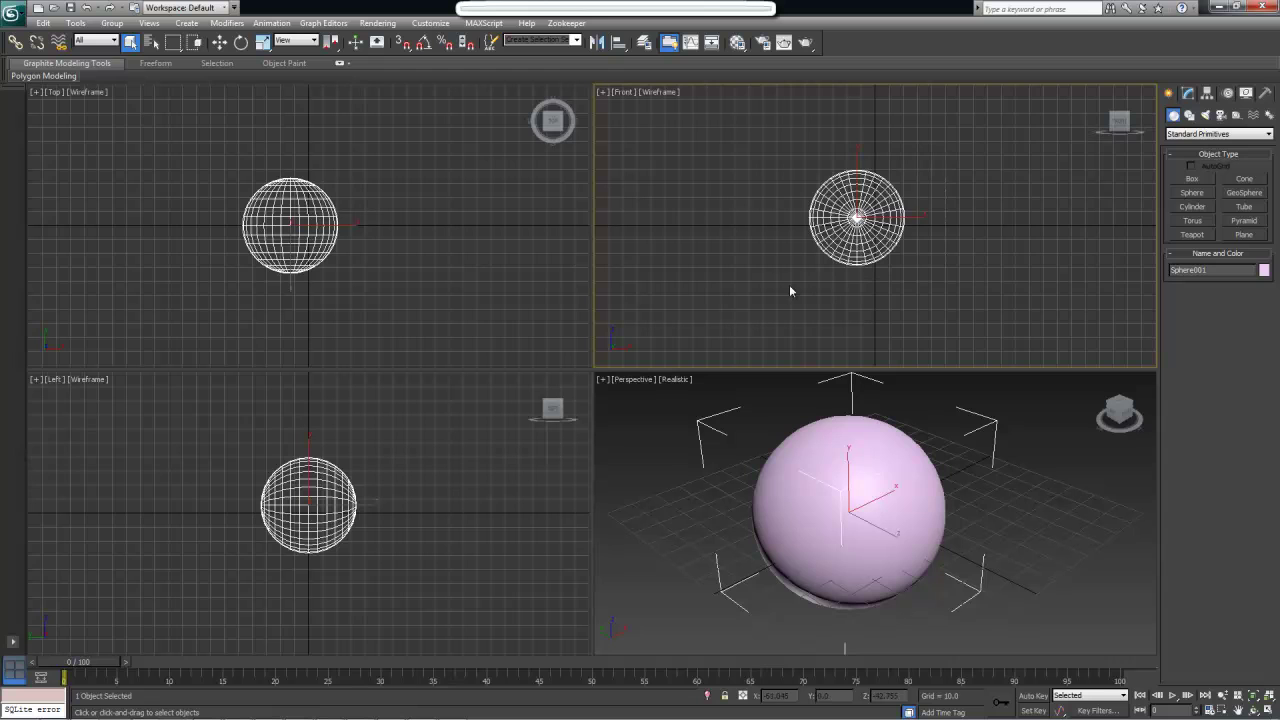
pyautogui.press('Delete')
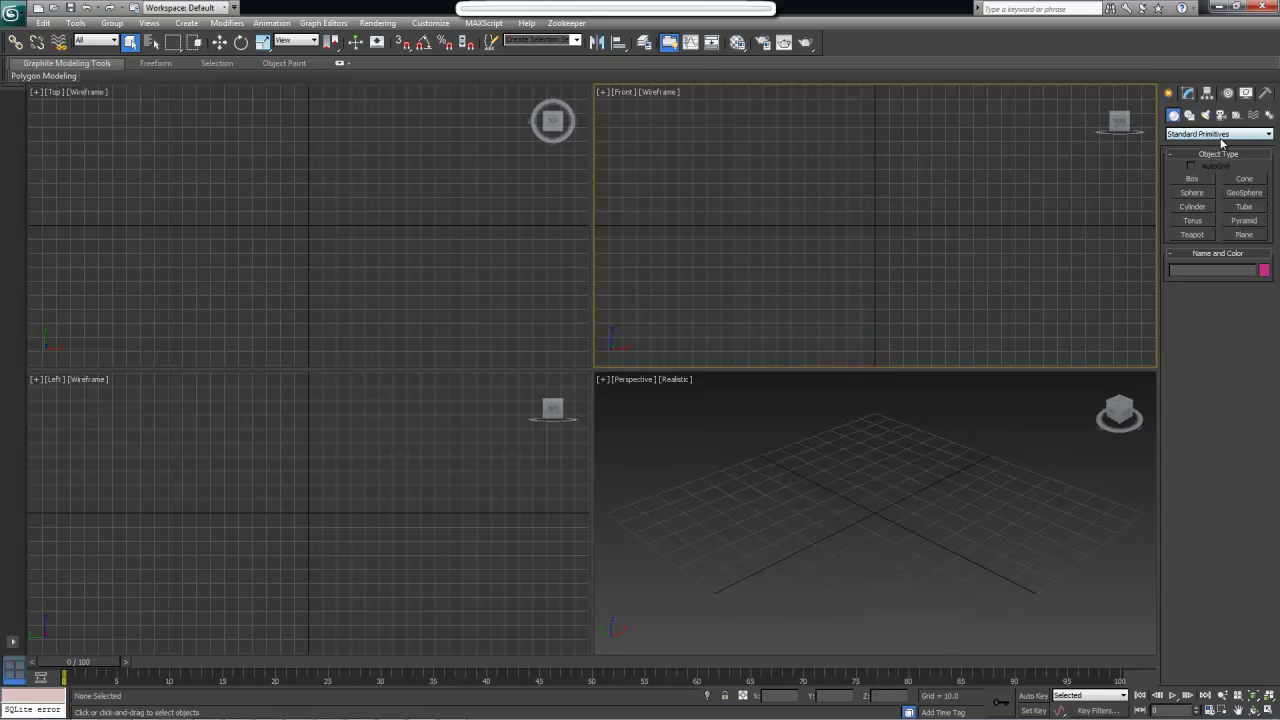
pyautogui.click(1221, 136)
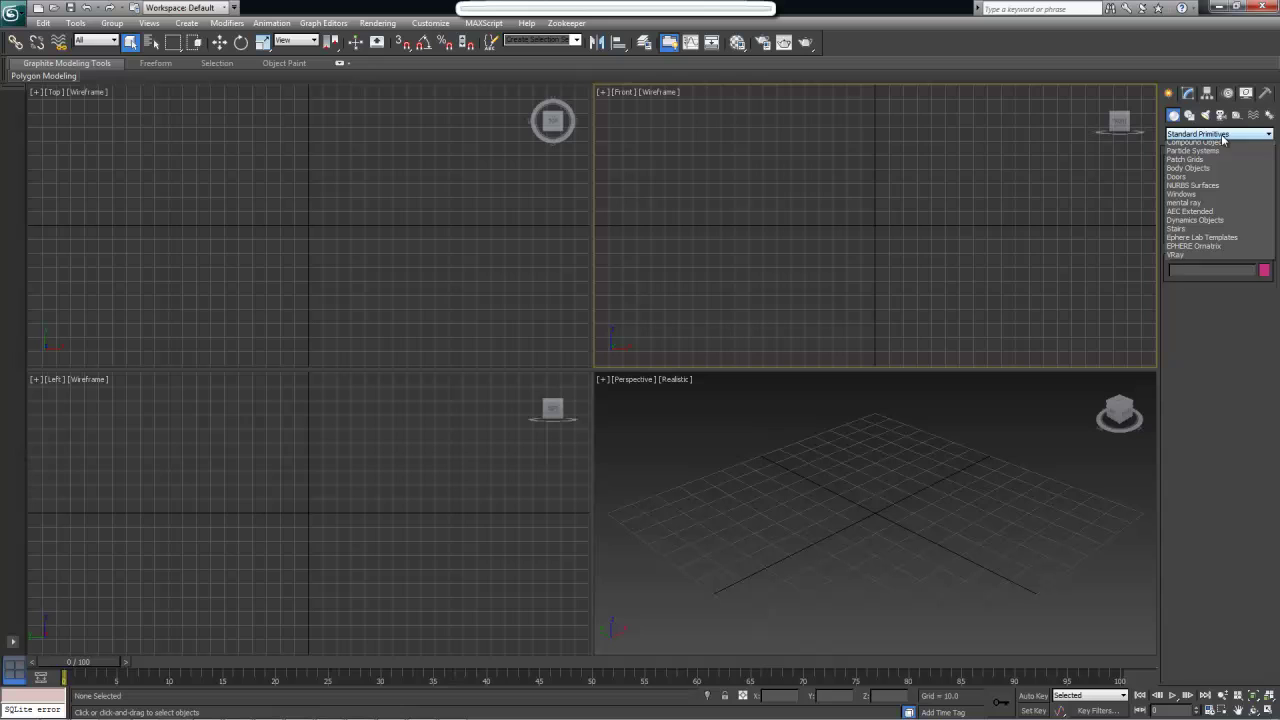
pyautogui.click(1210, 259)
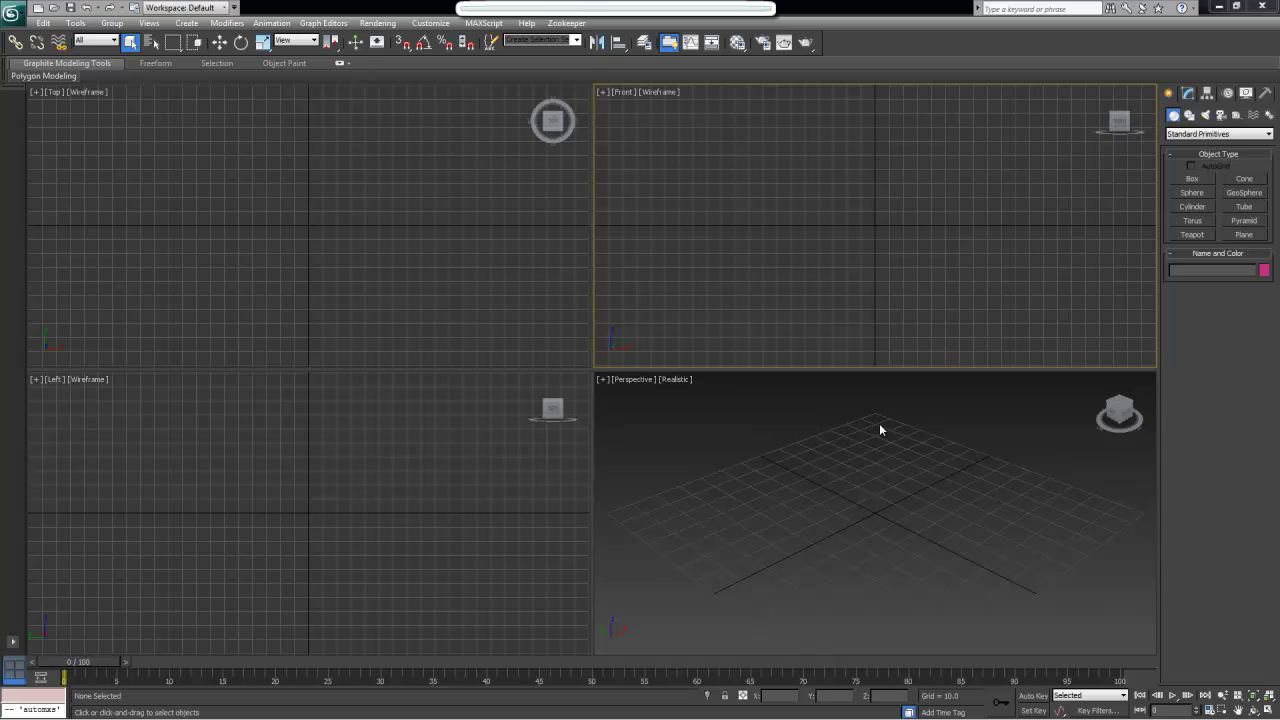
pyautogui.click(1248, 235)
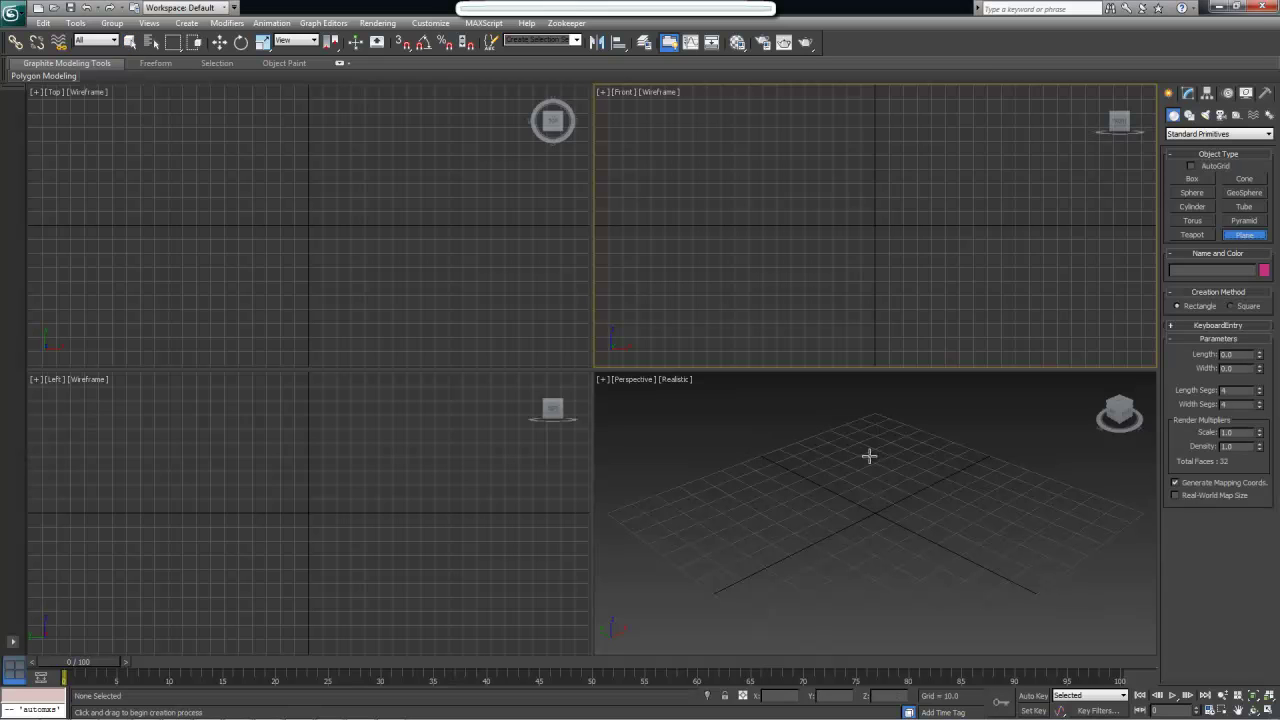
pyautogui.moveTo(194, 314); pyautogui.dragTo(260, 272)
pyautogui.moveTo(374, 196); pyautogui.dragTo(411, 141)
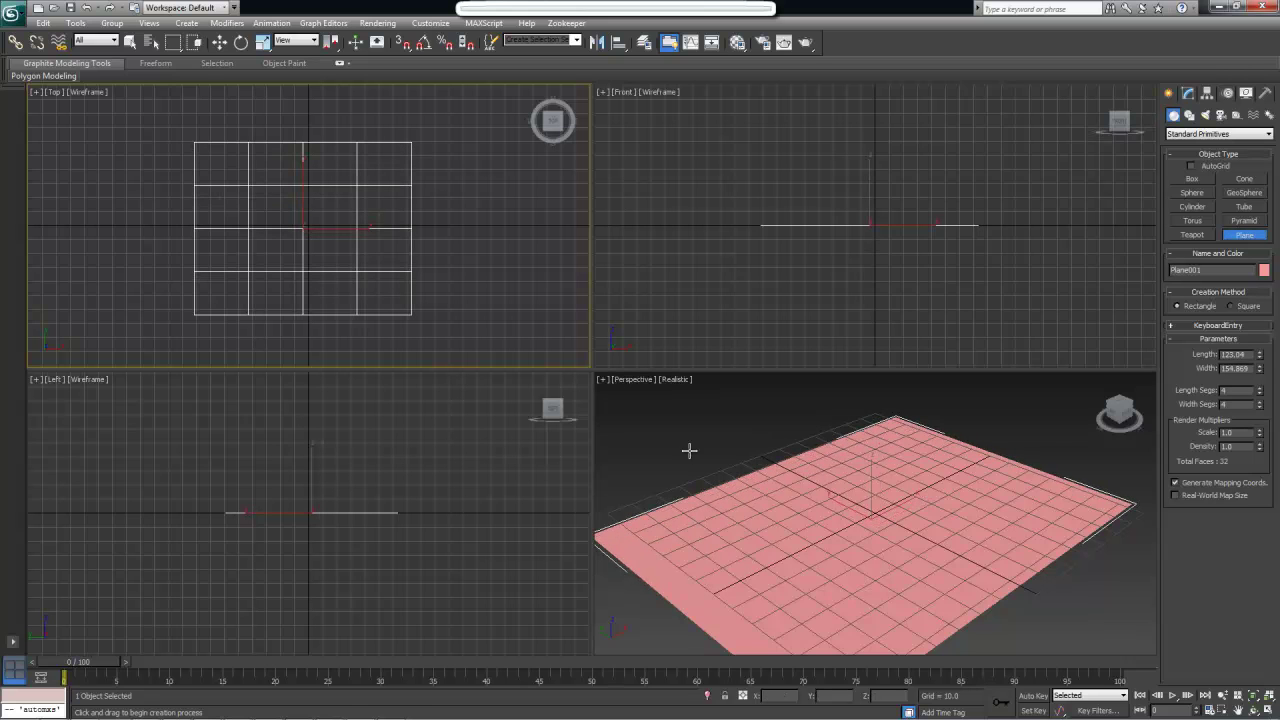
pyautogui.moveTo(800, 517); pyautogui.dragTo(800, 480, button='middle')
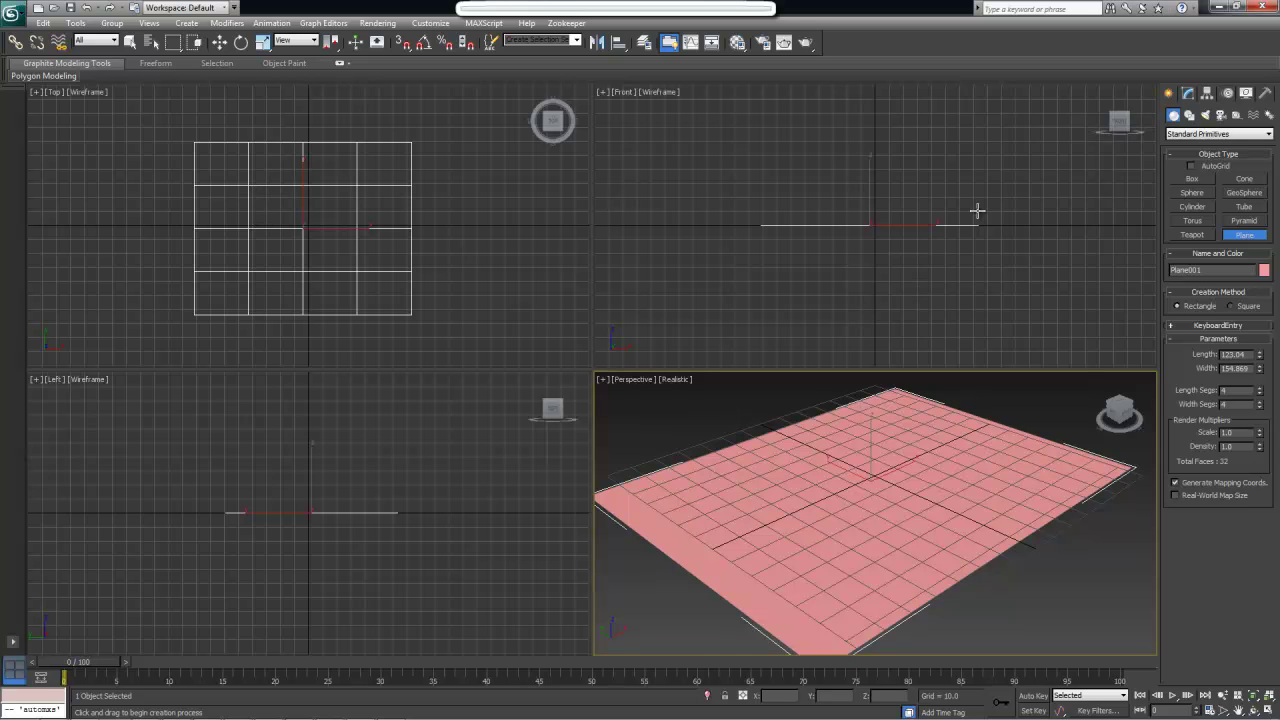
pyautogui.click(1260, 394)
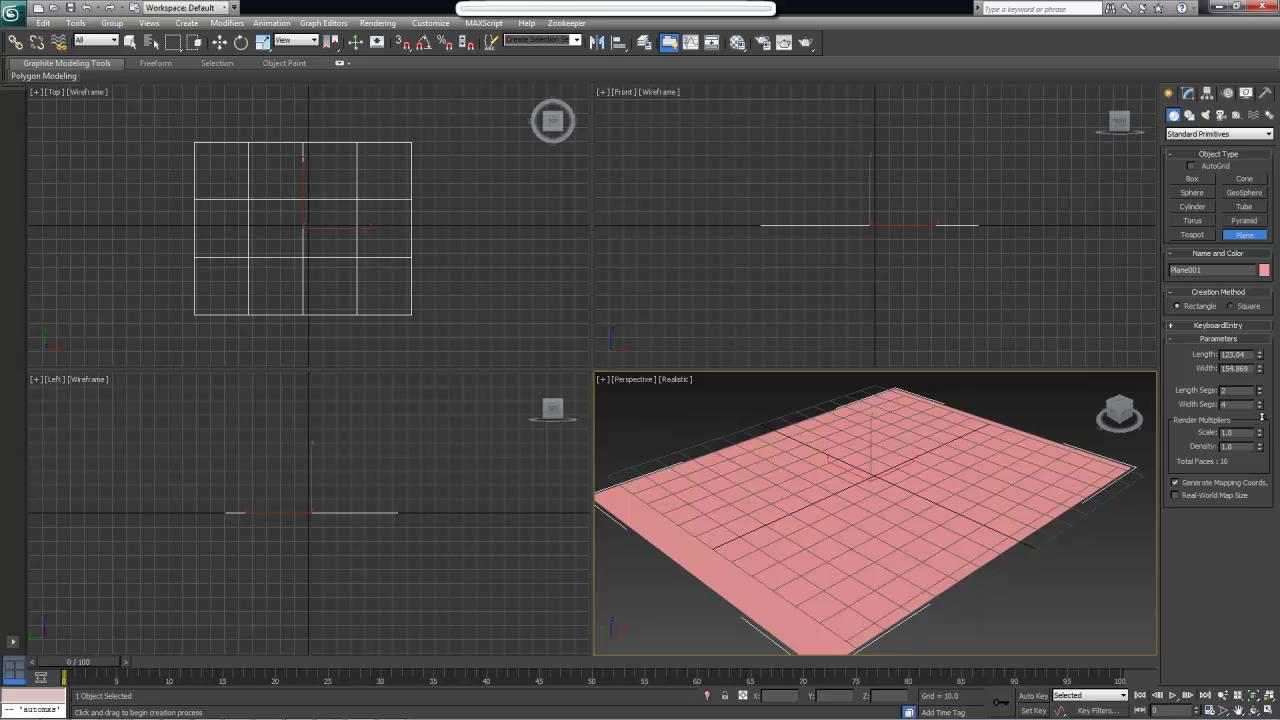
pyautogui.click(1260, 394)
pyautogui.click(1260, 394)
pyautogui.click(1260, 406)
pyautogui.click(1260, 406)
pyautogui.click(1260, 406)
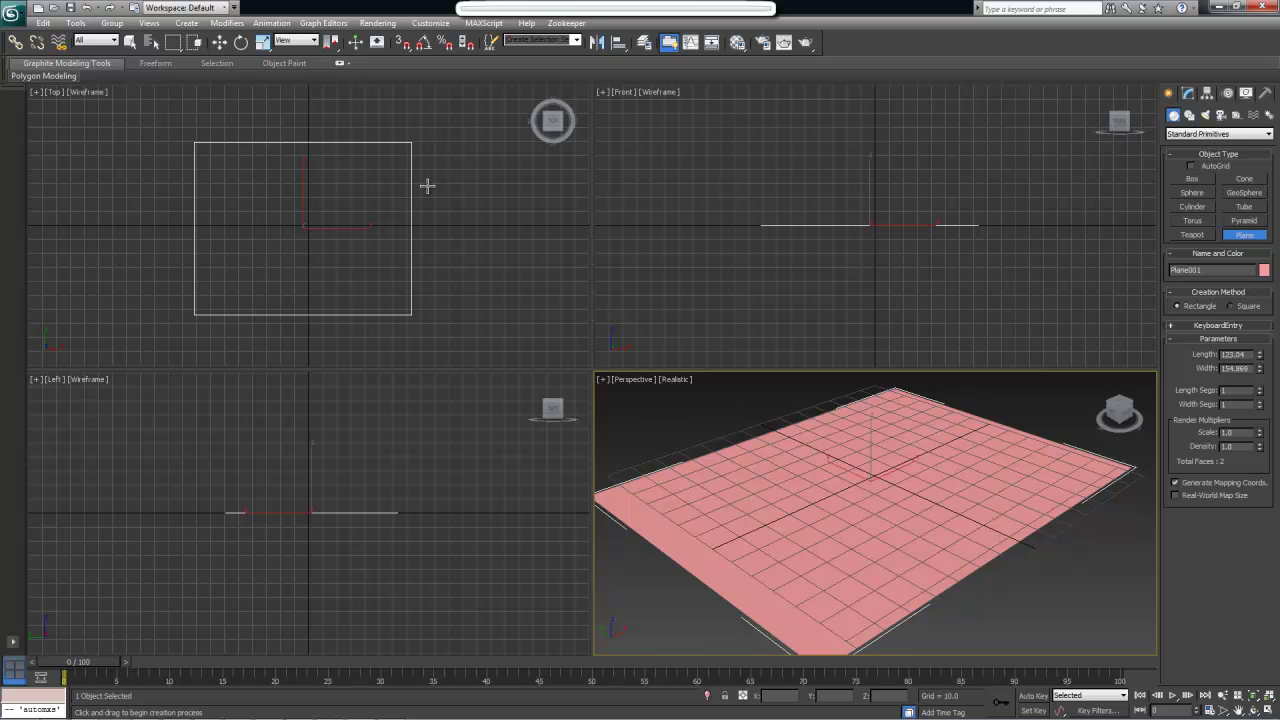
pyautogui.rightClick(879, 496)
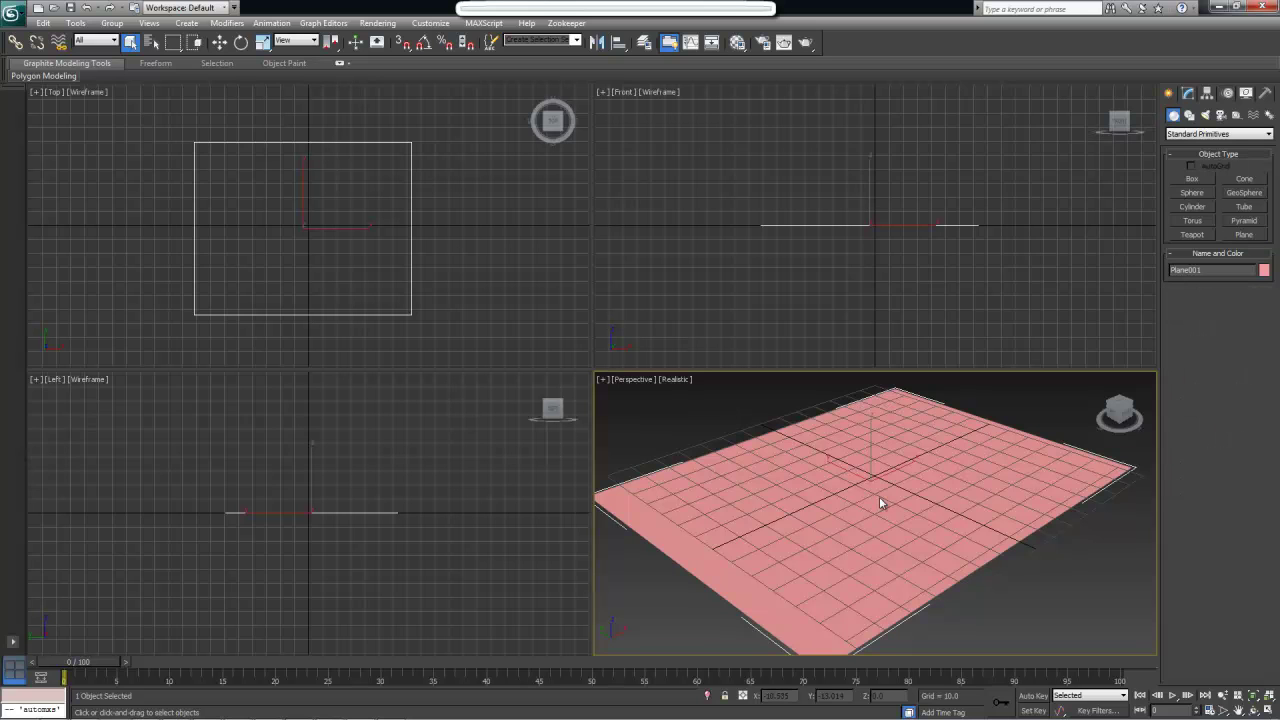
pyautogui.press('Delete')
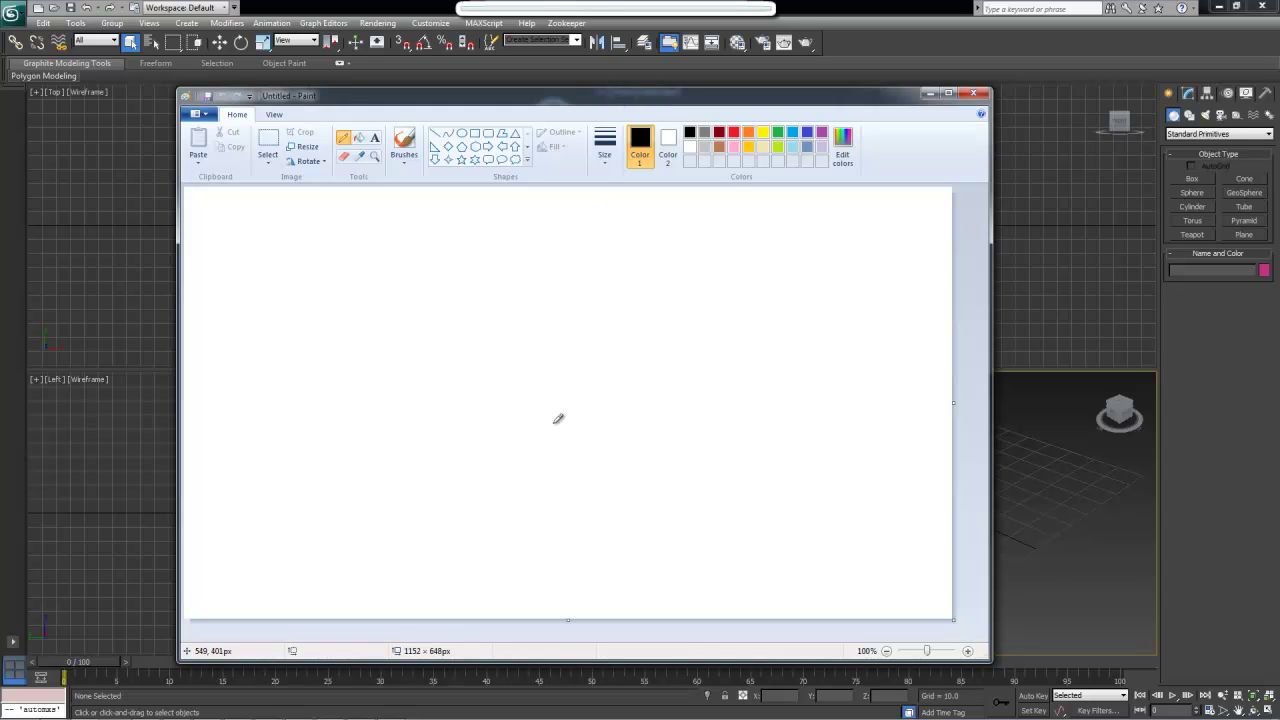
# Draw crossing vertical and horizontal axis lines with arrowheads in Paint
pyautogui.moveTo(542, 204); pyautogui.dragTo(551, 597)
pyautogui.moveTo(219, 399); pyautogui.dragTo(891, 380)
pyautogui.moveTo(533, 213); pyautogui.dragTo(553, 211)
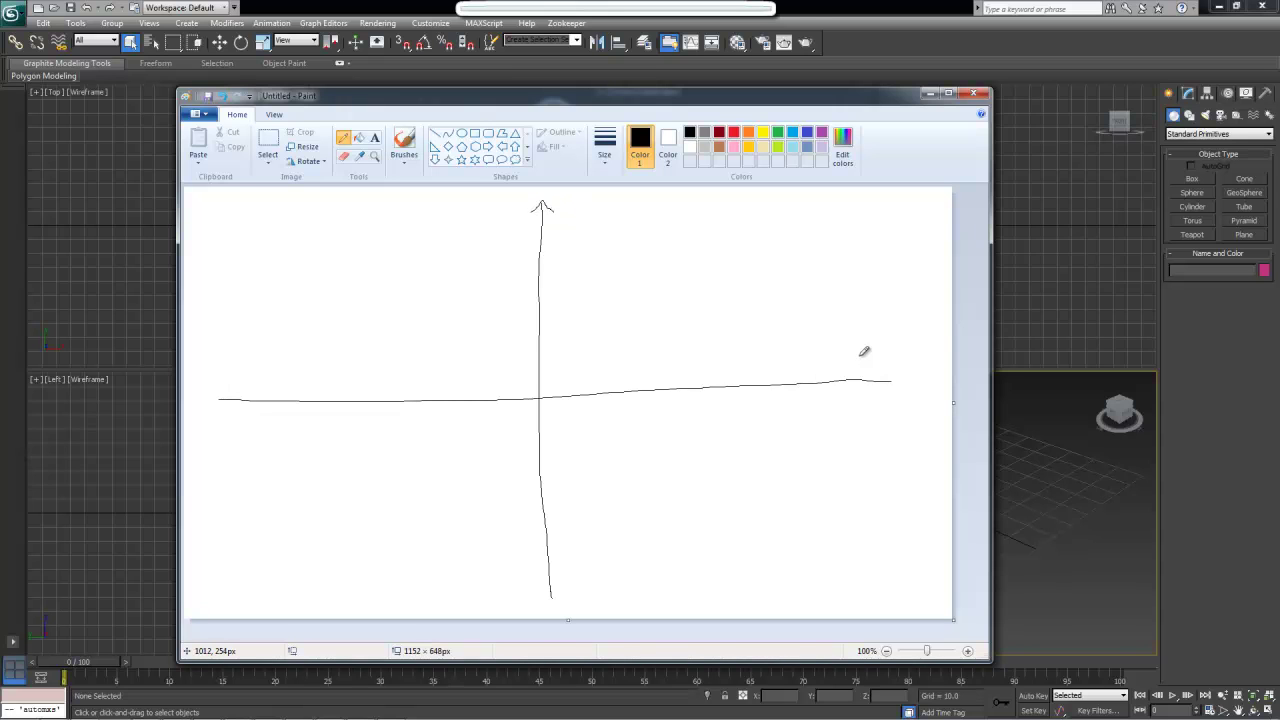
pyautogui.moveTo(875, 374)
pyautogui.mouseDown()
pyautogui.moveTo(897, 384)
pyautogui.moveTo(888, 389)
pyautogui.mouseUp()
# Label the axes x and y and mark their plus and minus ends
pyautogui.moveTo(894, 394)
pyautogui.mouseDown()
pyautogui.moveTo(898, 416)
pyautogui.moveTo(926, 420)
pyautogui.mouseUp()
pyautogui.moveTo(560, 200)
pyautogui.mouseDown()
pyautogui.moveTo(576, 238)
pyautogui.moveTo(587, 211)
pyautogui.moveTo(562, 208)
pyautogui.moveTo(603, 214)
pyautogui.mouseUp()
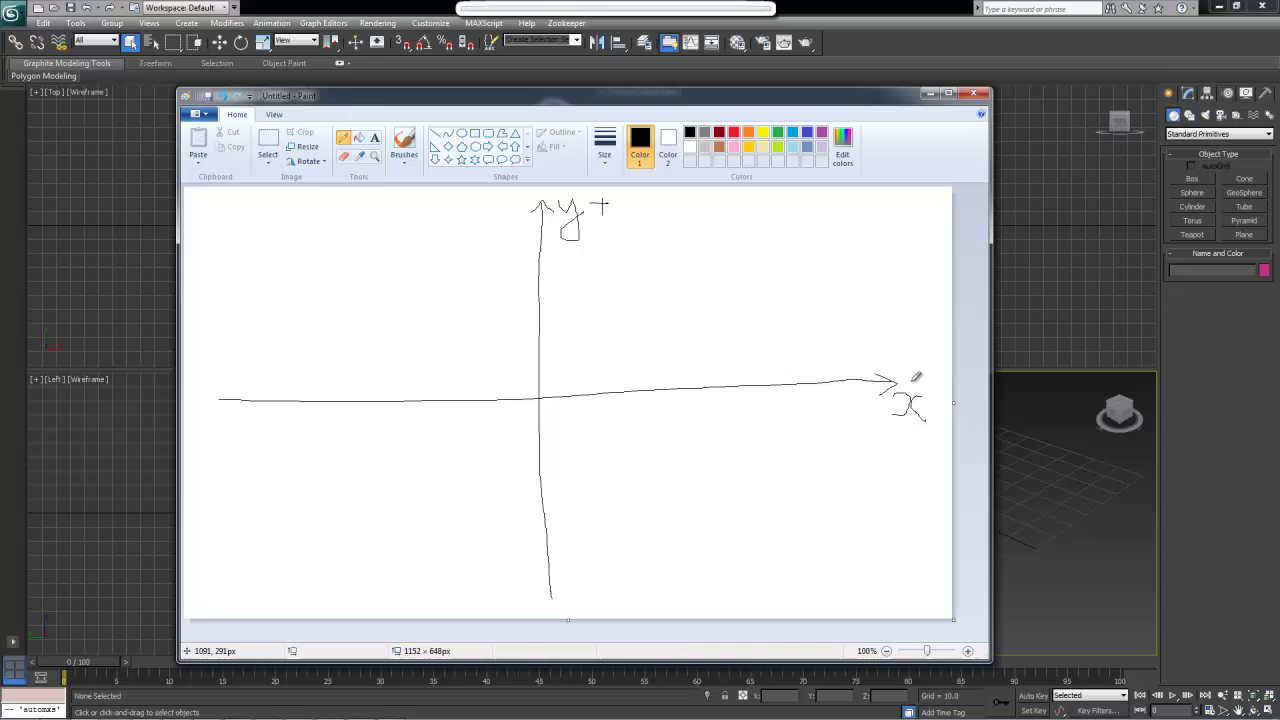
pyautogui.moveTo(905, 380)
pyautogui.mouseDown()
pyautogui.moveTo(922, 379)
pyautogui.moveTo(915, 392)
pyautogui.mouseUp()
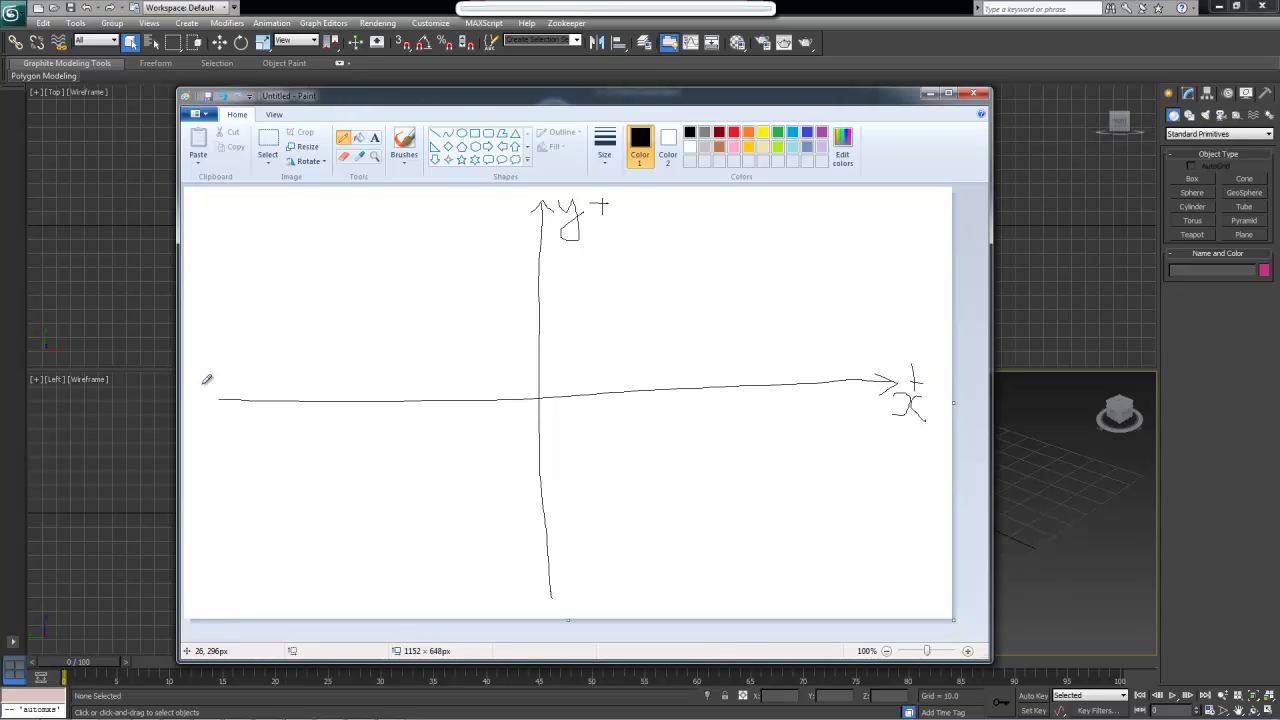
pyautogui.moveTo(201, 384); pyautogui.dragTo(228, 384)
pyautogui.moveTo(568, 597); pyautogui.dragTo(591, 597)
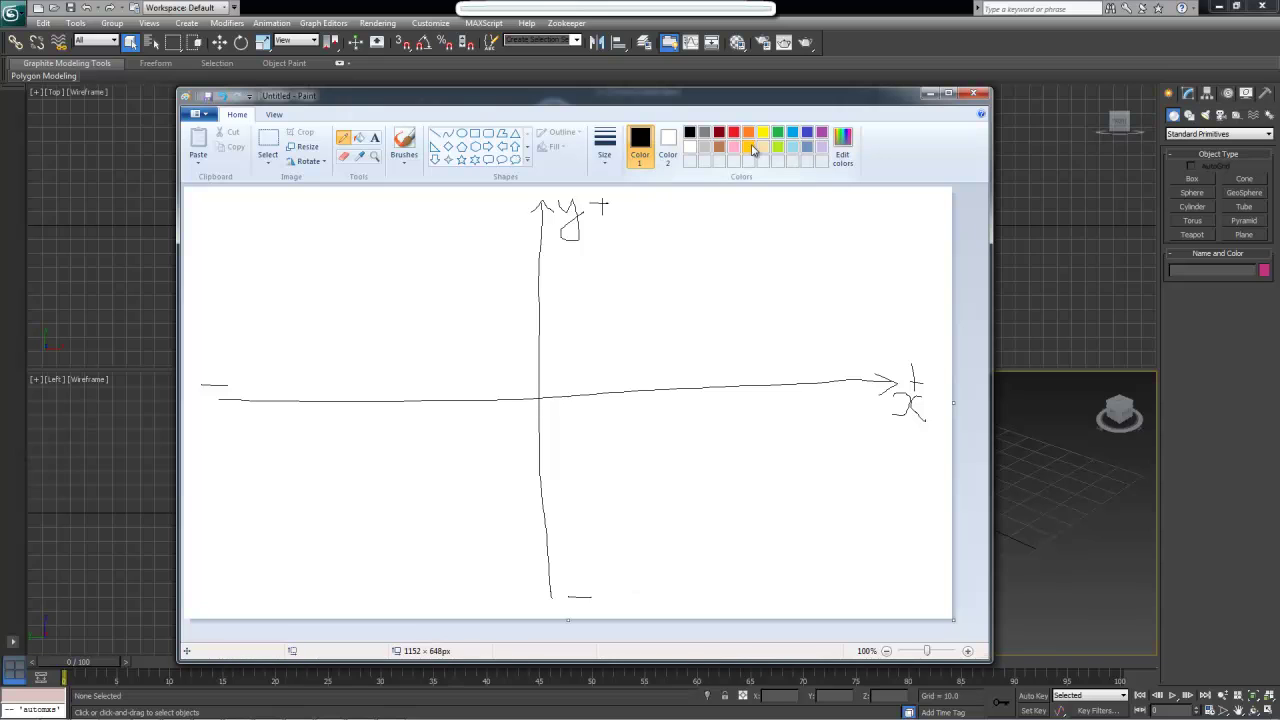
# Mark four green corner points around the axes and number them 0 to 3
pyautogui.click(778, 136)
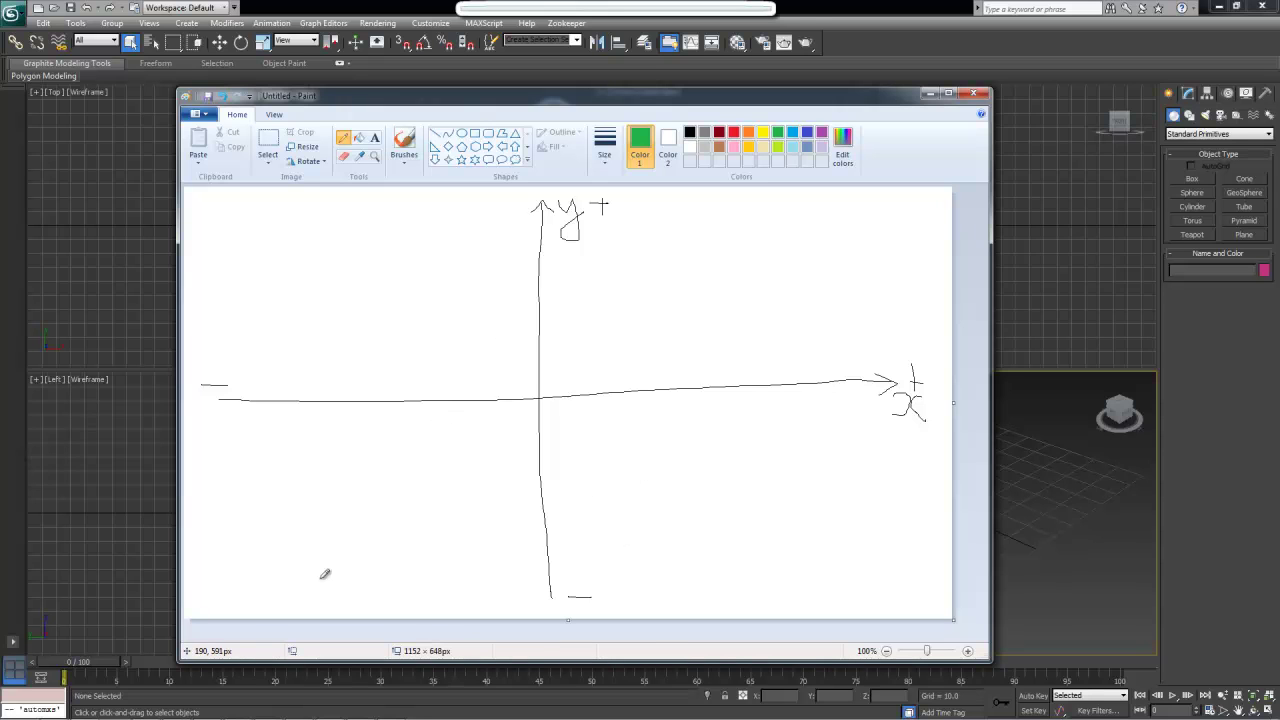
pyautogui.moveTo(325, 559); pyautogui.dragTo(326, 560)
pyautogui.moveTo(322, 228); pyautogui.dragTo(328, 226)
pyautogui.moveTo(713, 221); pyautogui.dragTo(714, 222)
pyautogui.moveTo(729, 570); pyautogui.dragTo(731, 571)
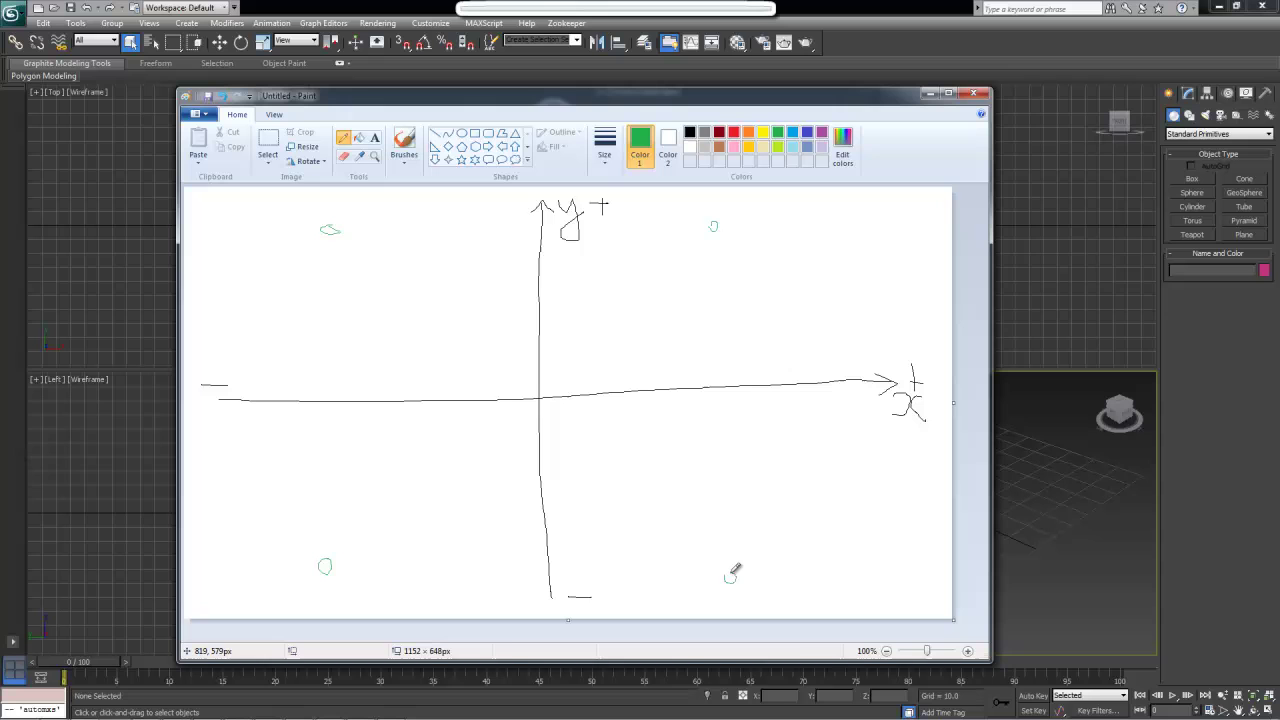
pyautogui.moveTo(294, 571)
pyautogui.mouseDown()
pyautogui.moveTo(318, 590)
pyautogui.moveTo(290, 580)
pyautogui.mouseUp()
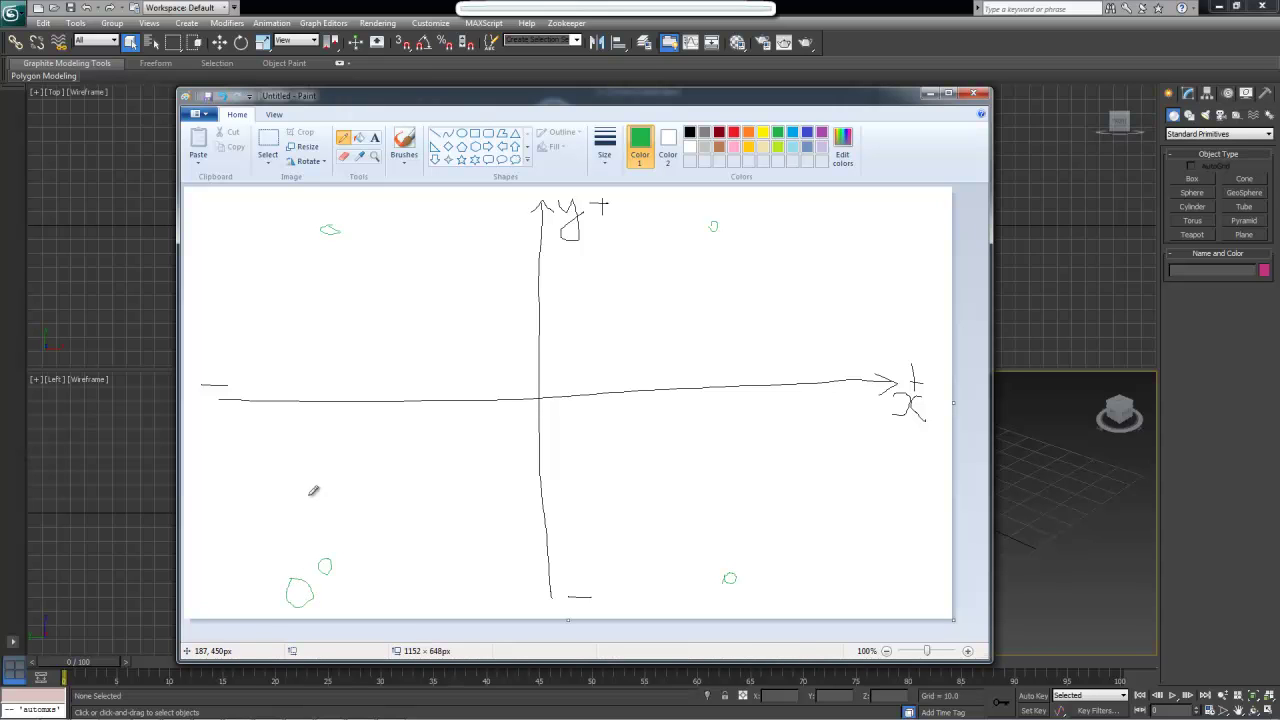
pyautogui.moveTo(294, 209); pyautogui.dragTo(313, 241)
pyautogui.moveTo(733, 201); pyautogui.dragTo(765, 224)
pyautogui.moveTo(753, 573)
pyautogui.mouseDown()
pyautogui.moveTo(768, 574)
pyautogui.moveTo(752, 606)
pyautogui.mouseUp()
# Join the four corners with a dark red square outline
pyautogui.click(721, 134)
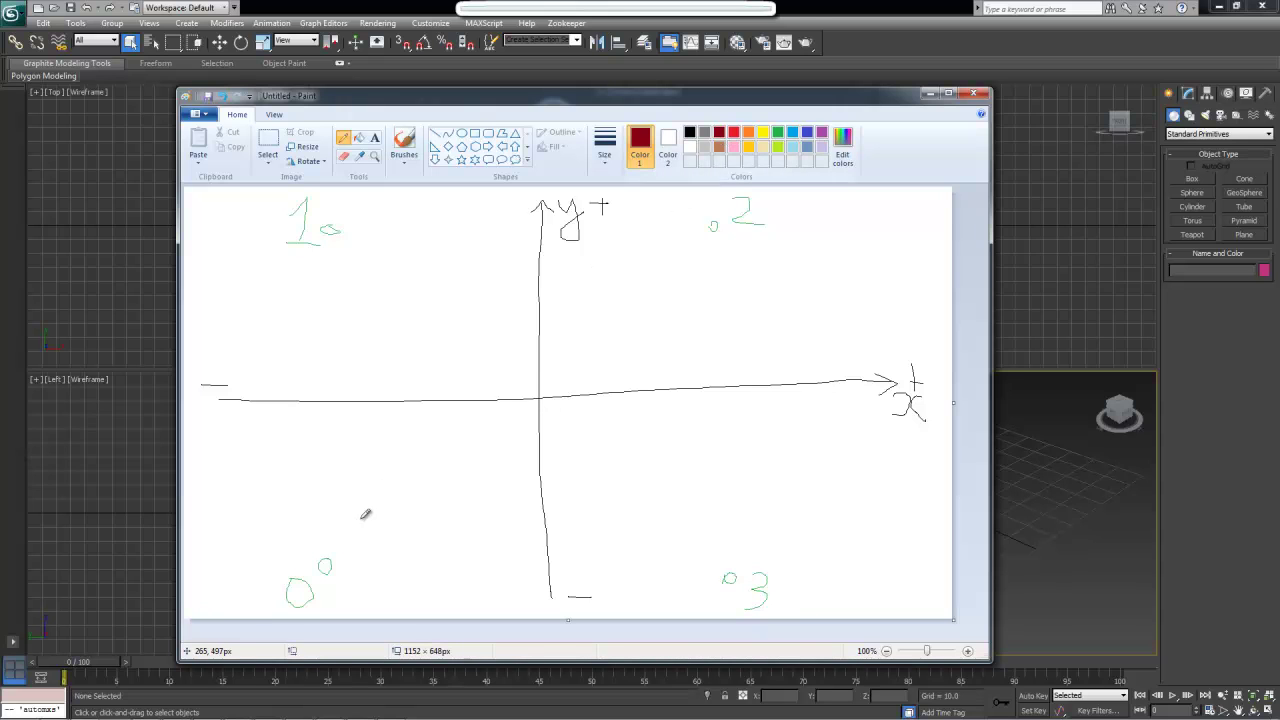
pyautogui.moveTo(325, 566)
pyautogui.mouseDown()
pyautogui.moveTo(333, 226)
pyautogui.moveTo(714, 224)
pyautogui.moveTo(739, 566)
pyautogui.moveTo(468, 578)
pyautogui.moveTo(325, 566)
pyautogui.mouseUp()
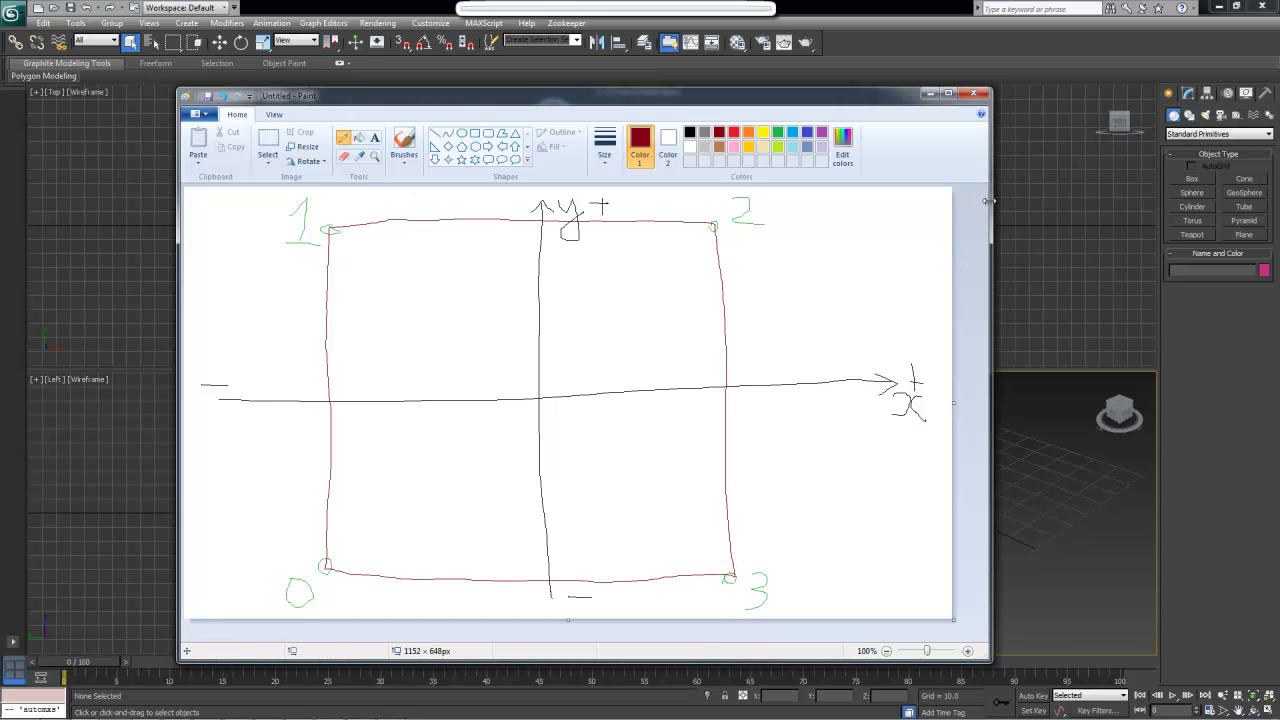
pyautogui.moveTo(647, 104)
pyautogui.mouseDown()
pyautogui.moveTo(919, 103)
pyautogui.moveTo(865, 103)
pyautogui.mouseUp()
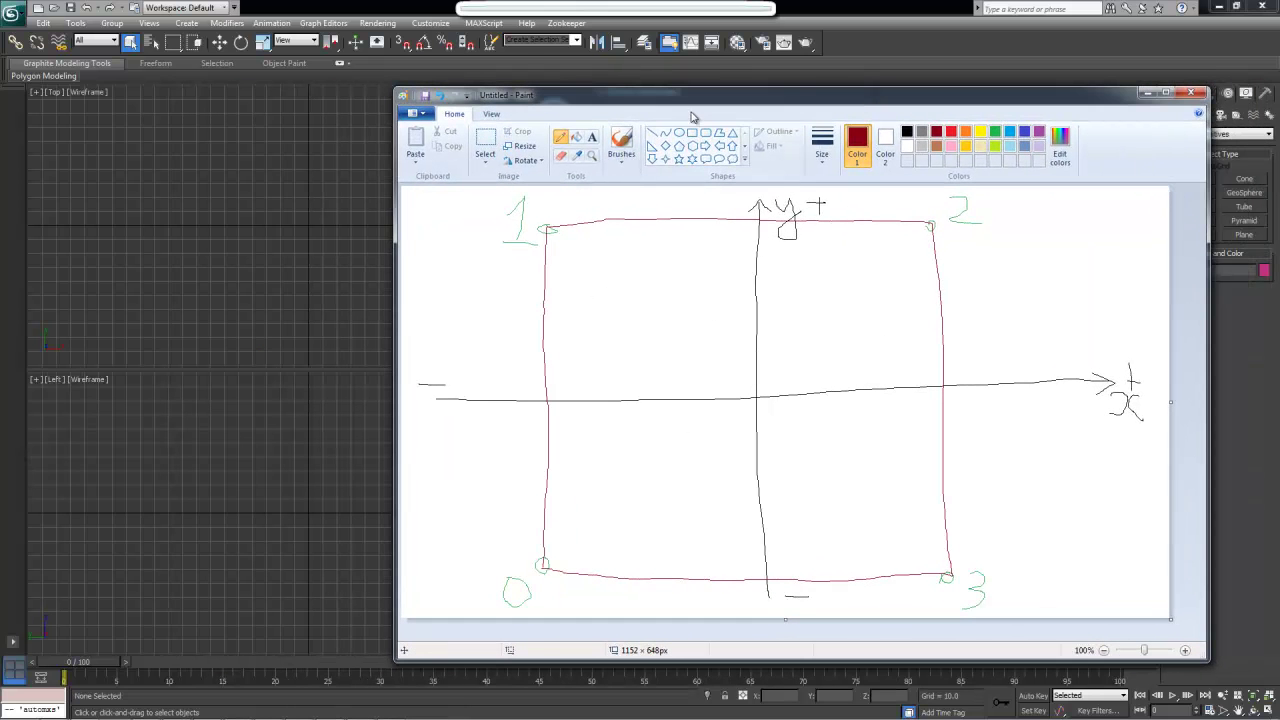
# Place an Ephere Lab Templates Geometry object at the origin in the Front viewport
pyautogui.moveTo(687, 103); pyautogui.dragTo(1279, 110)
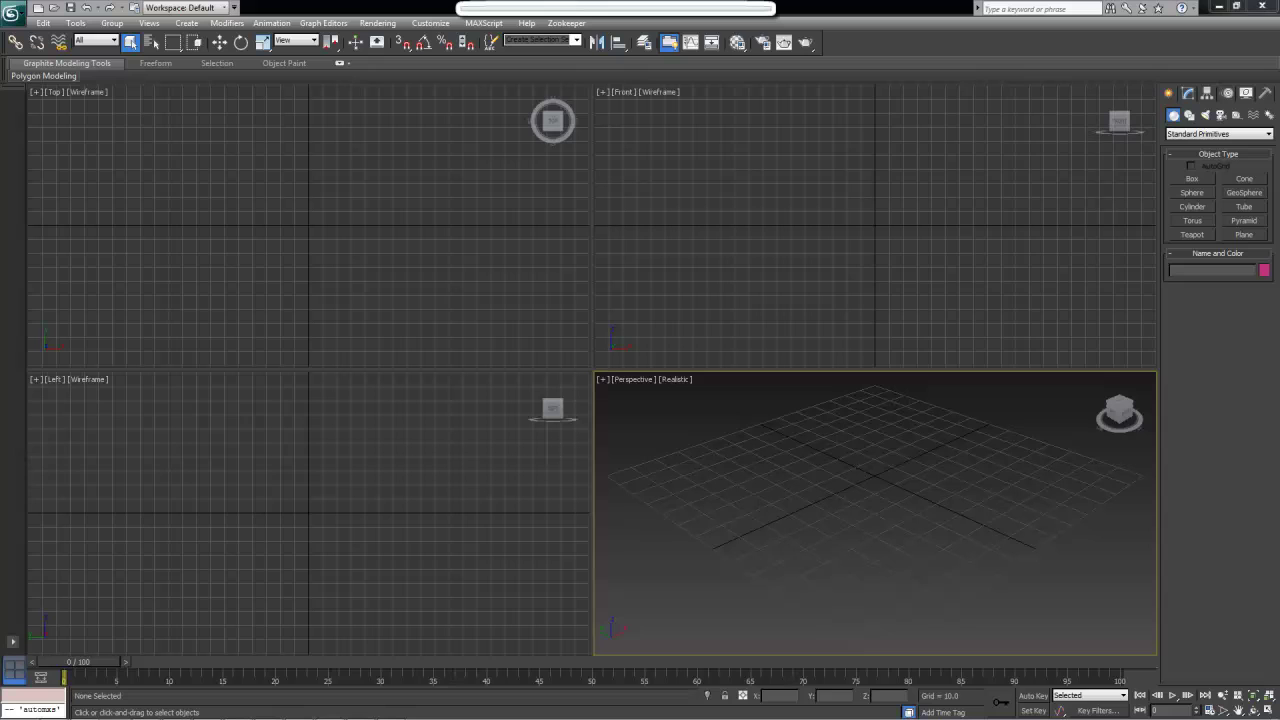
pyautogui.click(1265, 133)
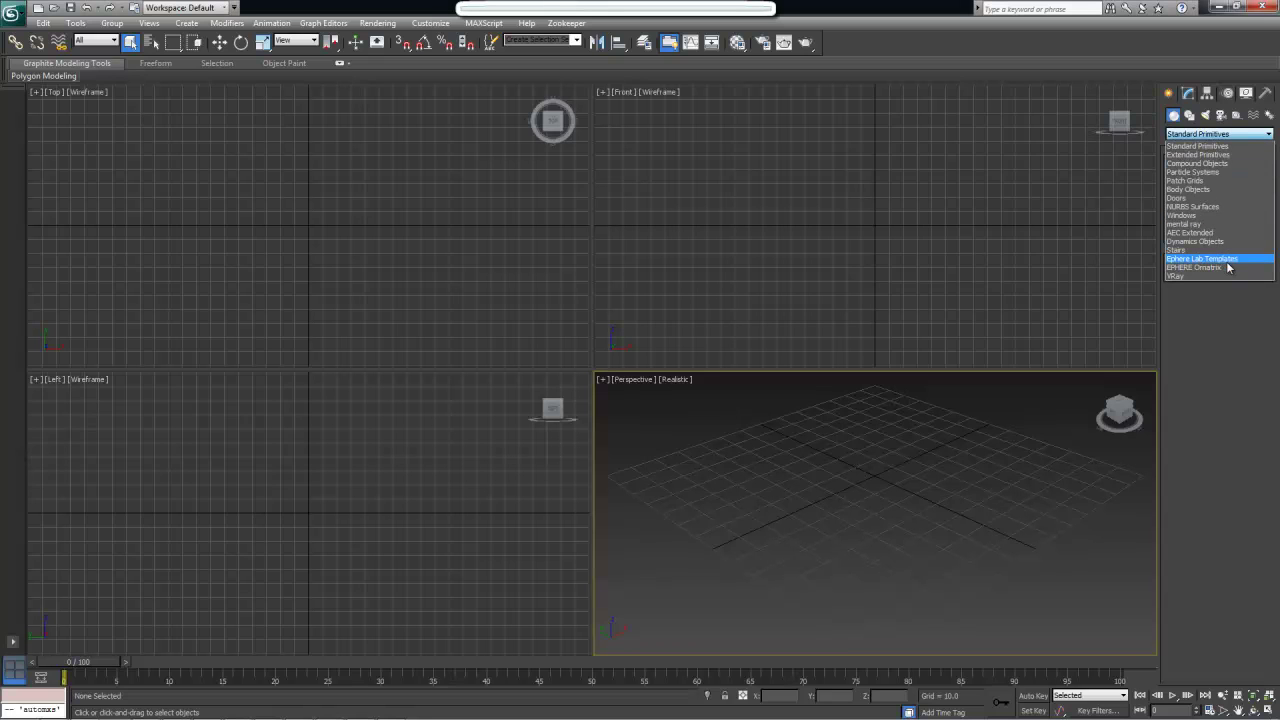
pyautogui.click(1227, 263)
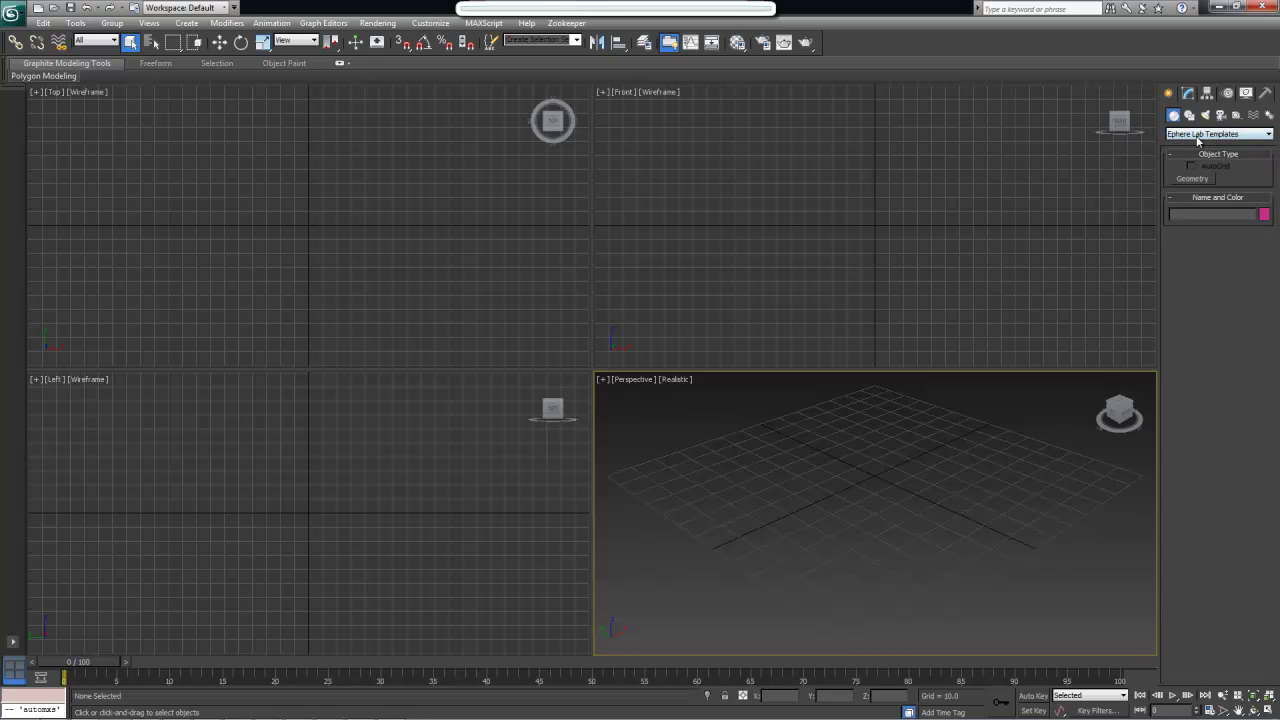
pyautogui.click(1209, 182)
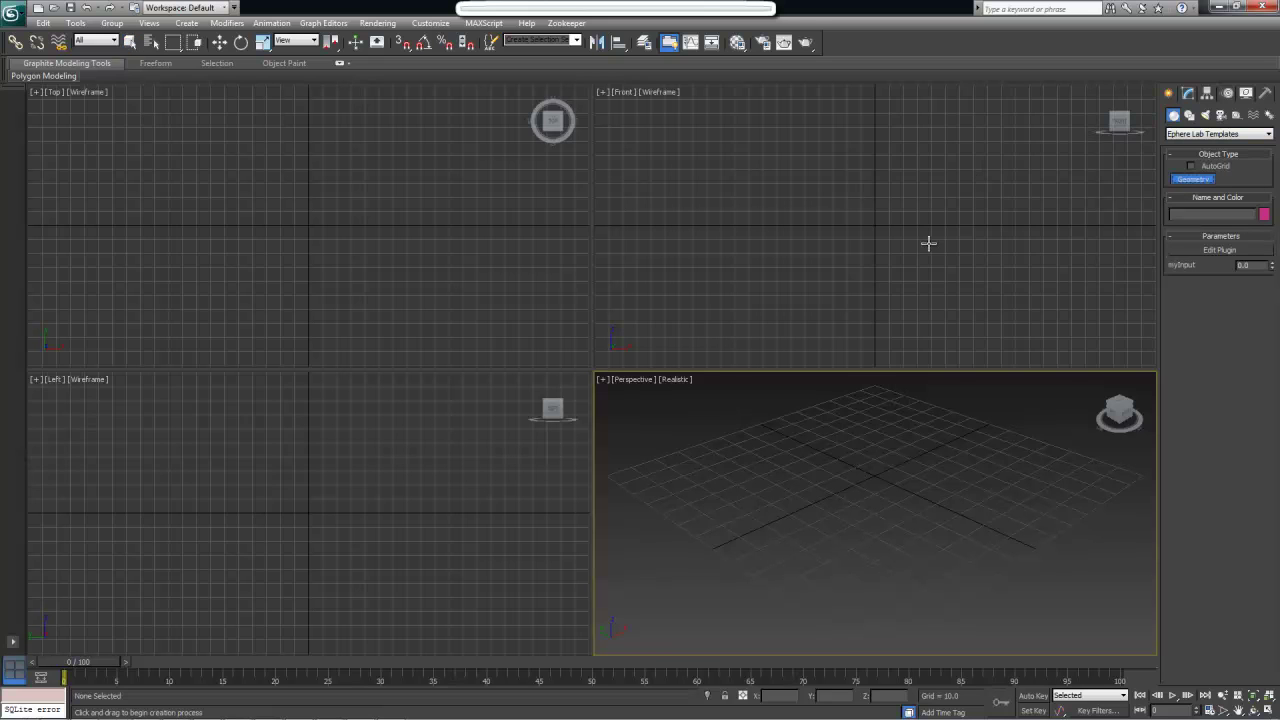
pyautogui.click(913, 212)
pyautogui.click(913, 212)
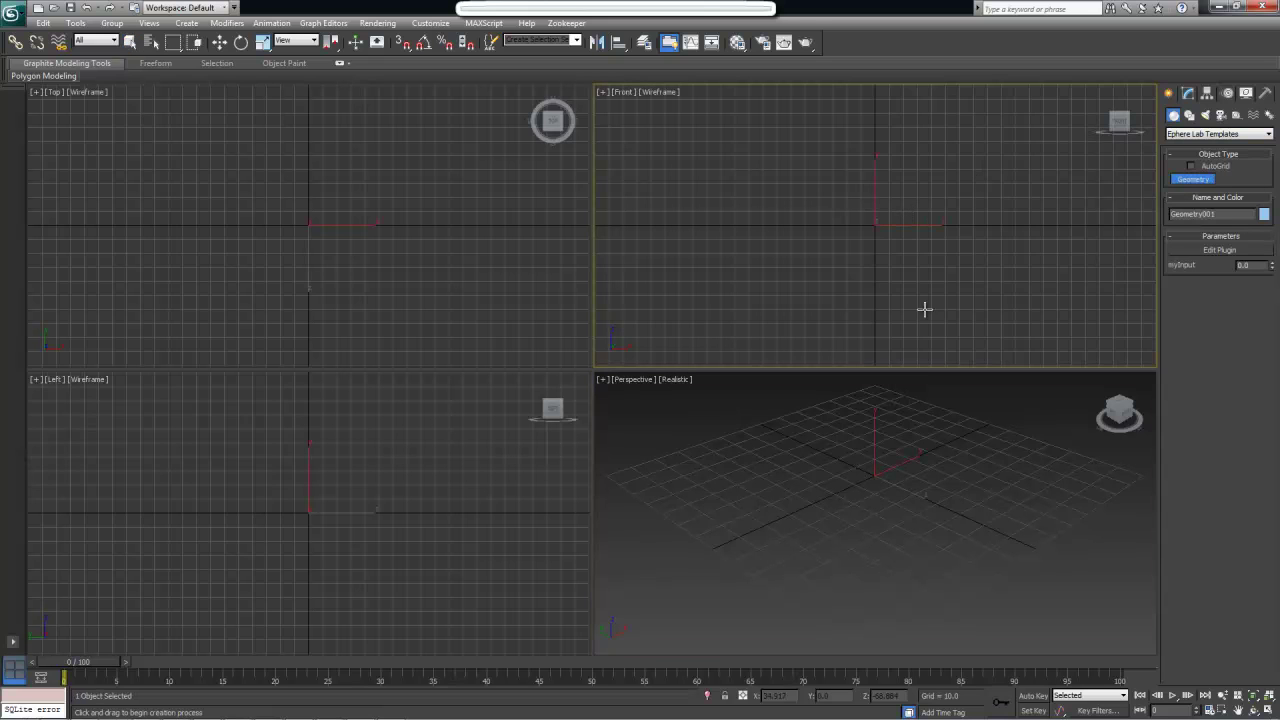
# Finish creation and open Geometry001's Lab node editor from the Modify panel
pyautogui.rightClick(926, 434)
pyautogui.rightClick(928, 445)
pyautogui.moveTo(931, 451); pyautogui.dragTo(944, 496, button='middle')
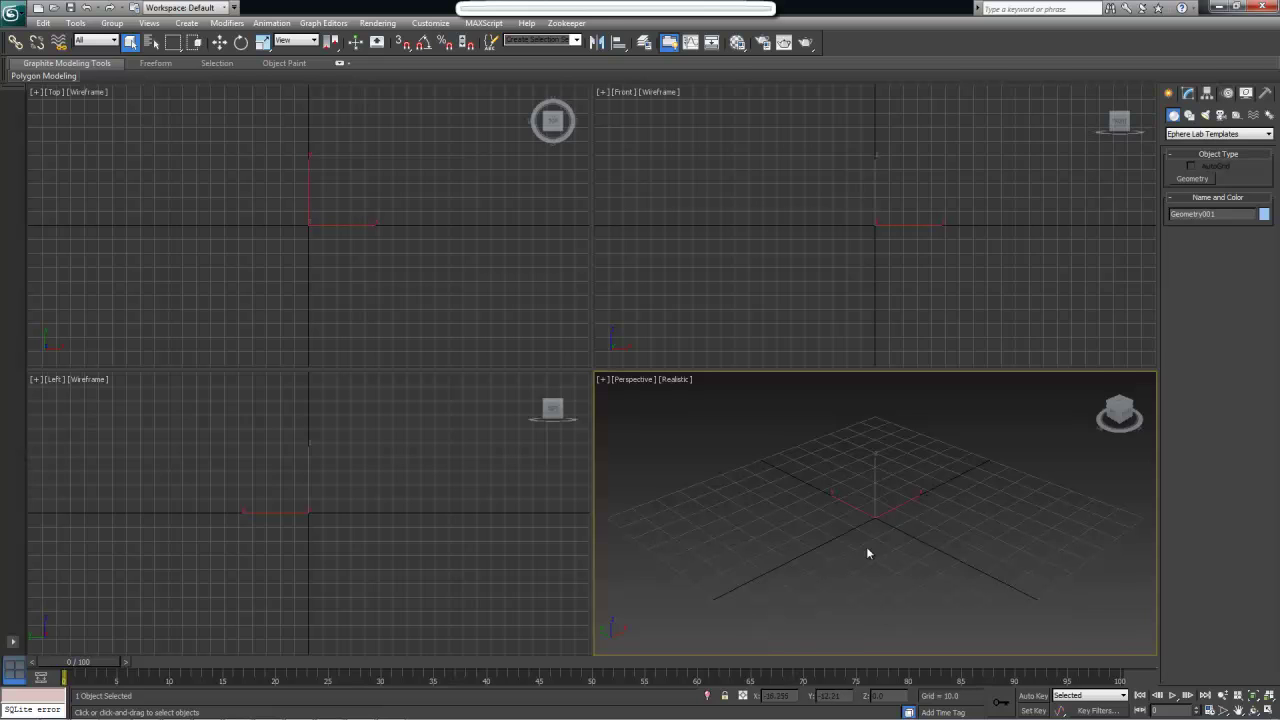
pyautogui.click(1187, 93)
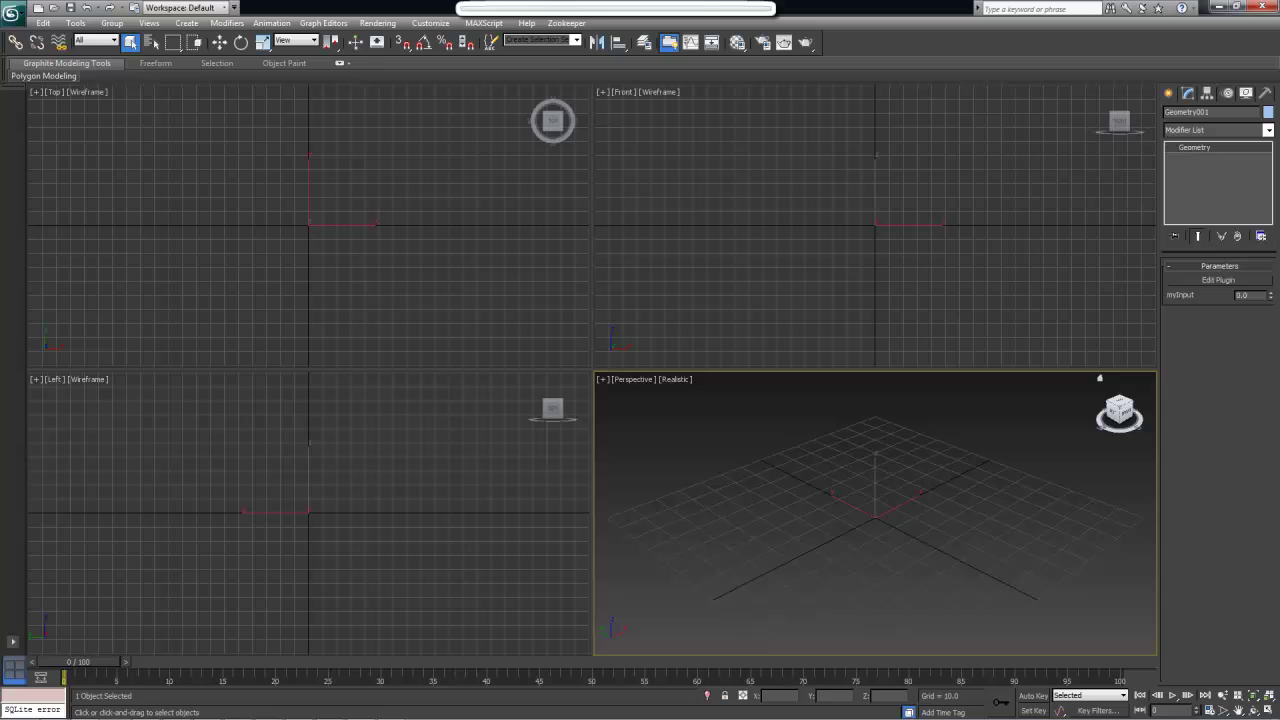
pyautogui.click(1218, 281)
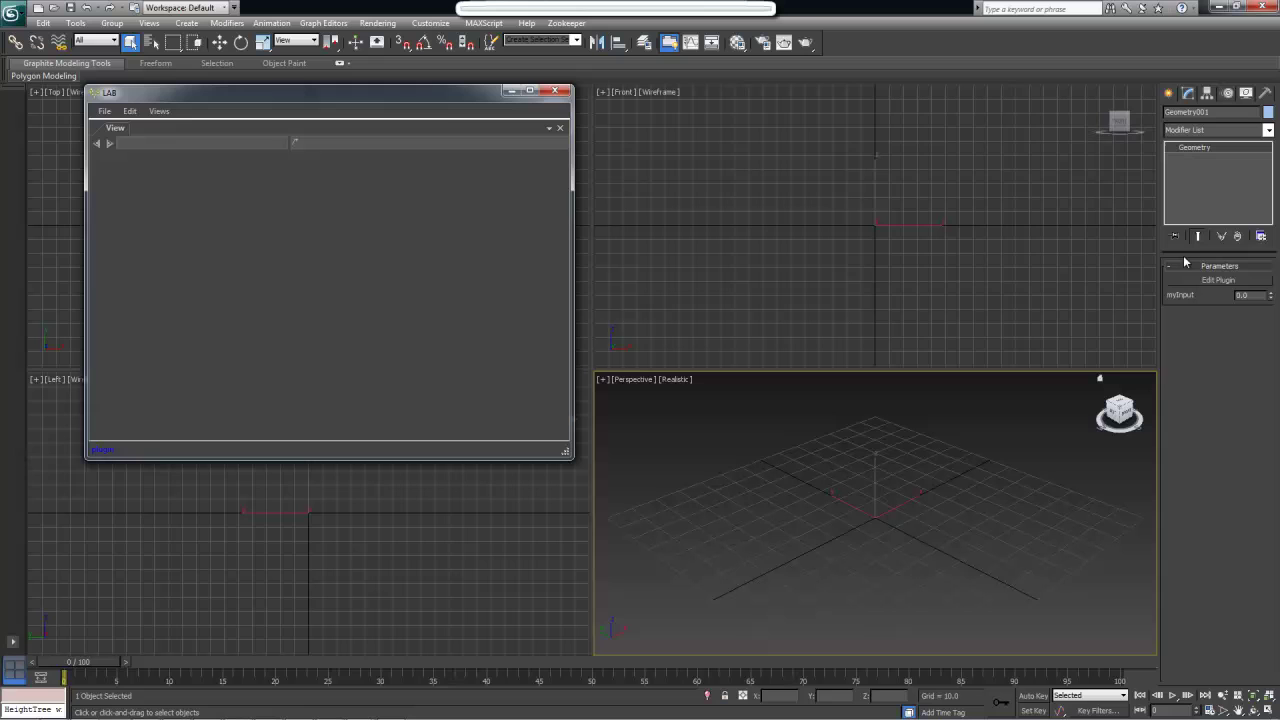
# Reposition and resize the Geometry001 LAB window, then bring up its node search
pyautogui.moveTo(410, 95); pyautogui.dragTo(394, 164)
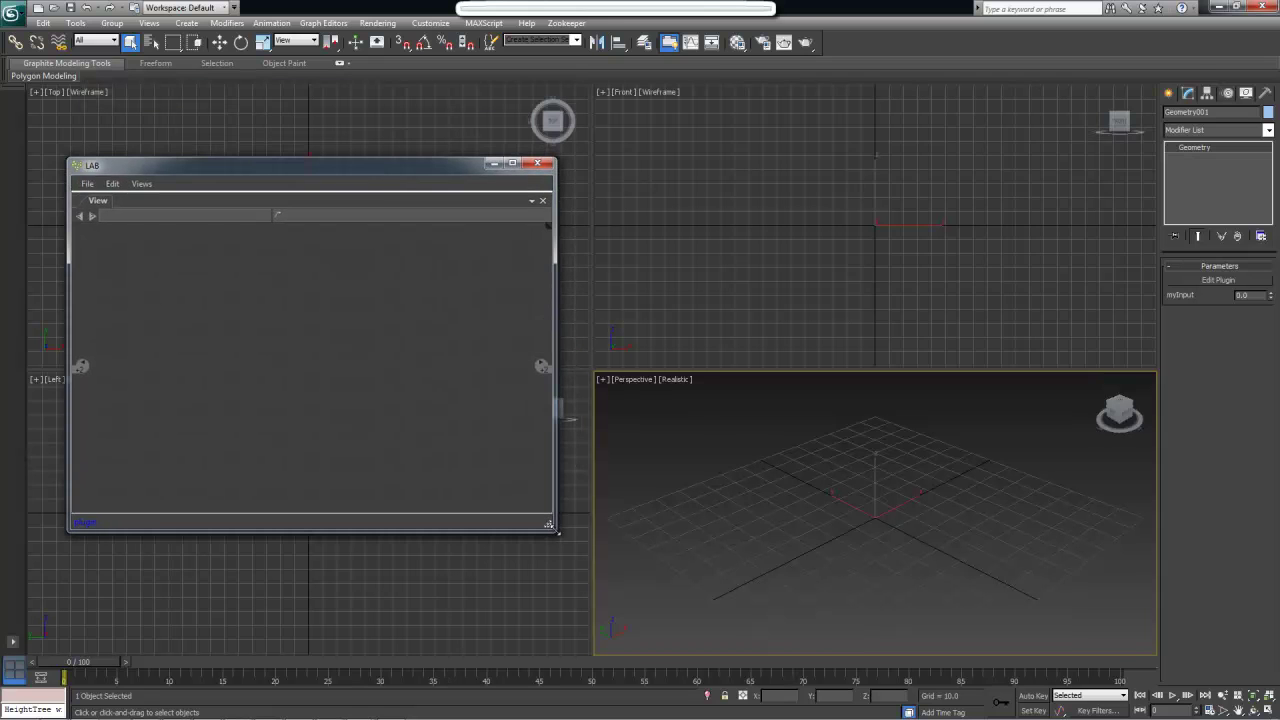
pyautogui.moveTo(556, 528); pyautogui.dragTo(562, 570)
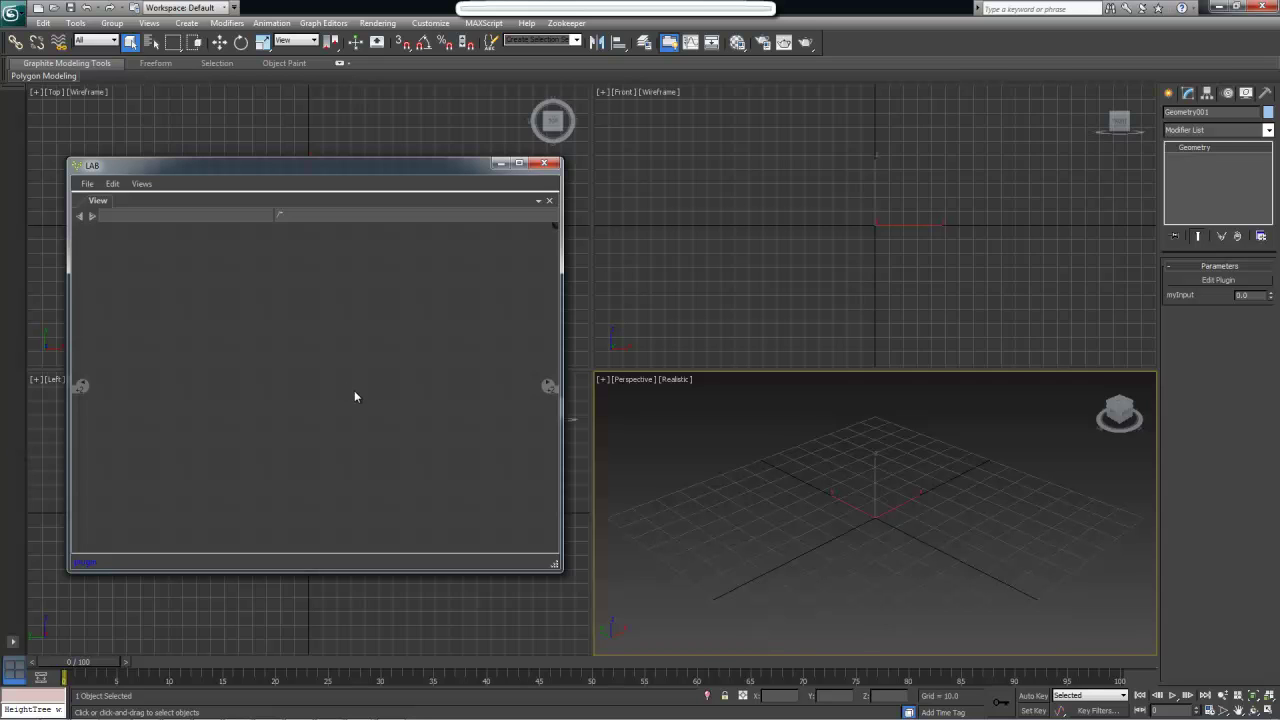
pyautogui.press('Tab')
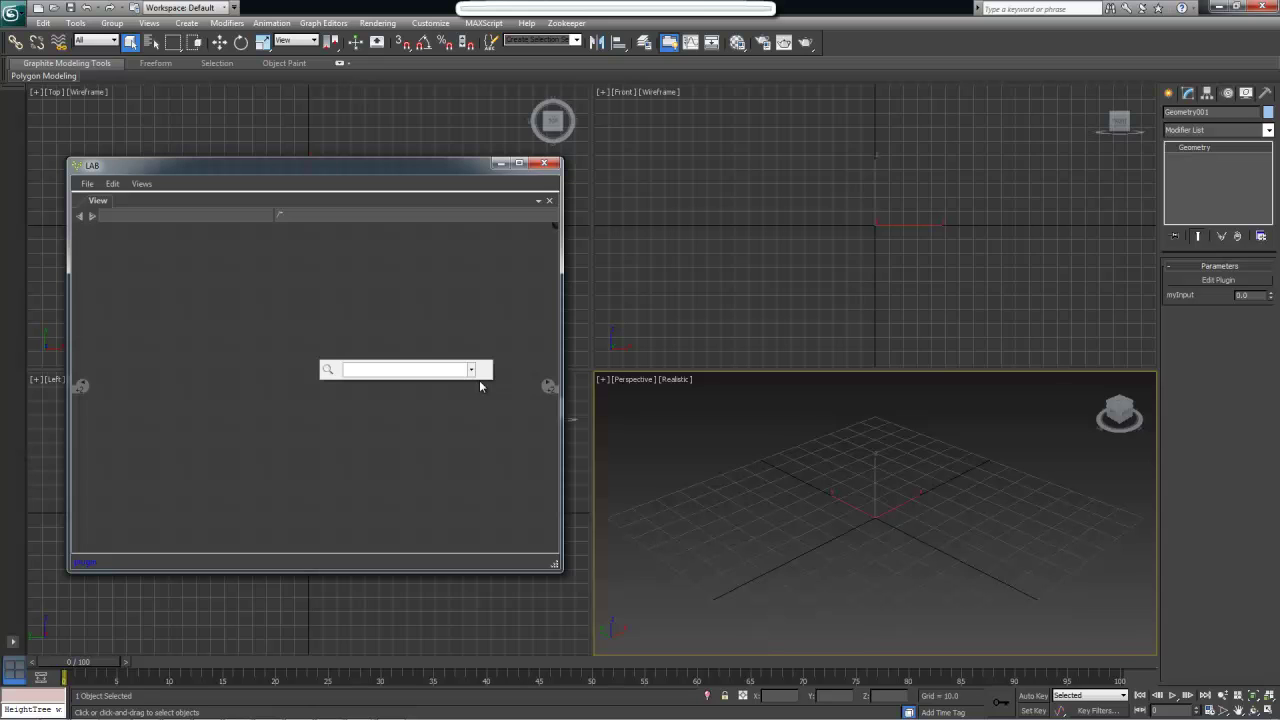
# Add an Ephere.Geometry.PolygonMesh node via search and move it higher in the graph
pyautogui.write('polygonm')
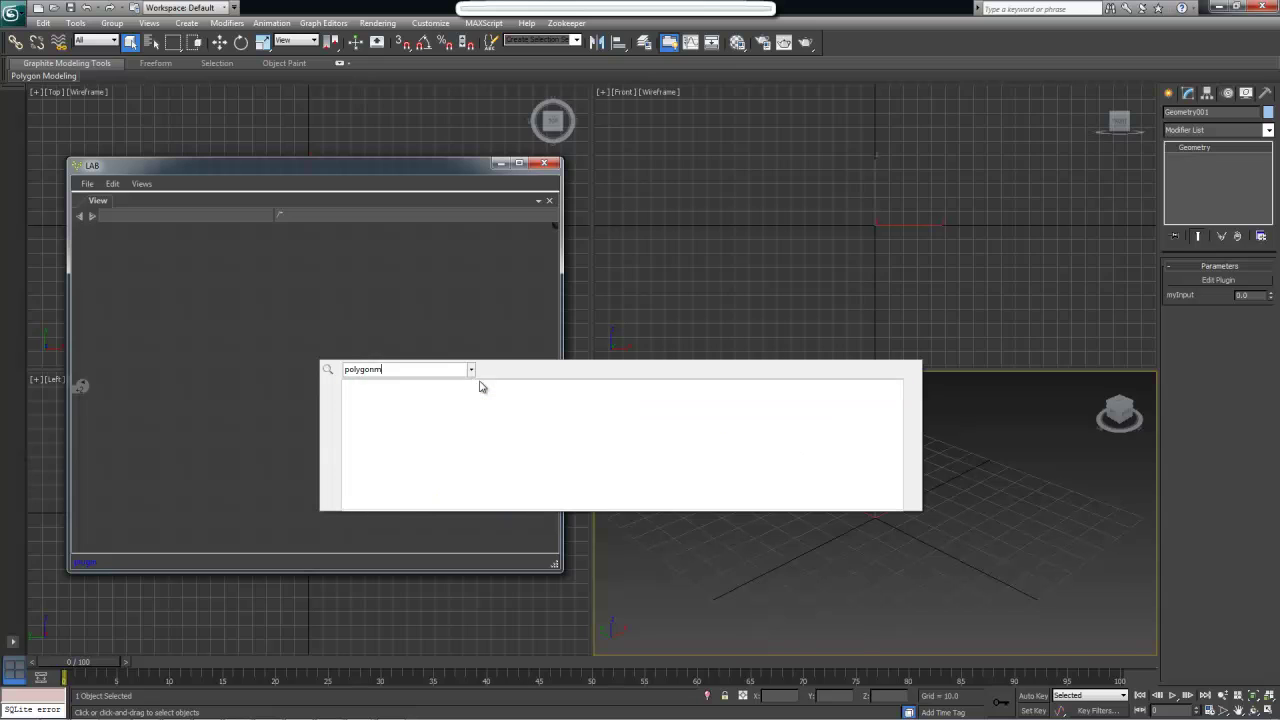
pyautogui.write('esh')
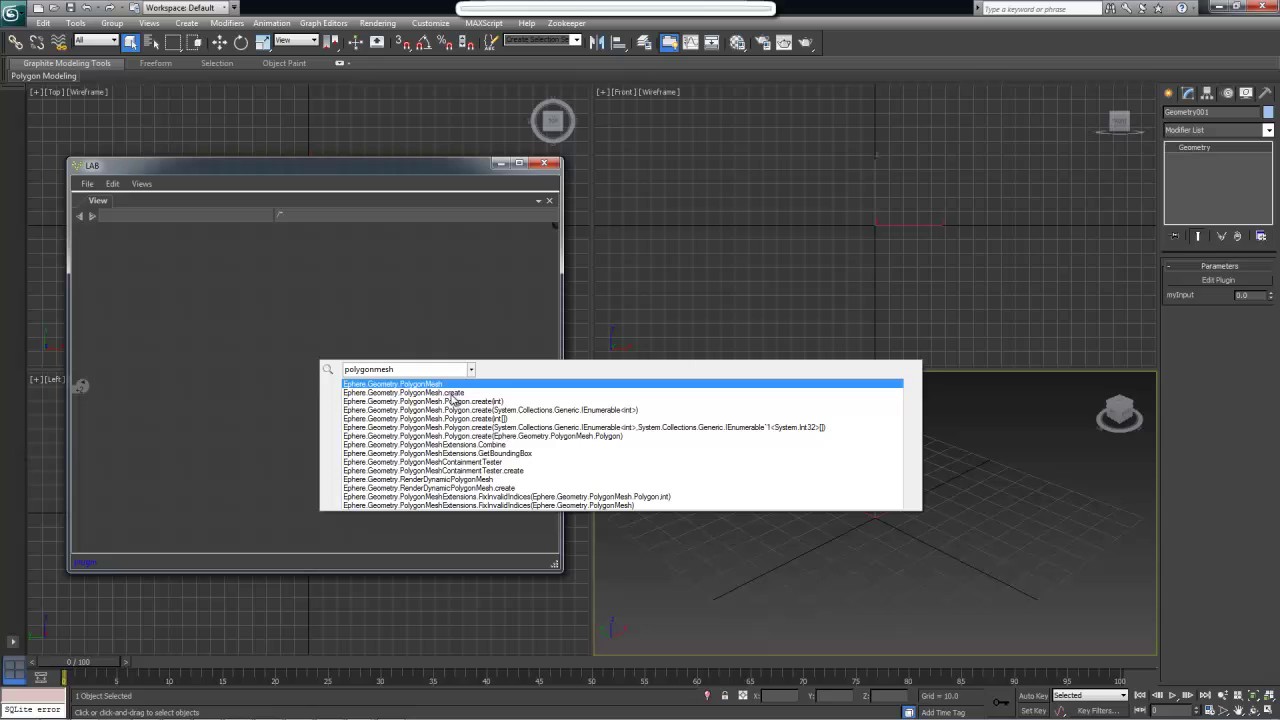
pyautogui.press('Return')
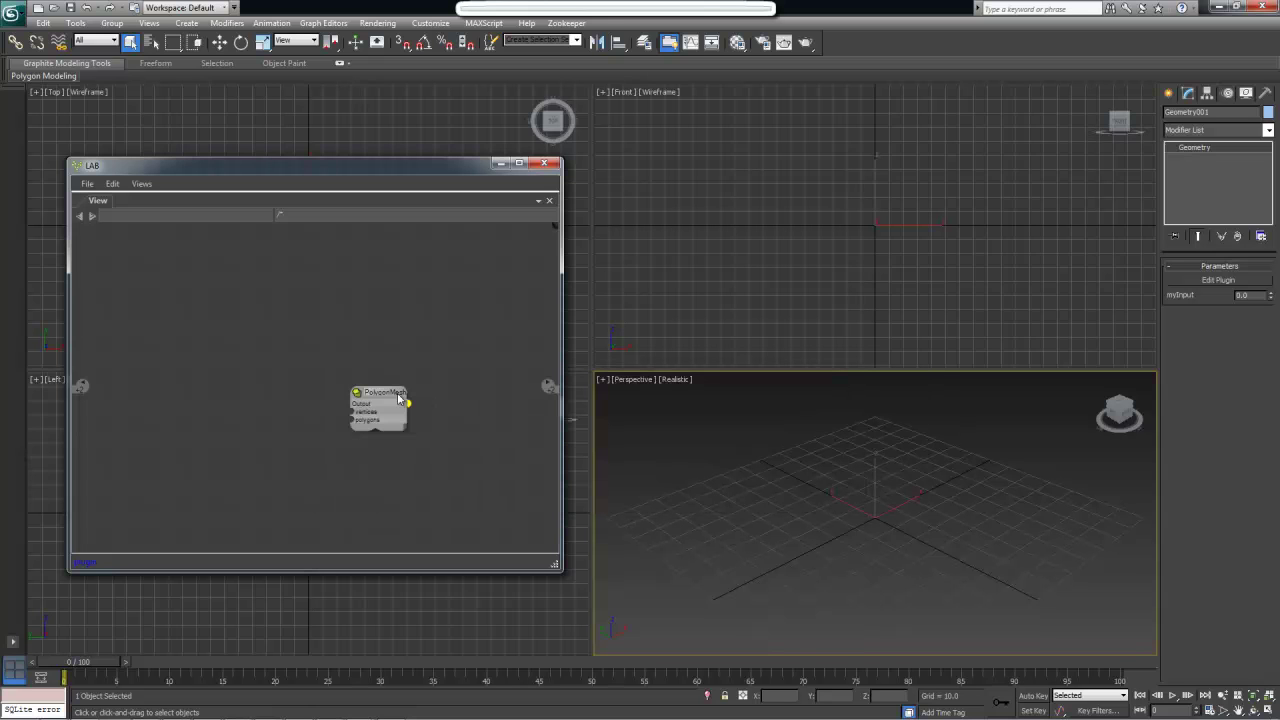
pyautogui.moveTo(402, 400); pyautogui.dragTo(455, 346)
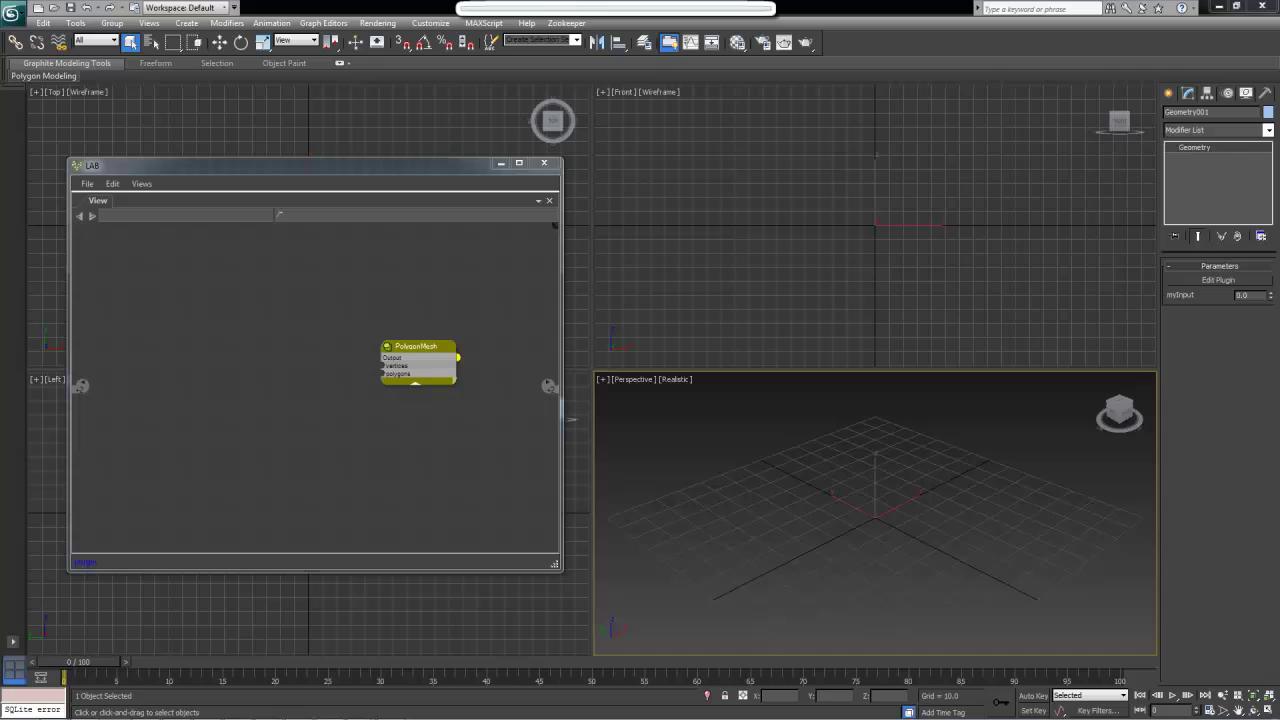
pyautogui.hotkey('alt', 'Tab')
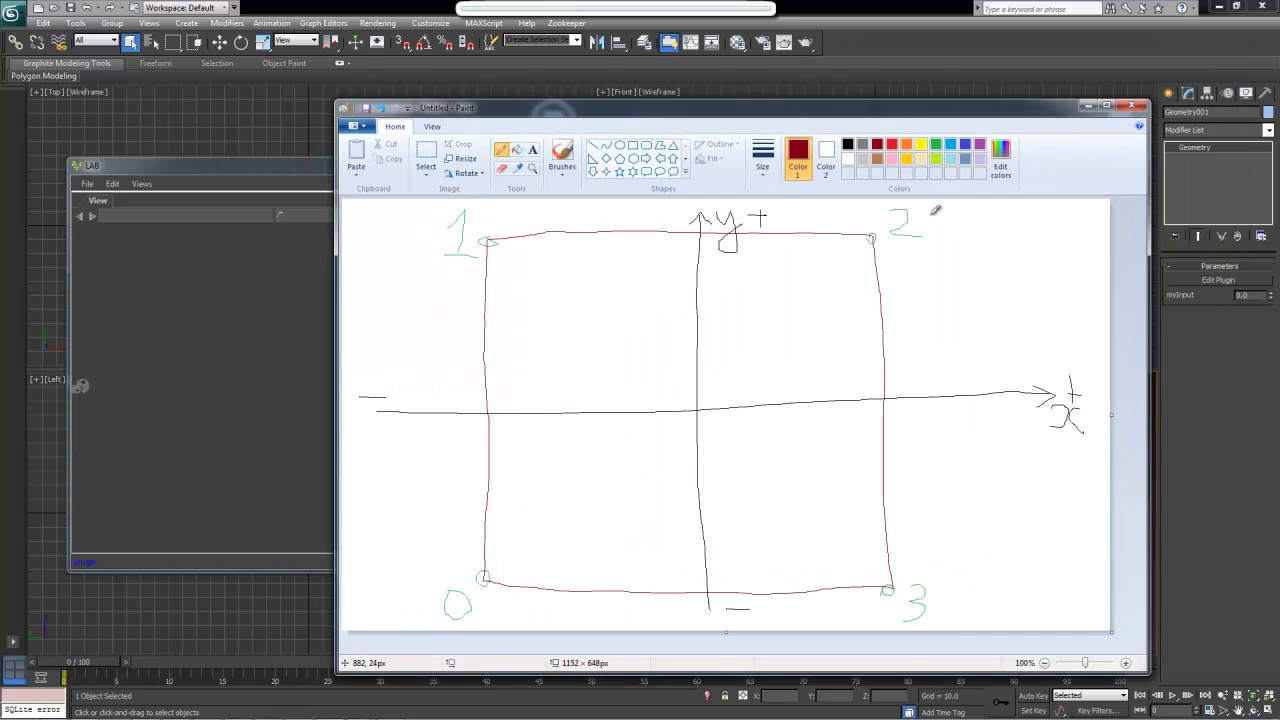
pyautogui.click(246, 240)
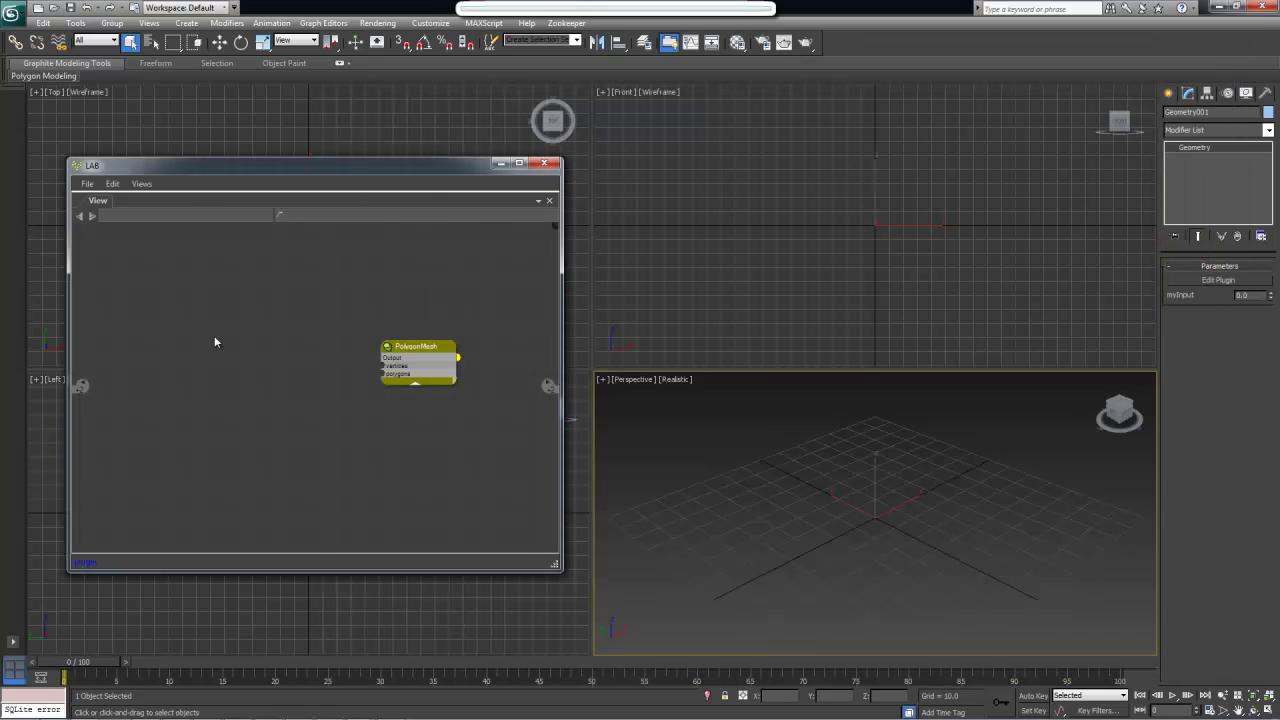
pyautogui.press('Tab')
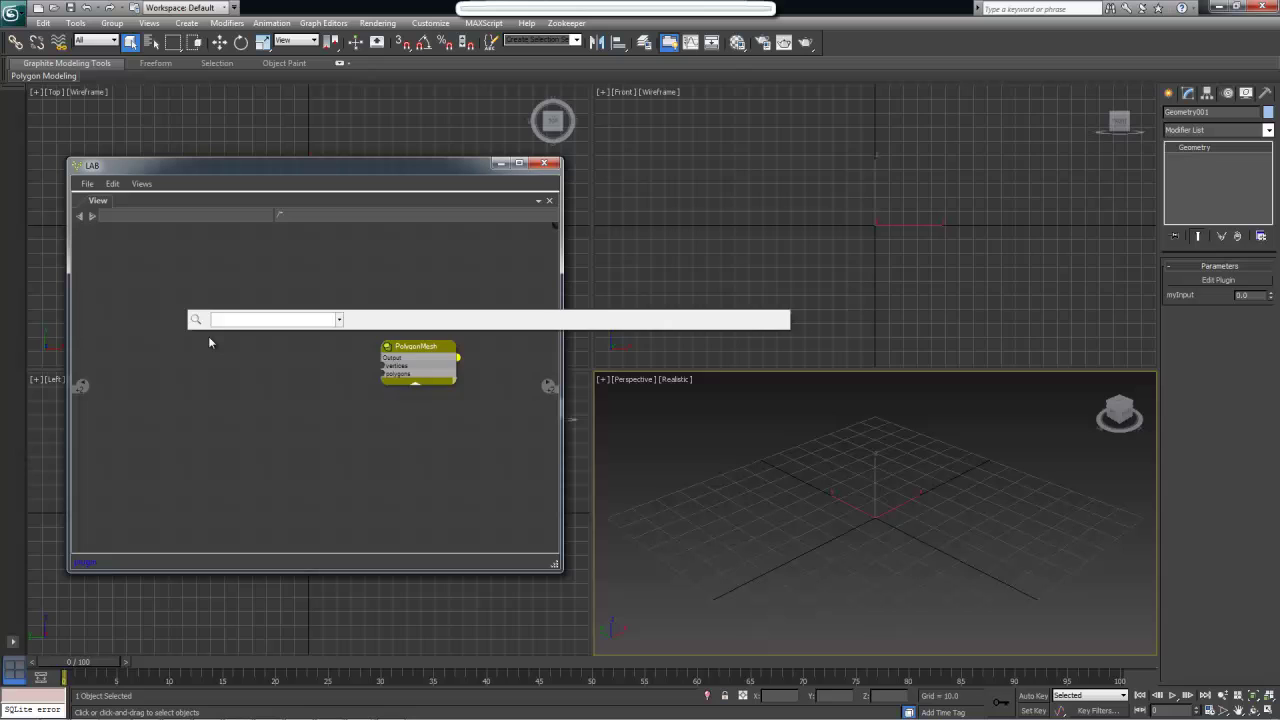
# Add a vector3.create(float,float,float) node and place it up-left of PolygonMesh
pyautogui.write('vector')
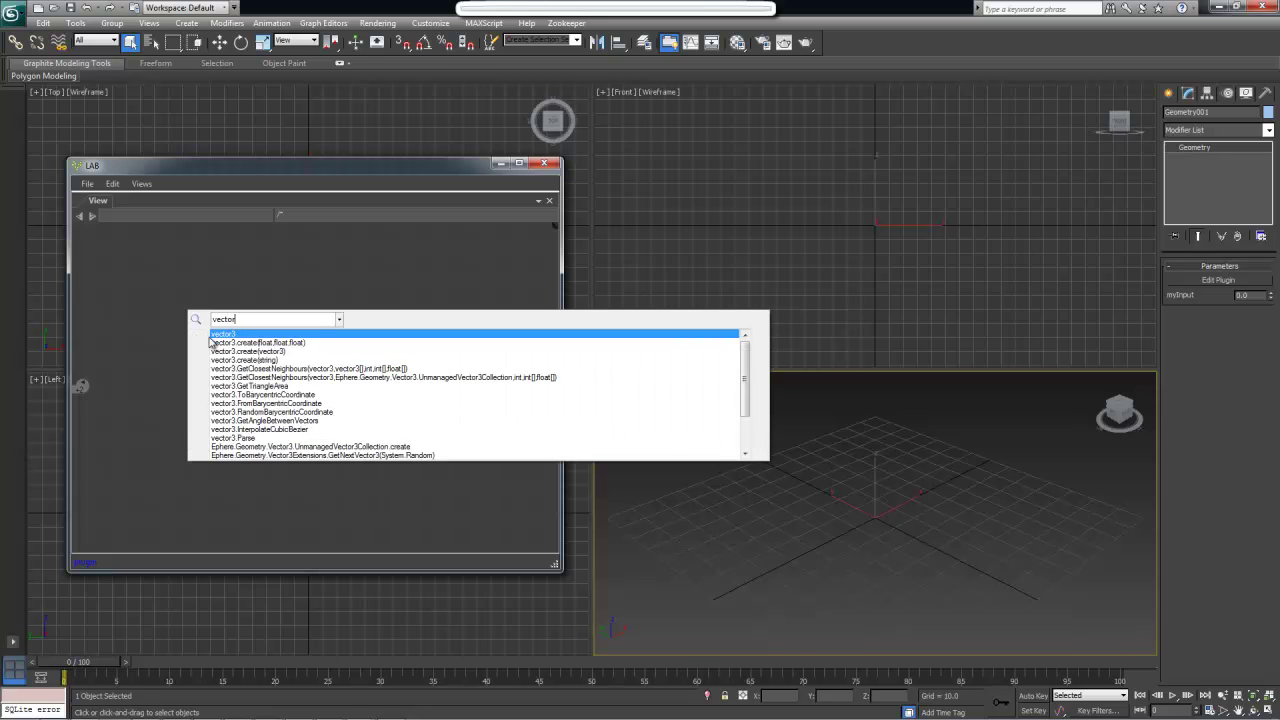
pyautogui.write('3.create')
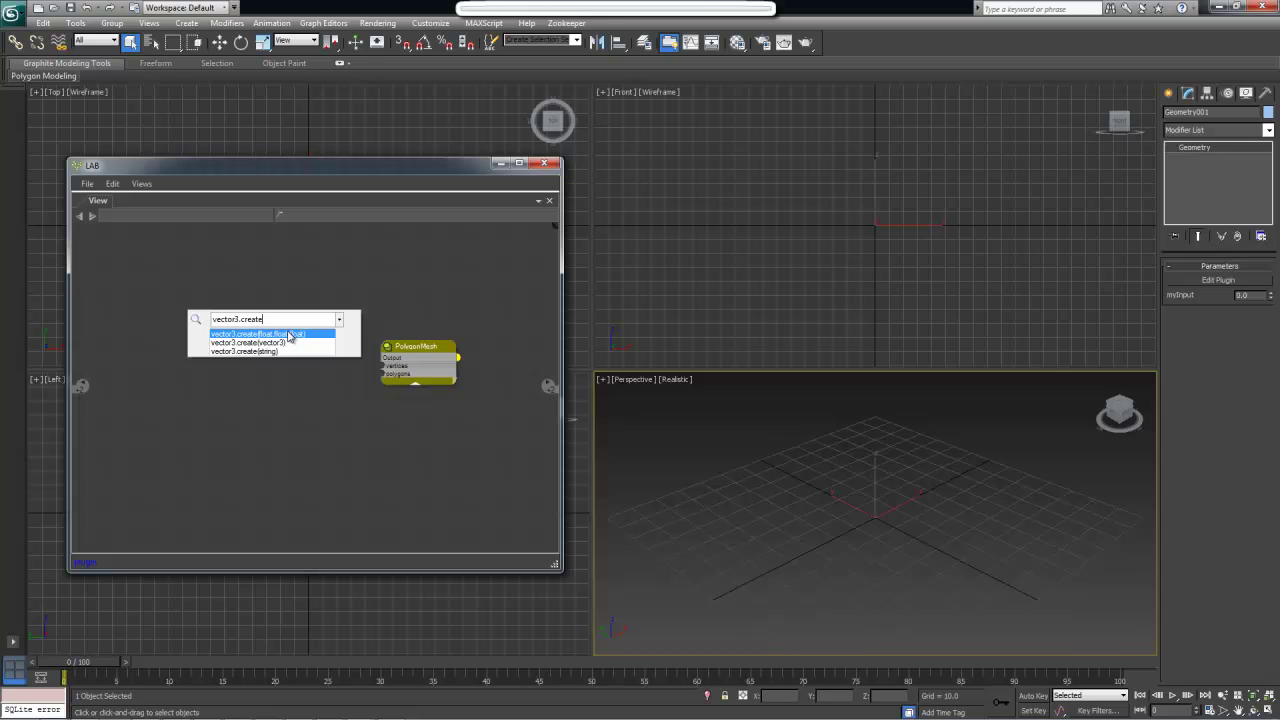
pyautogui.click(291, 334)
pyautogui.moveTo(267, 352)
pyautogui.mouseDown()
pyautogui.moveTo(228, 301)
pyautogui.moveTo(253, 337)
pyautogui.mouseUp()
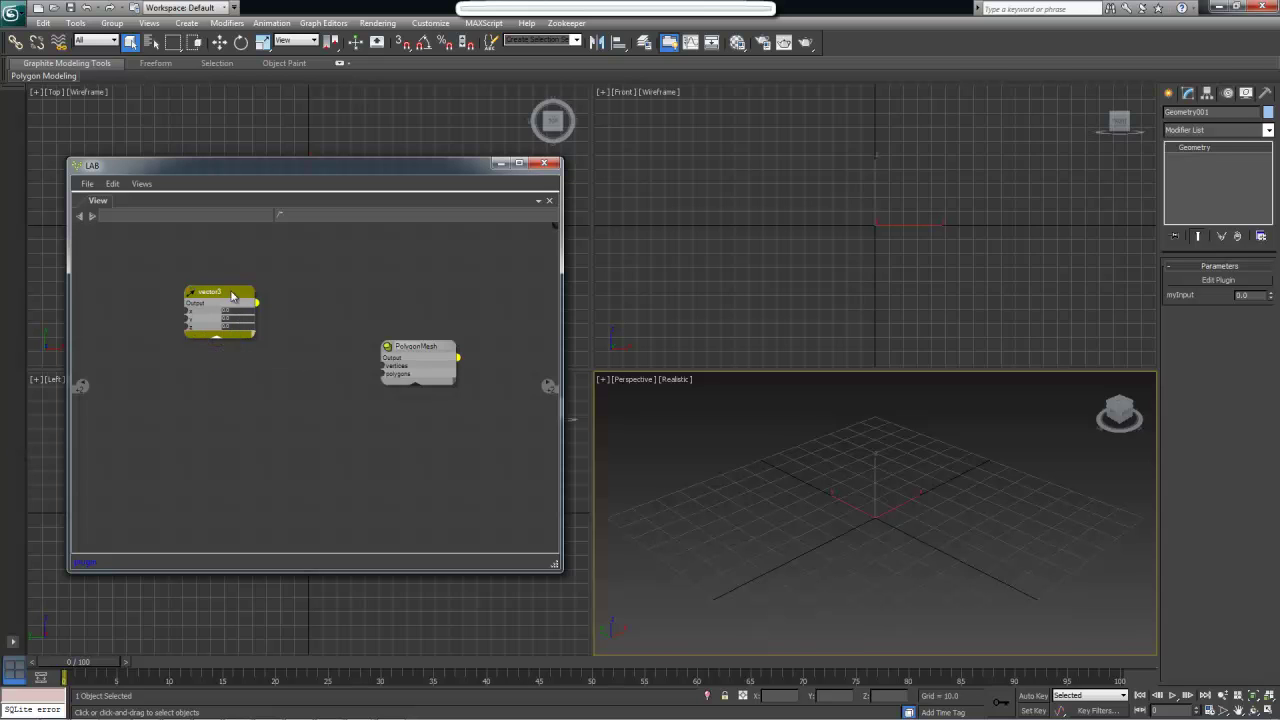
pyautogui.moveTo(235, 293); pyautogui.dragTo(231, 278)
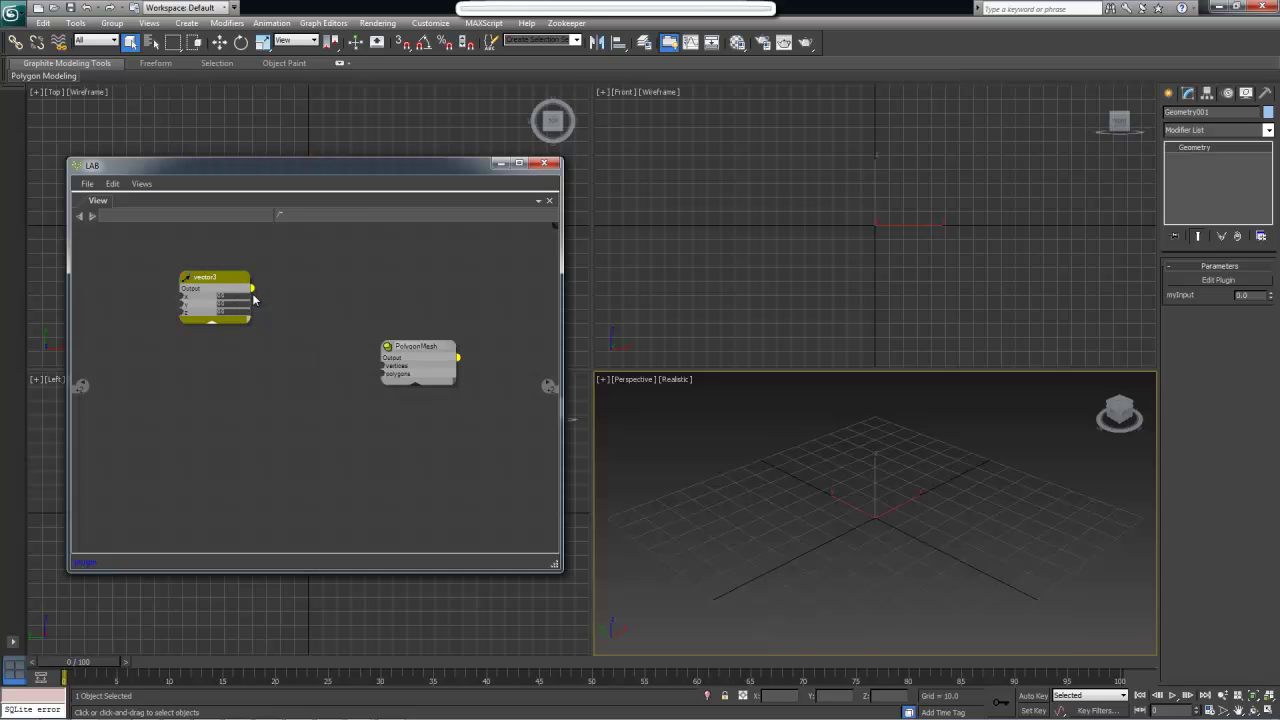
# Rename the vector3 node to vertex0
pyautogui.doubleClick(206, 278)
pyautogui.write('vertex0')
pyautogui.click(349, 320)
# Paste copies of vertex0 stacked below it as vertex01, vertex02 and vertex03
pyautogui.click(229, 286)
pyautogui.hotkey('ctrl', 'v')
pyautogui.moveTo(277, 350); pyautogui.dragTo(252, 400)
pyautogui.hotkey('ctrl', 'v')
pyautogui.hotkey('ctrl', 'v')
pyautogui.moveTo(286, 350); pyautogui.dragTo(244, 461)
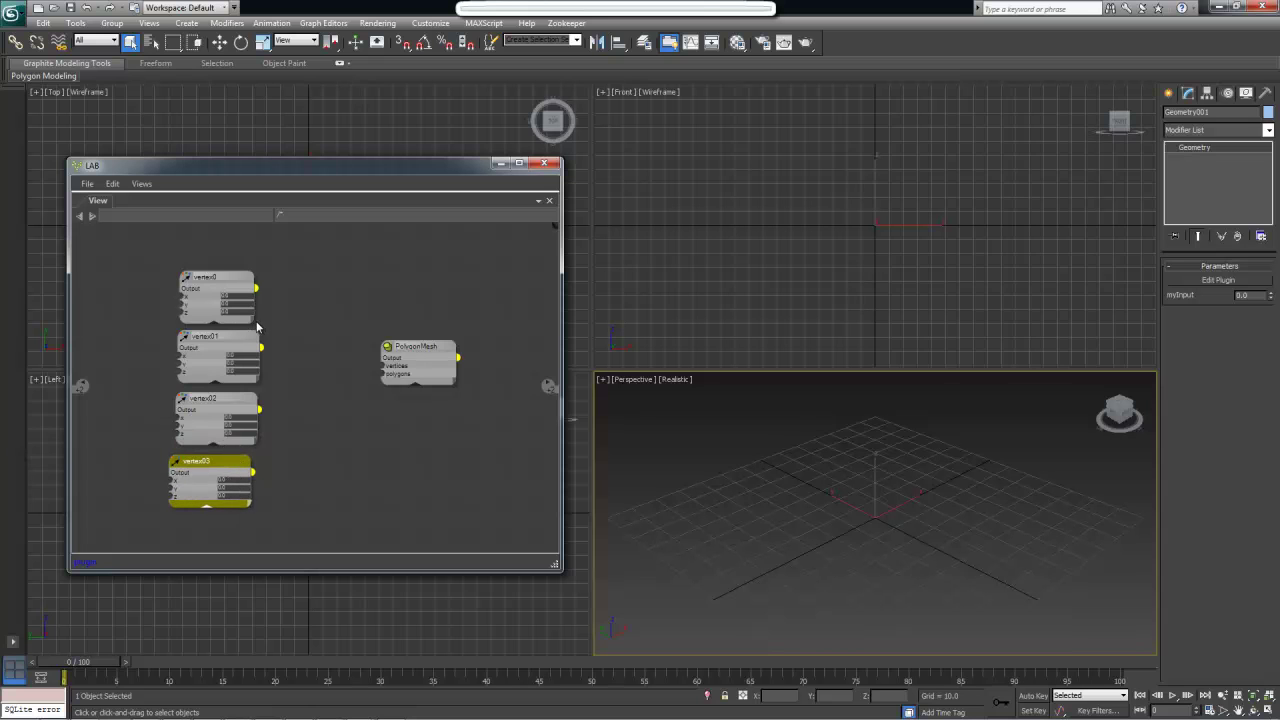
# Rename vertex01 and vertex02 to vertex1 and vertex2
pyautogui.click(227, 341)
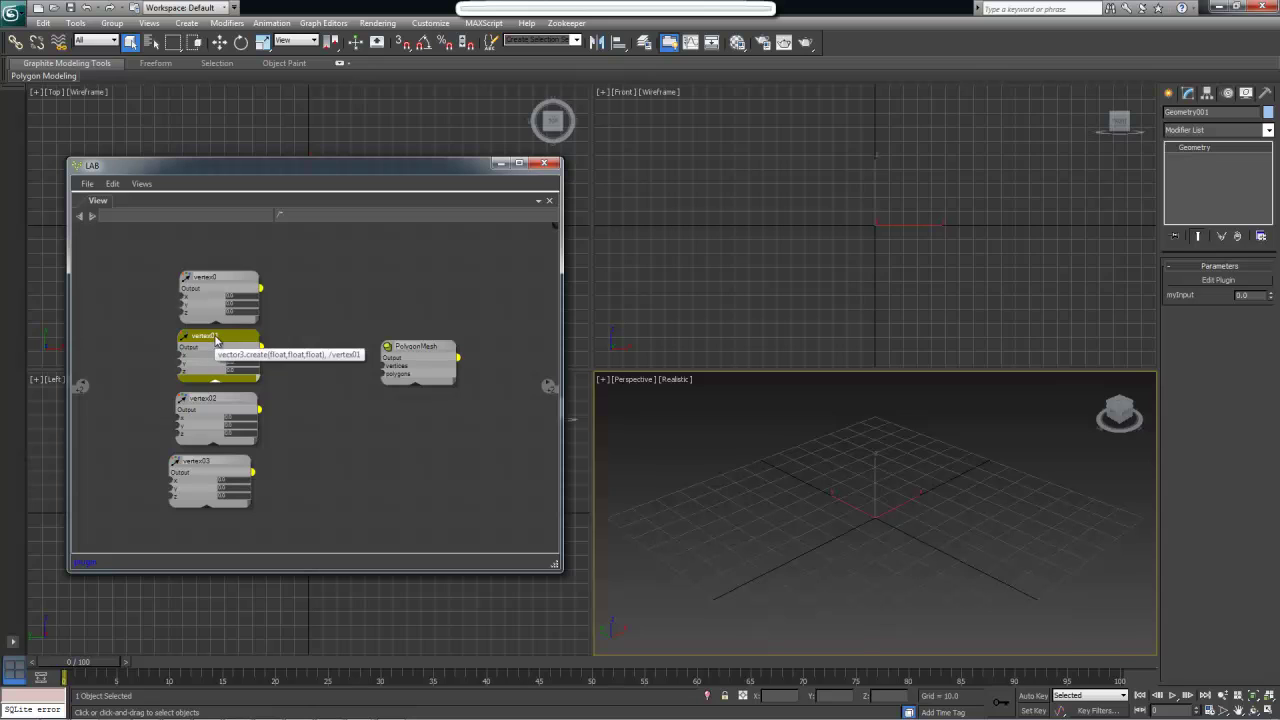
pyautogui.doubleClick(216, 339)
pyautogui.press('End')
pyautogui.press('Left')
pyautogui.press('BackSpace')
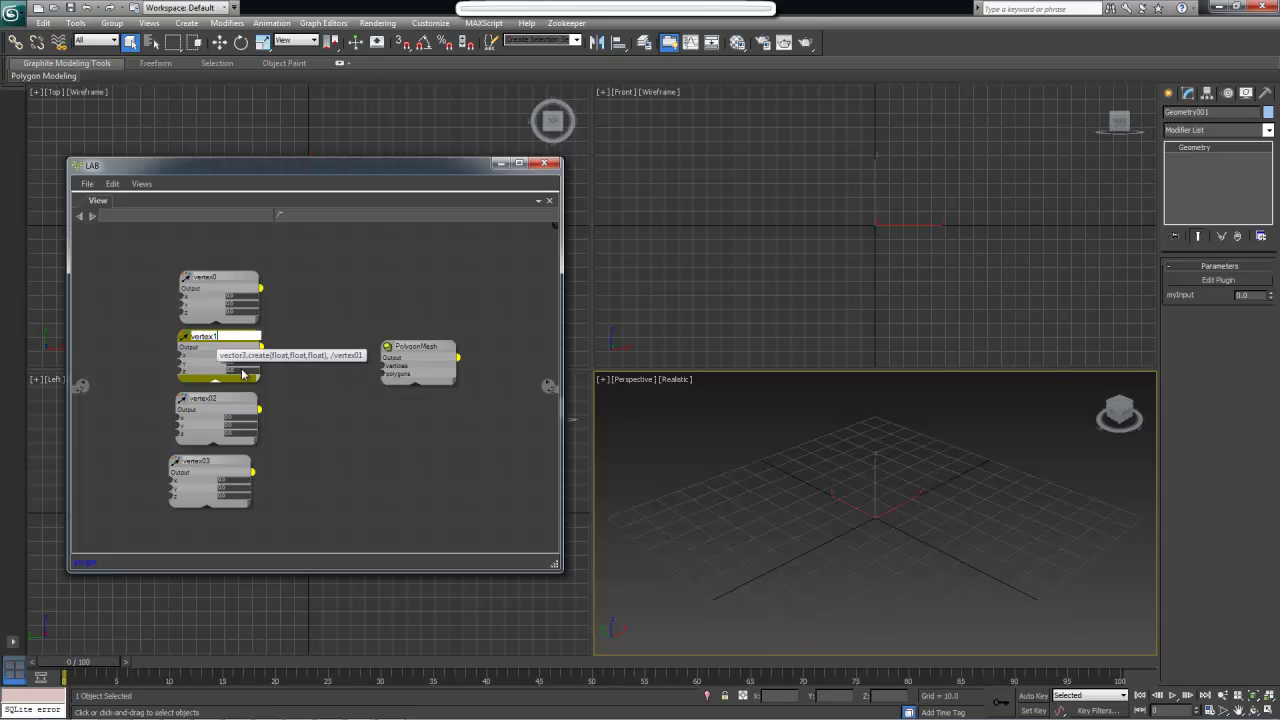
pyautogui.click(212, 399)
pyautogui.doubleClick(212, 399)
pyautogui.press('End')
pyautogui.hotkey('shift', 'Left')
pyautogui.hotkey('shift', 'Left')
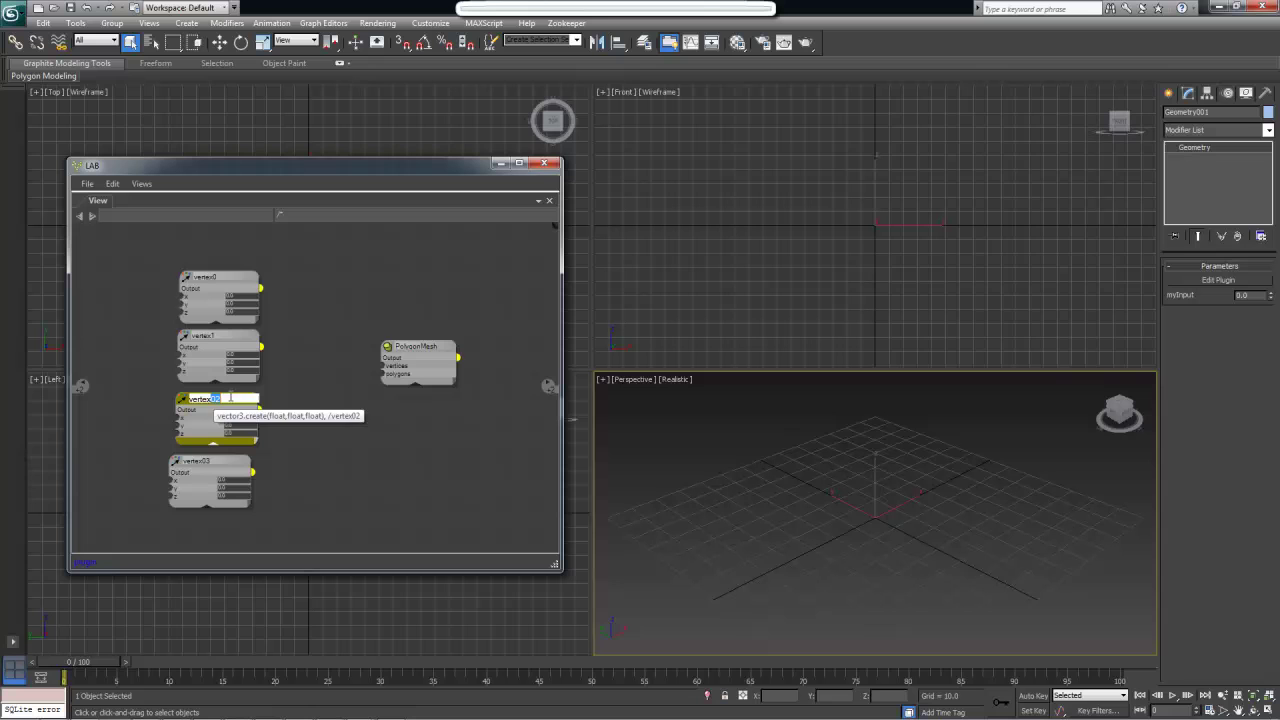
pyautogui.write('2')
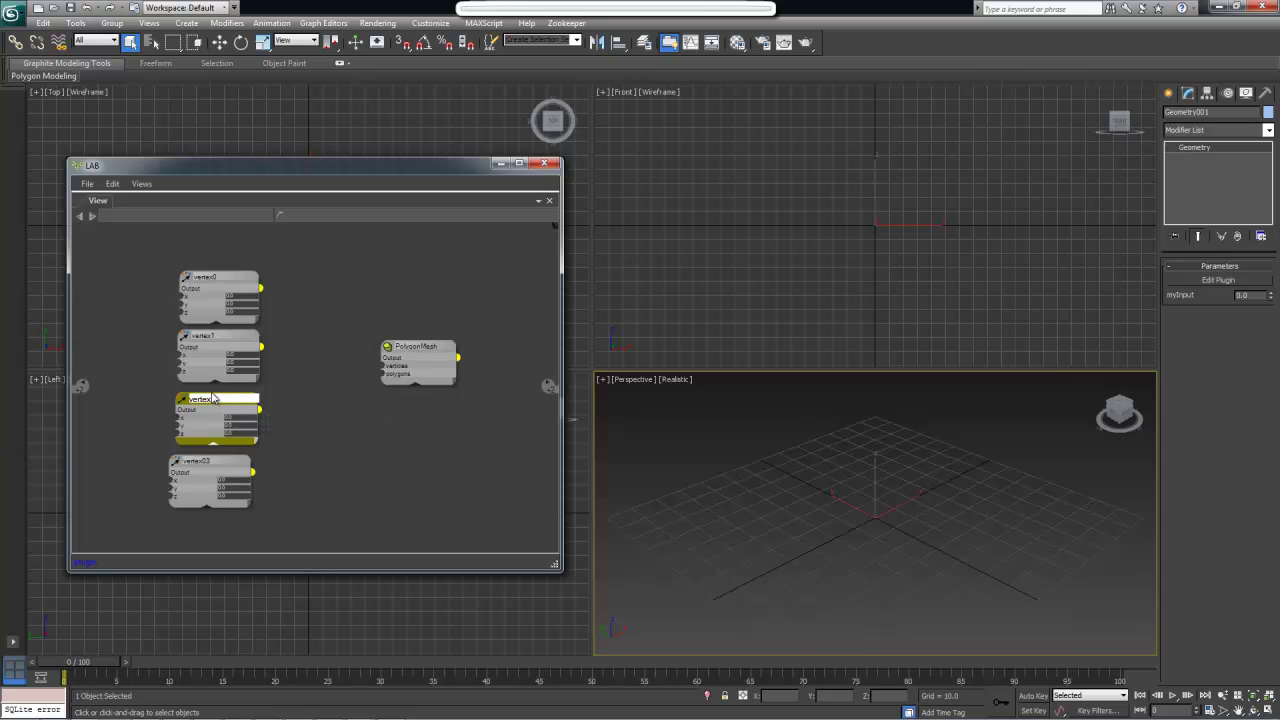
pyautogui.click(228, 464)
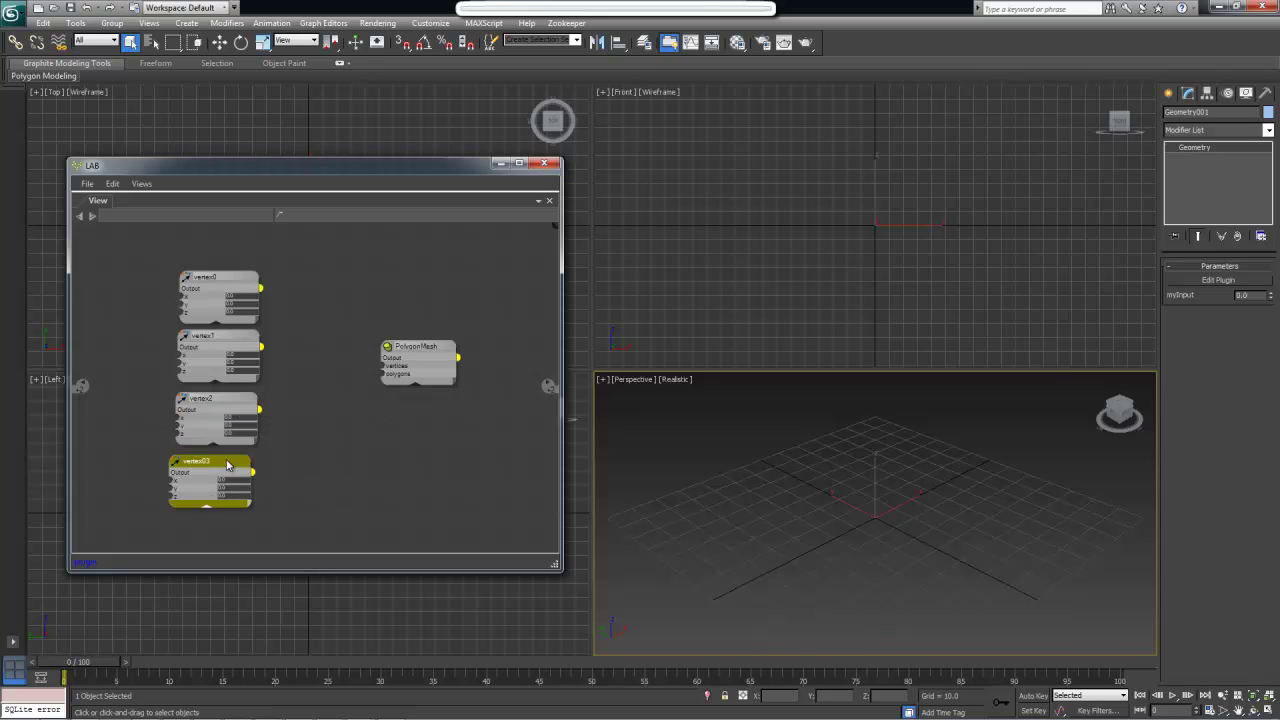
# Rename vertex03 to vertex3 and deselect it
pyautogui.doubleClick(205, 461)
pyautogui.press('End')
pyautogui.hotkey('shift', 'Left')
pyautogui.hotkey('shift', 'Left')
pyautogui.write('3')
pyautogui.press('Return')
pyautogui.click(276, 479)
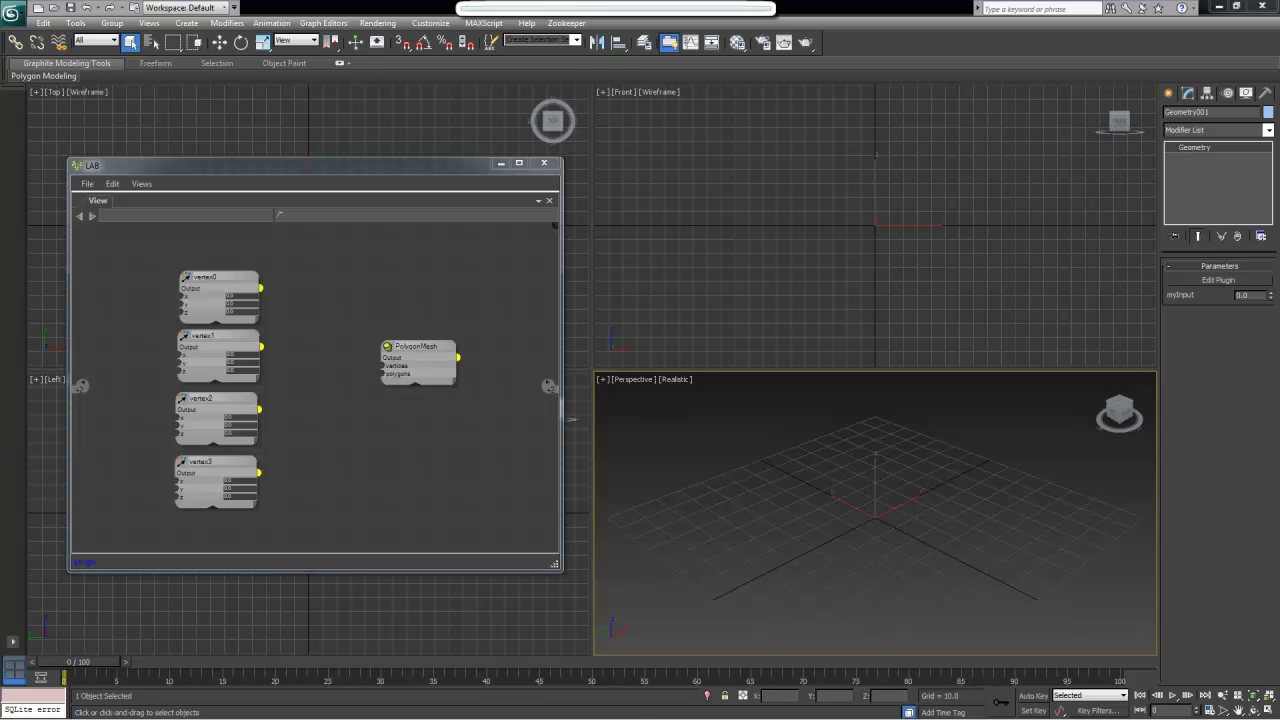
# In Paint, switch to black and label corner 0 as minus minus
pyautogui.hotkey('alt', 'Tab')
pyautogui.press('Tab')
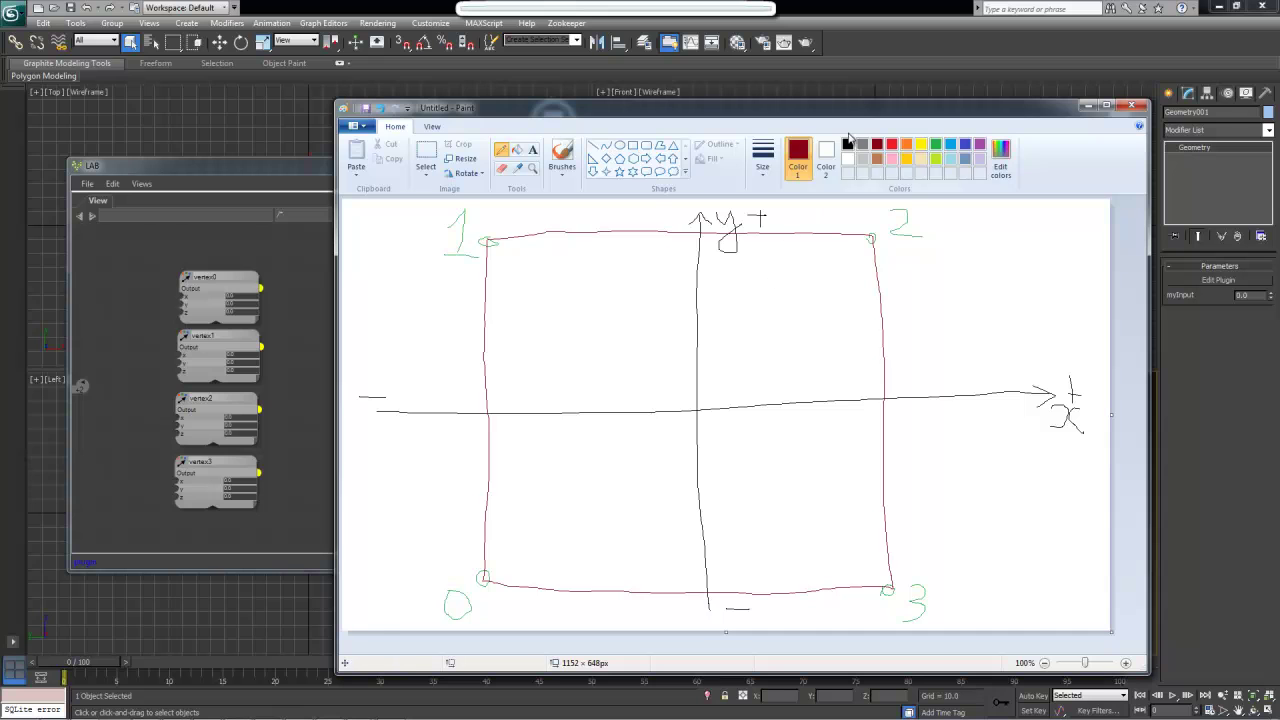
pyautogui.click(847, 144)
pyautogui.moveTo(410, 577); pyautogui.dragTo(464, 576)
# Add sign pairs beside corners 1, 2 and 3, then move Paint down
pyautogui.moveTo(380, 235)
pyautogui.mouseDown()
pyautogui.moveTo(437, 229)
pyautogui.moveTo(428, 241)
pyautogui.mouseUp()
pyautogui.moveTo(942, 230)
pyautogui.mouseDown()
pyautogui.moveTo(958, 229)
pyautogui.moveTo(950, 241)
pyautogui.moveTo(992, 224)
pyautogui.moveTo(983, 245)
pyautogui.mouseUp()
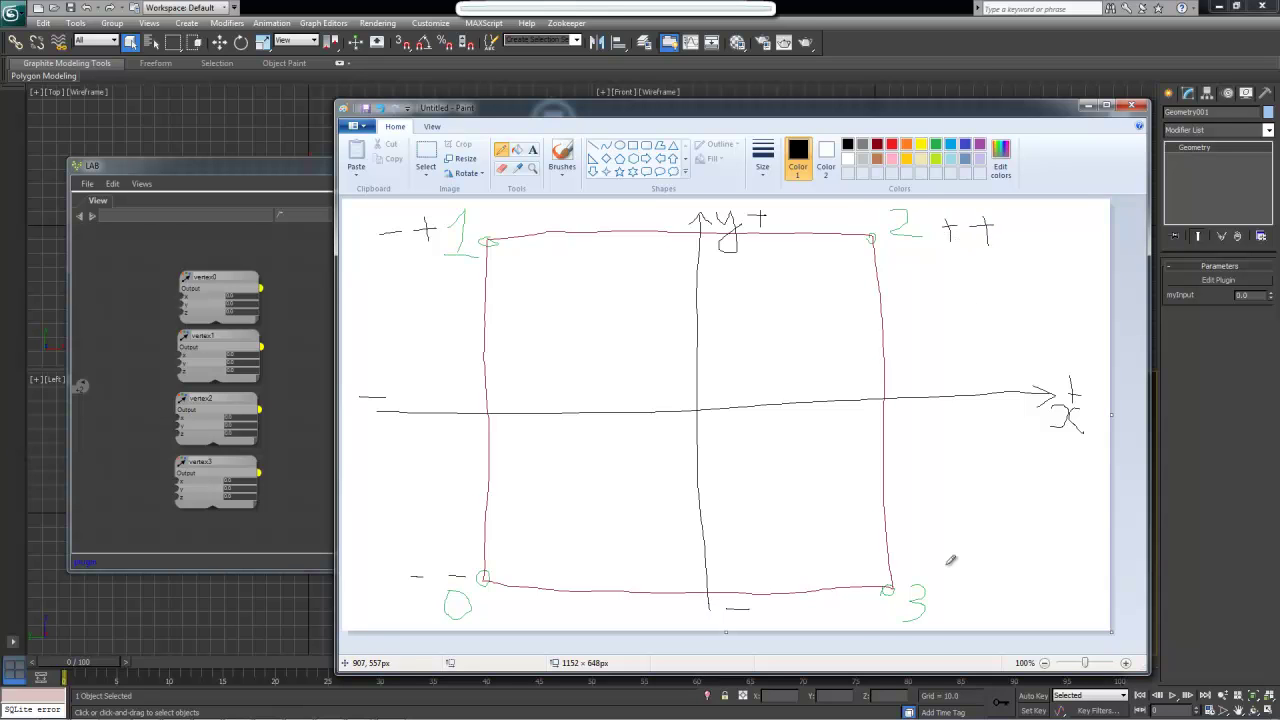
pyautogui.moveTo(965, 593)
pyautogui.mouseDown()
pyautogui.moveTo(983, 591)
pyautogui.moveTo(975, 605)
pyautogui.moveTo(1027, 596)
pyautogui.mouseUp()
pyautogui.moveTo(763, 112); pyautogui.dragTo(799, 618)
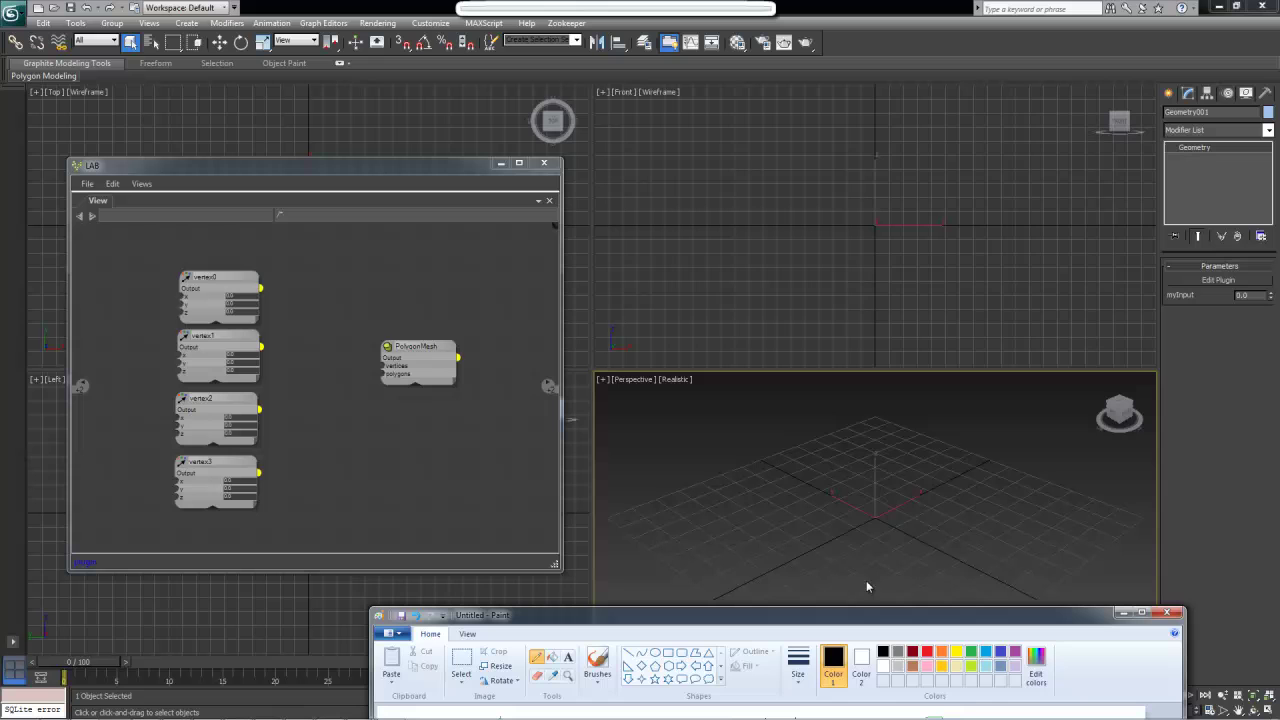
# Enter ±10 x and y values for vertex0, vertex1 and vertex2 following the sketch's signs
pyautogui.moveTo(851, 615); pyautogui.dragTo(890, 114)
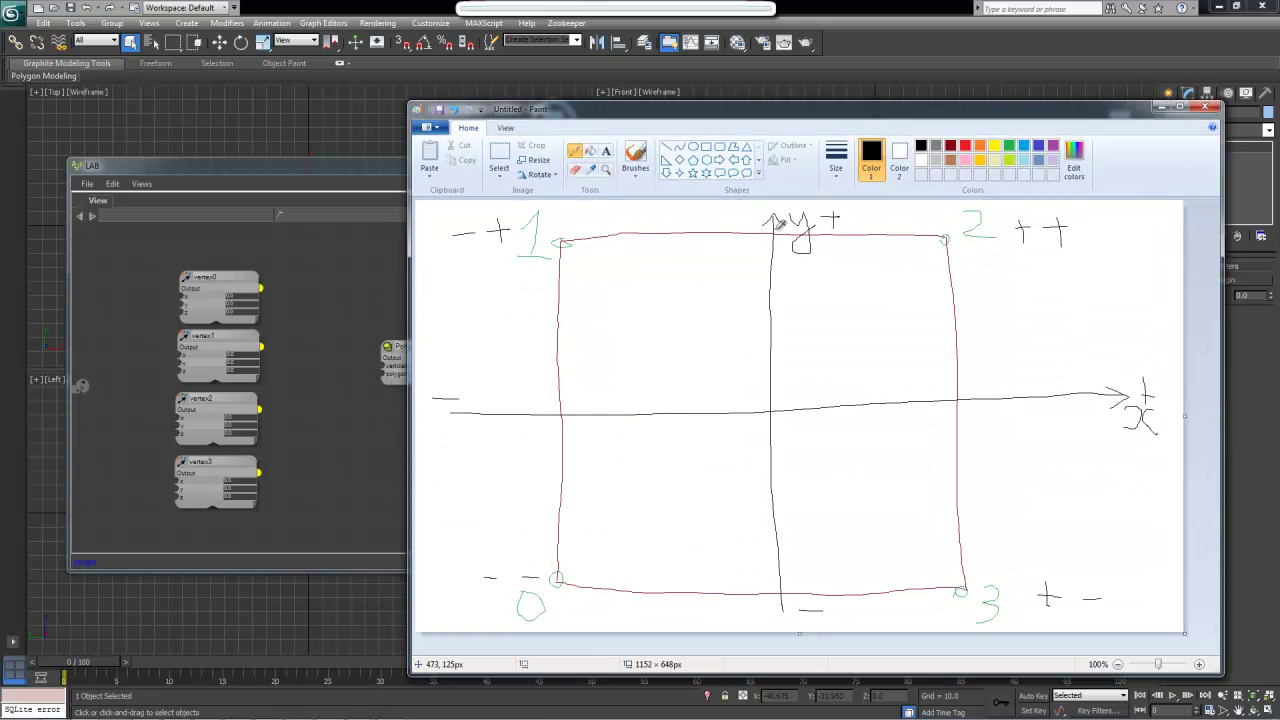
pyautogui.click(242, 295)
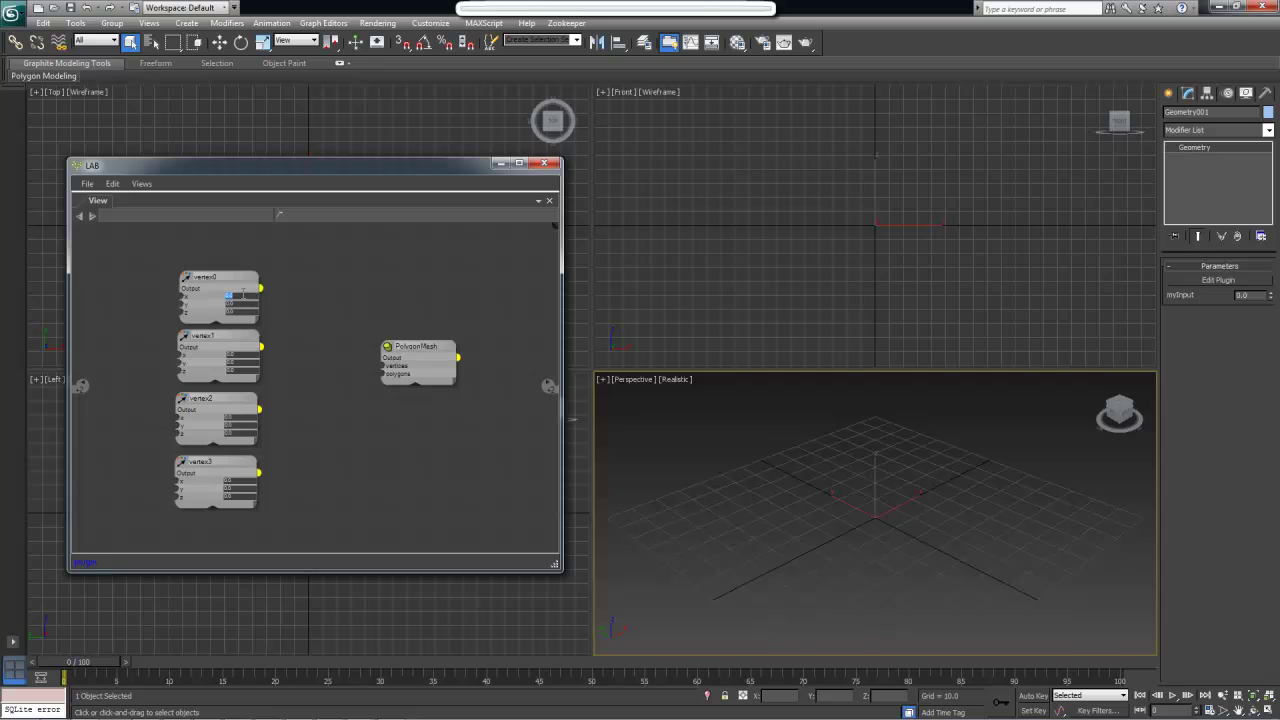
pyautogui.click(236, 304)
pyautogui.hotkey('alt', 'Tab')
pyautogui.hotkey('alt', 'Tab')
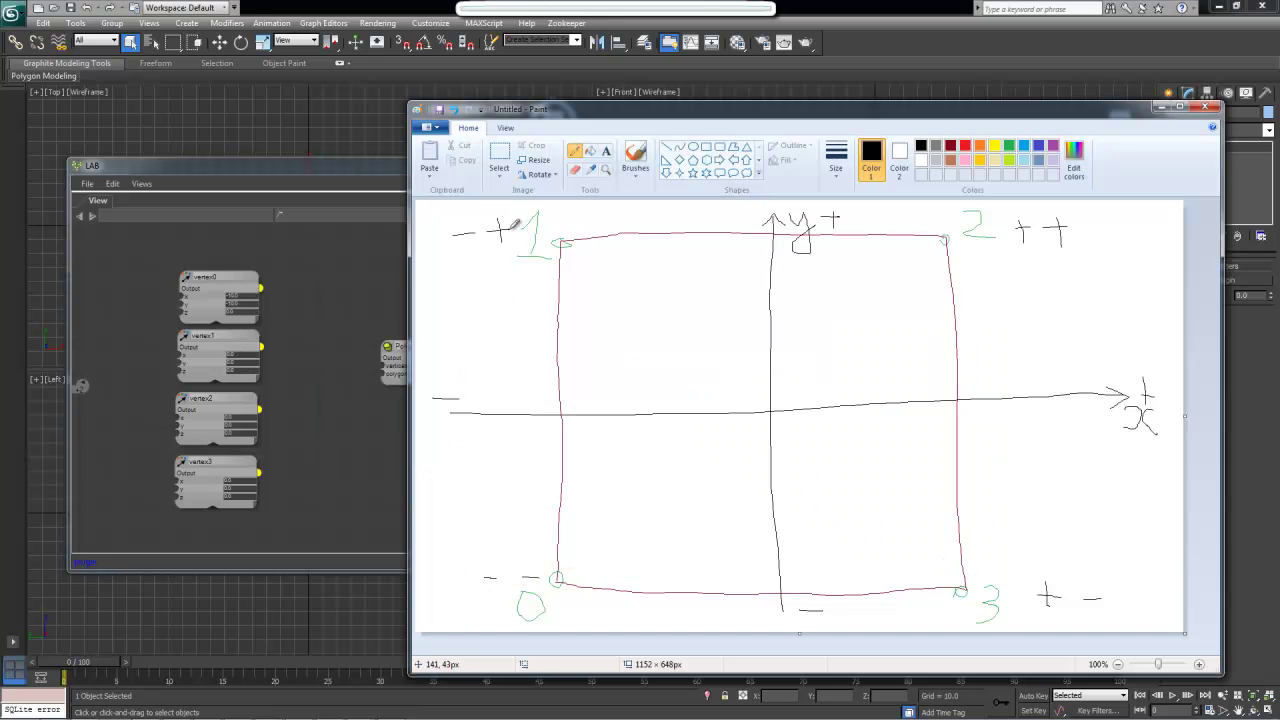
pyautogui.click(240, 355)
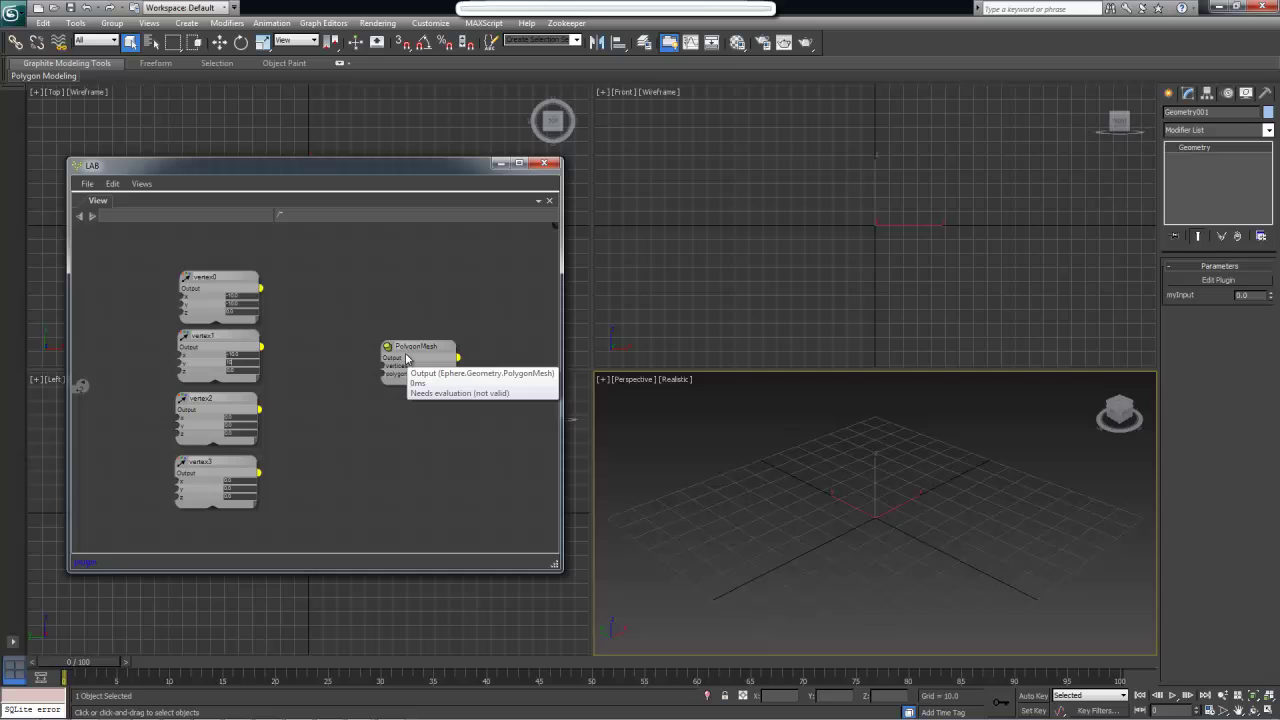
pyautogui.click(230, 417)
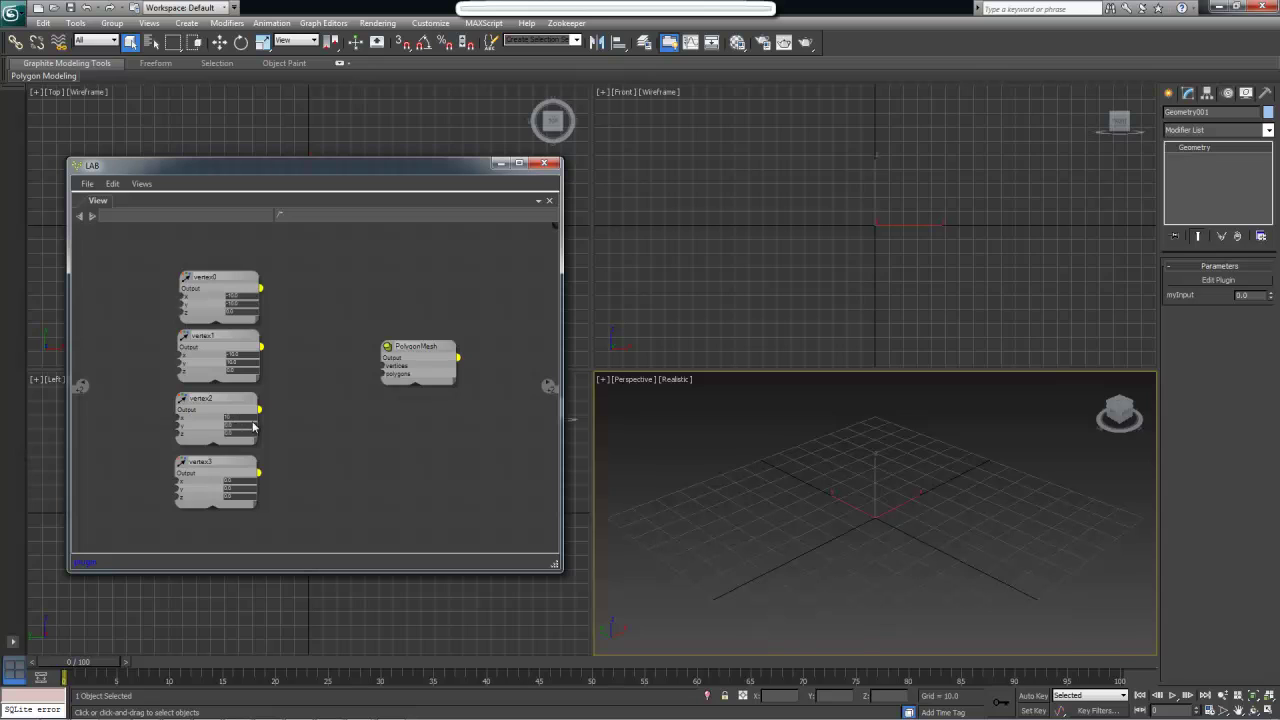
pyautogui.doubleClick(253, 428)
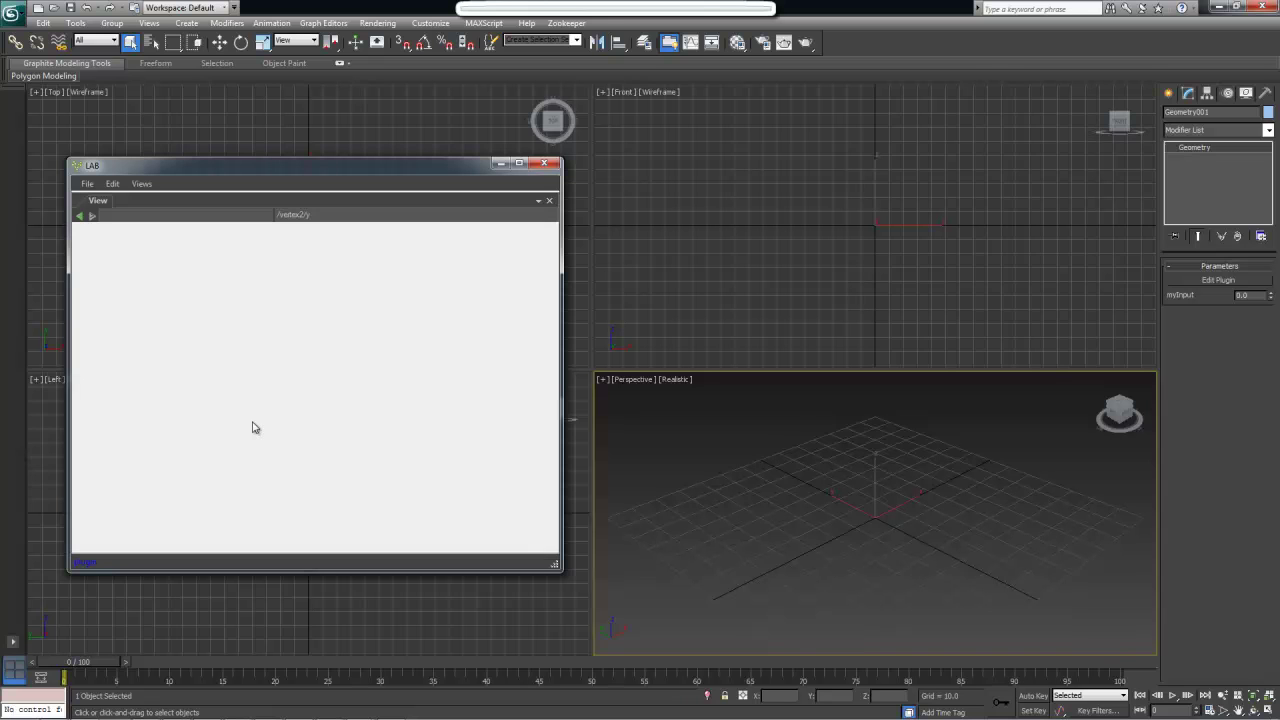
pyautogui.click(80, 216)
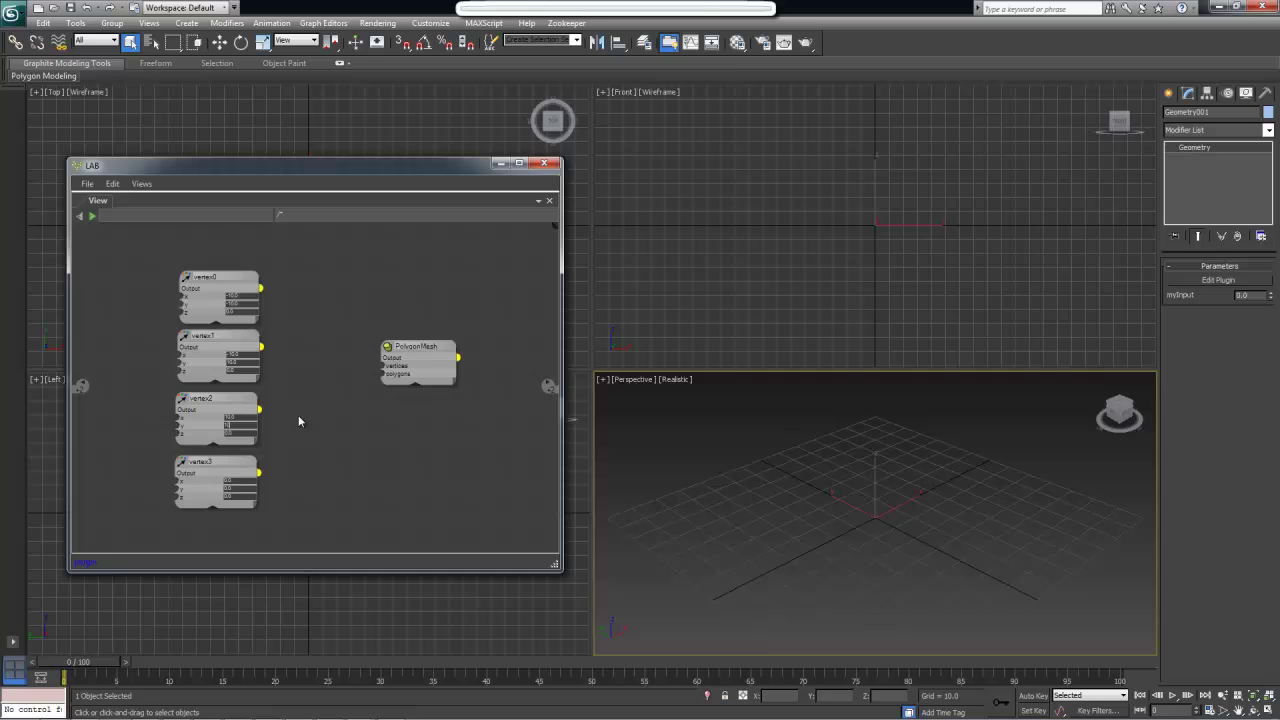
# Set vertex3's x to 10 and its y, then check all four vertex nodes
pyautogui.click(234, 487)
pyautogui.hotkey('shift', 'Tab')
pyautogui.write('10')
pyautogui.press('Tab')
pyautogui.moveTo(240, 292)
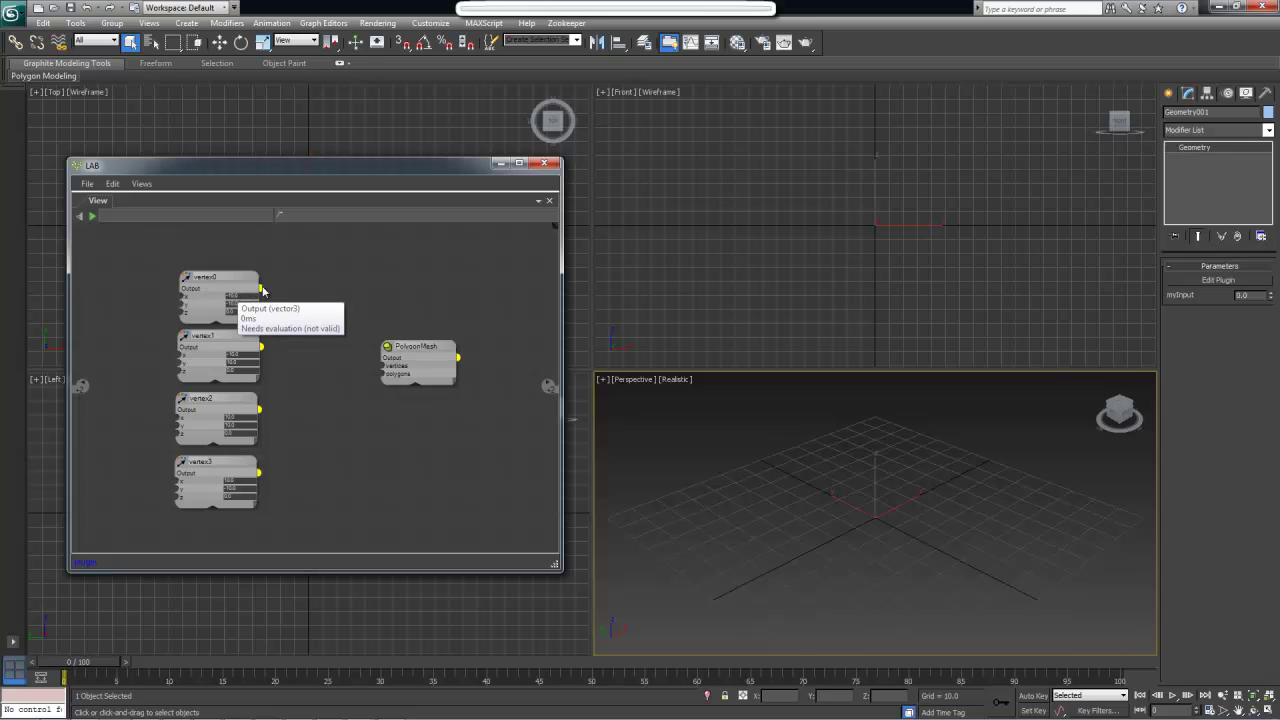
pyautogui.moveTo(400, 371)
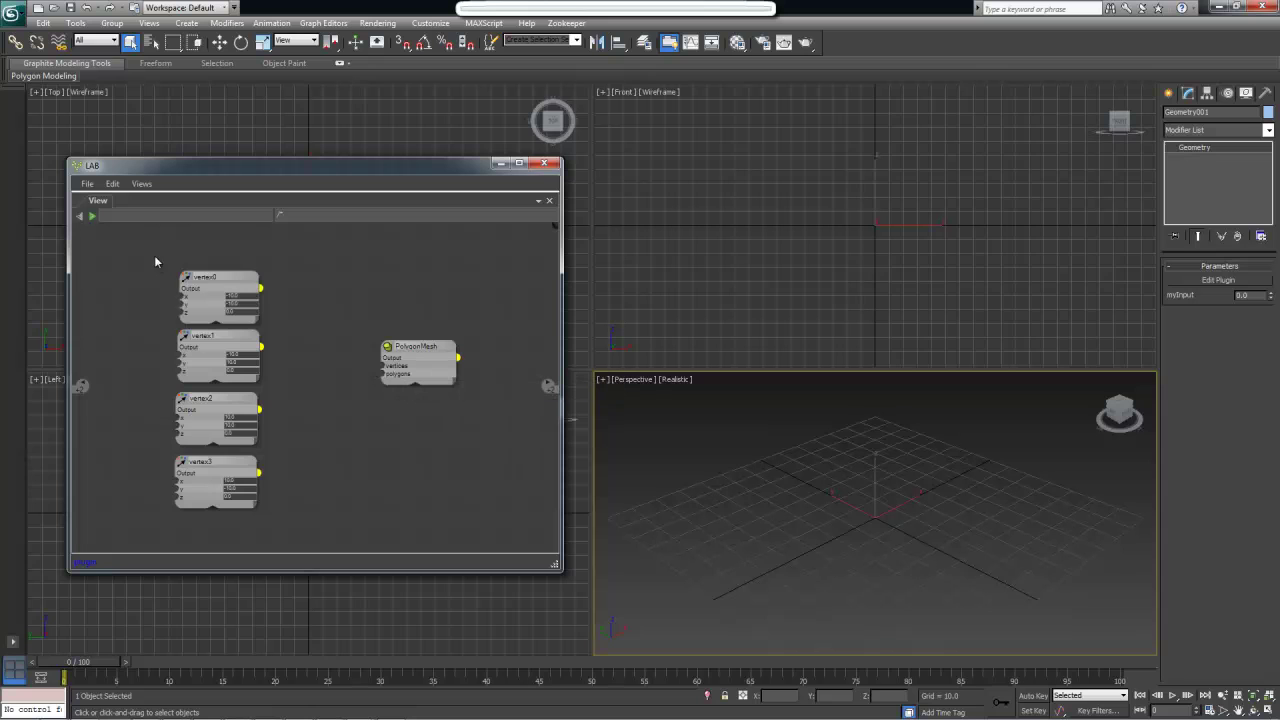
pyautogui.moveTo(155, 260); pyautogui.dragTo(284, 535)
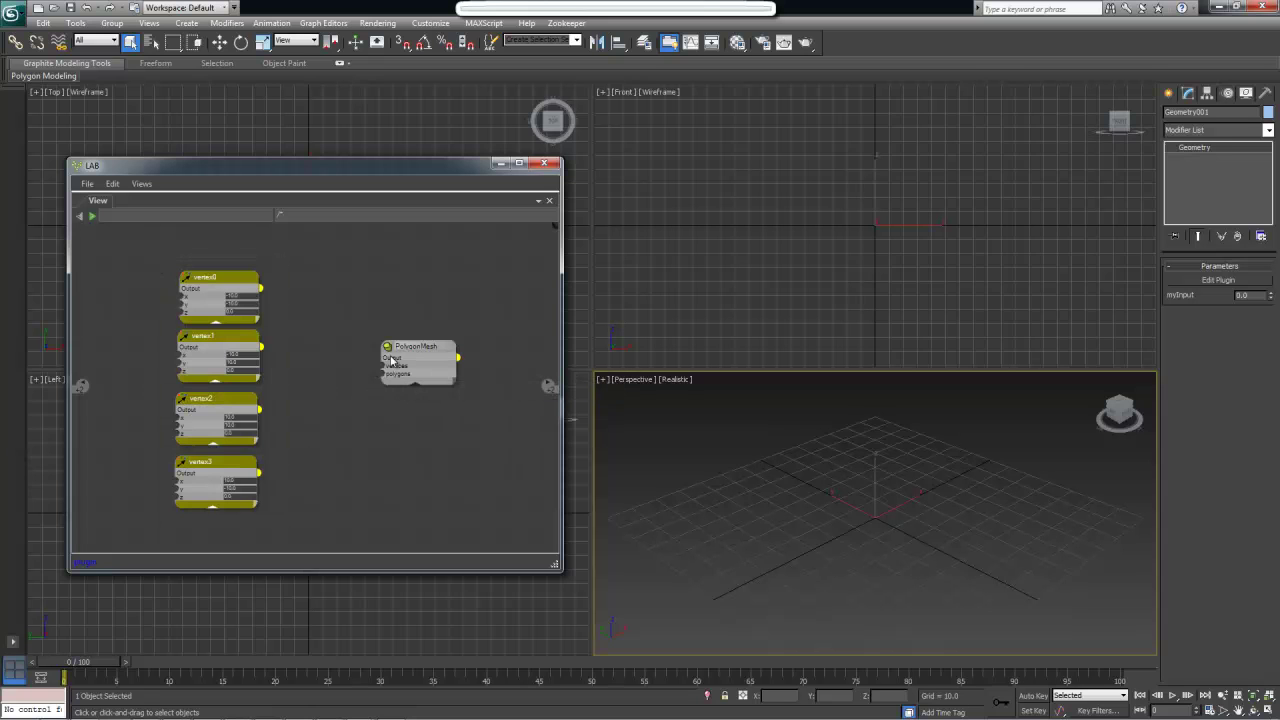
pyautogui.click(346, 392)
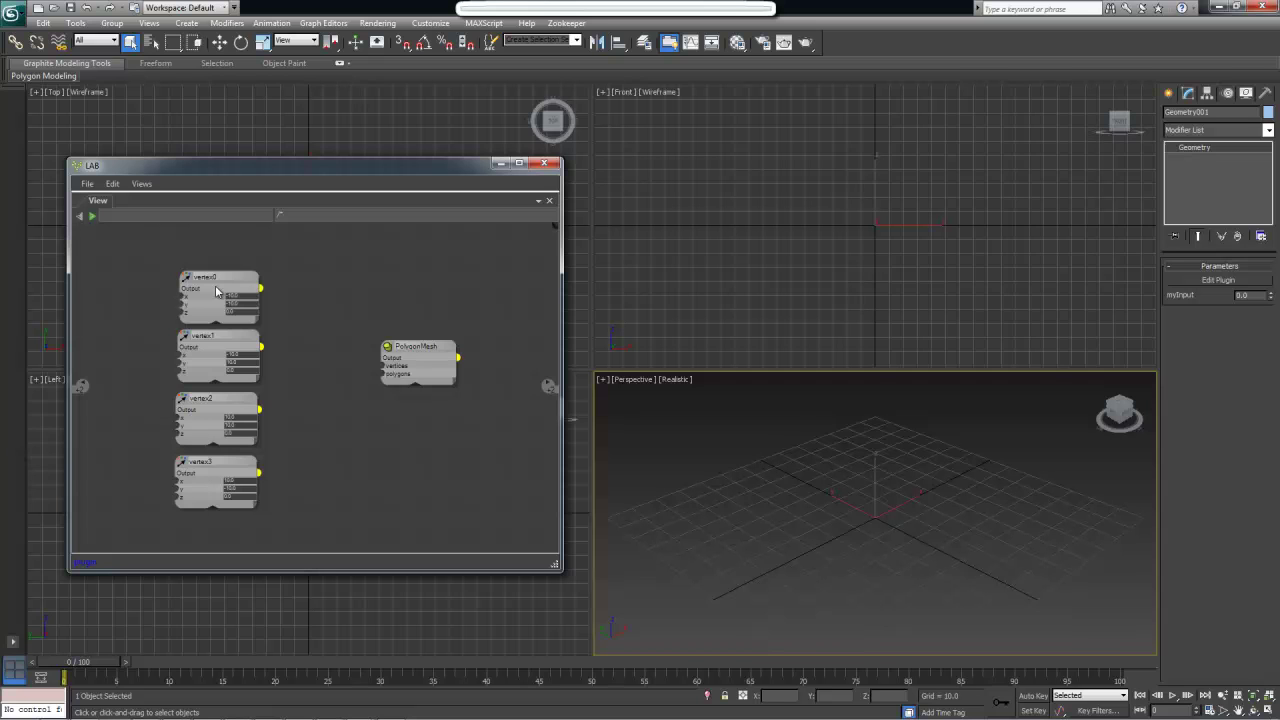
# Wire vertex0 through vertex3 outputs into PolygonMesh's vertices input
pyautogui.moveTo(215, 290); pyautogui.dragTo(399, 303)
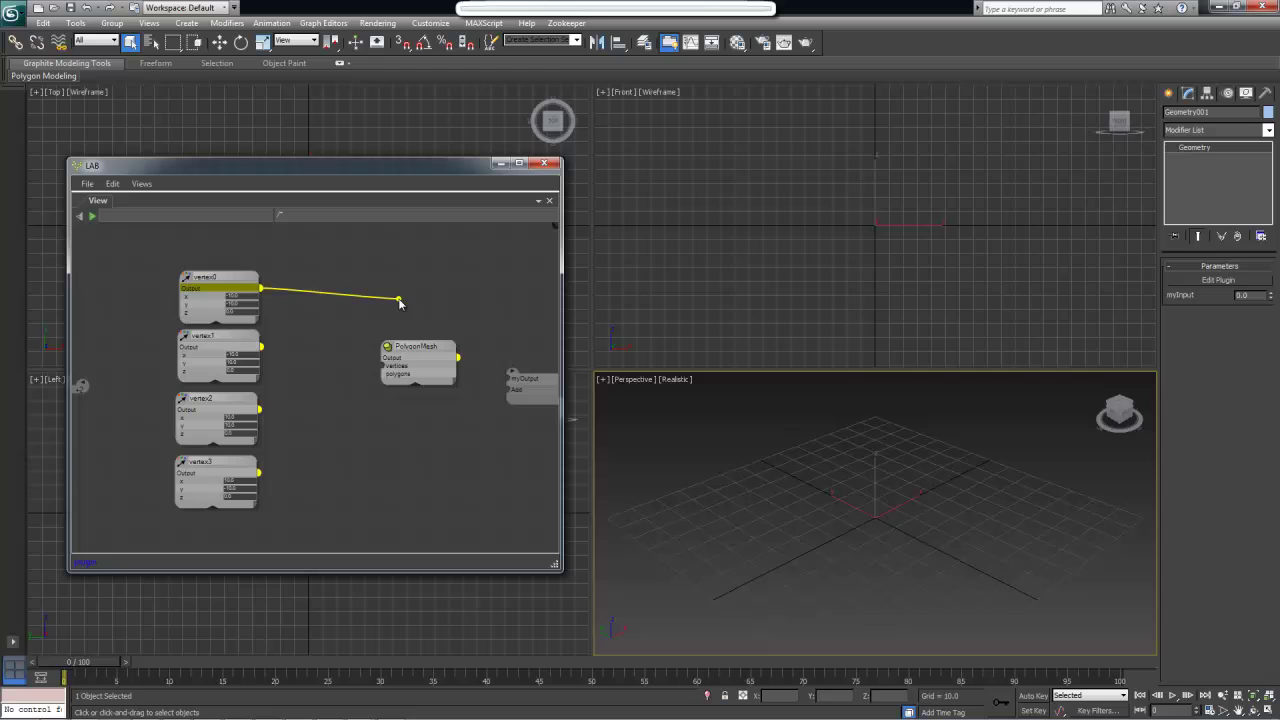
pyautogui.moveTo(399, 303); pyautogui.dragTo(403, 373)
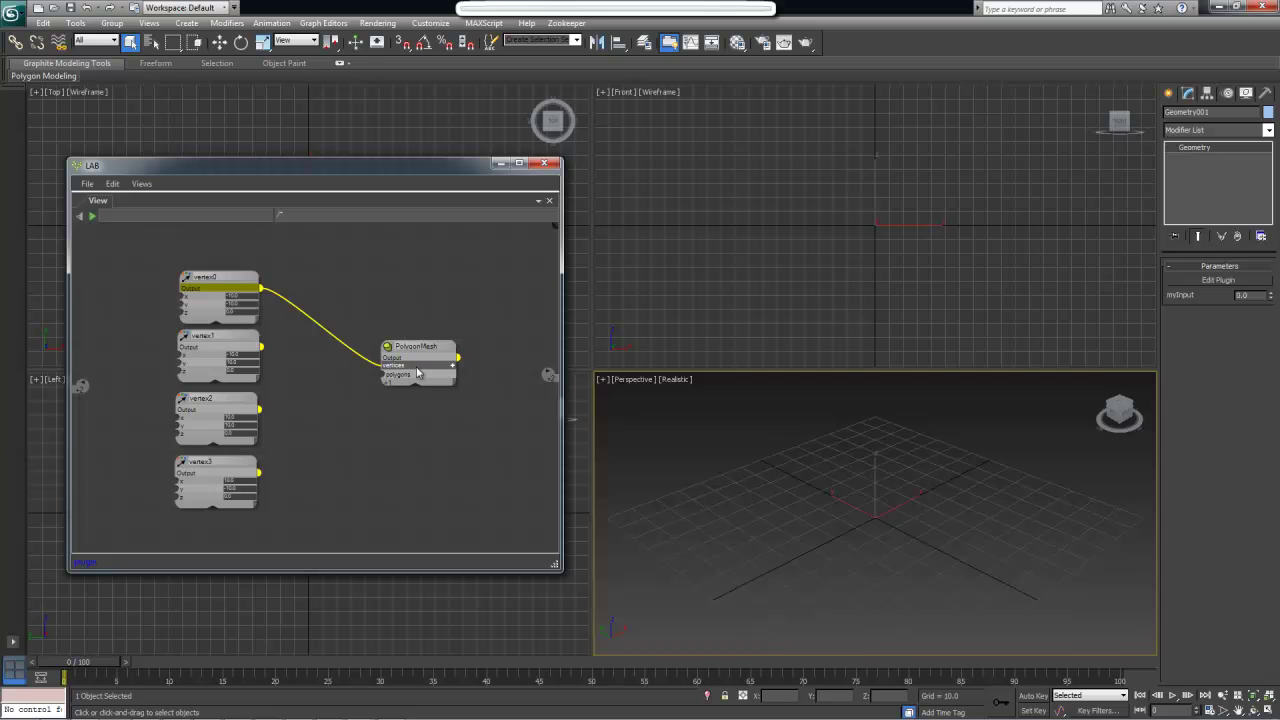
pyautogui.click(452, 365)
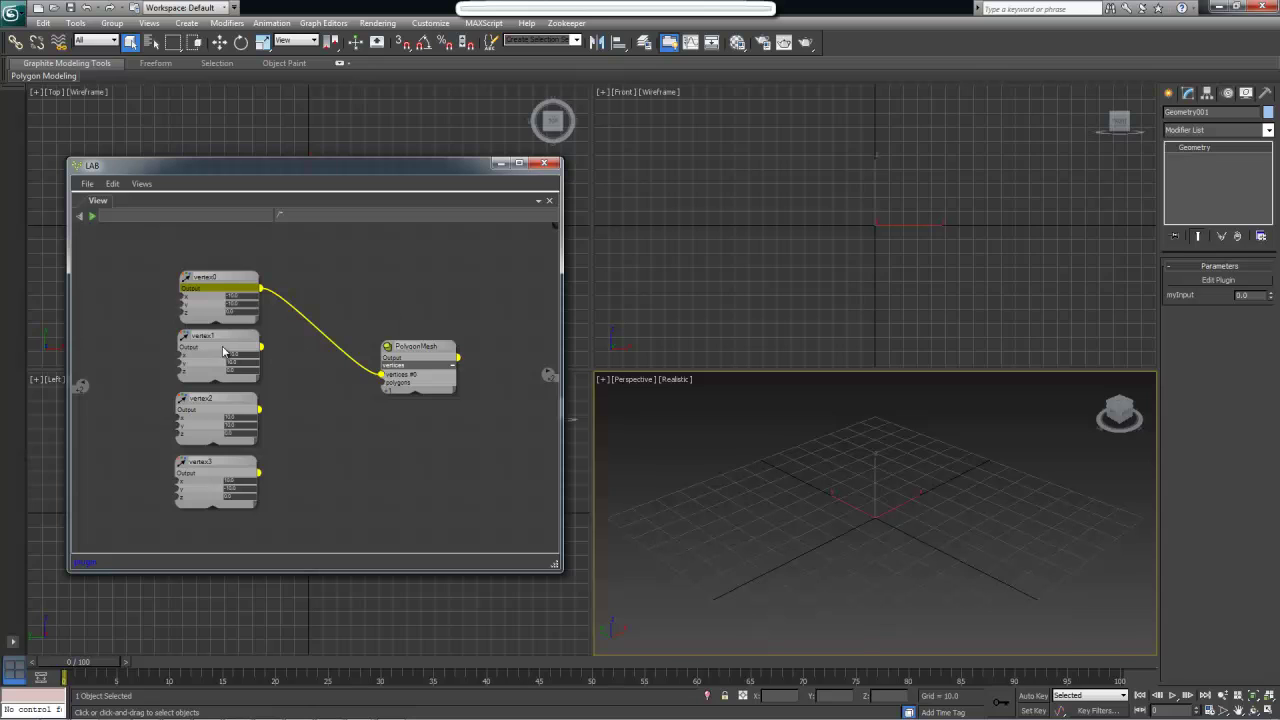
pyautogui.moveTo(211, 348); pyautogui.dragTo(402, 390)
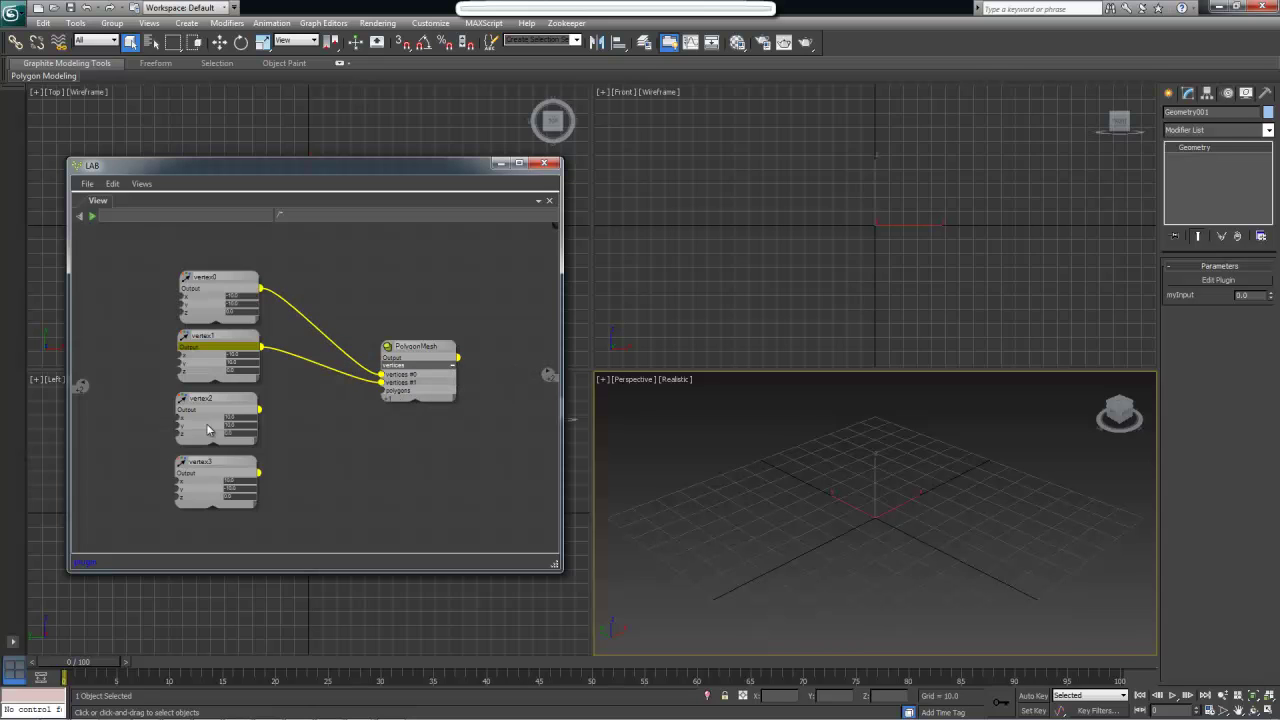
pyautogui.moveTo(213, 411); pyautogui.dragTo(397, 393)
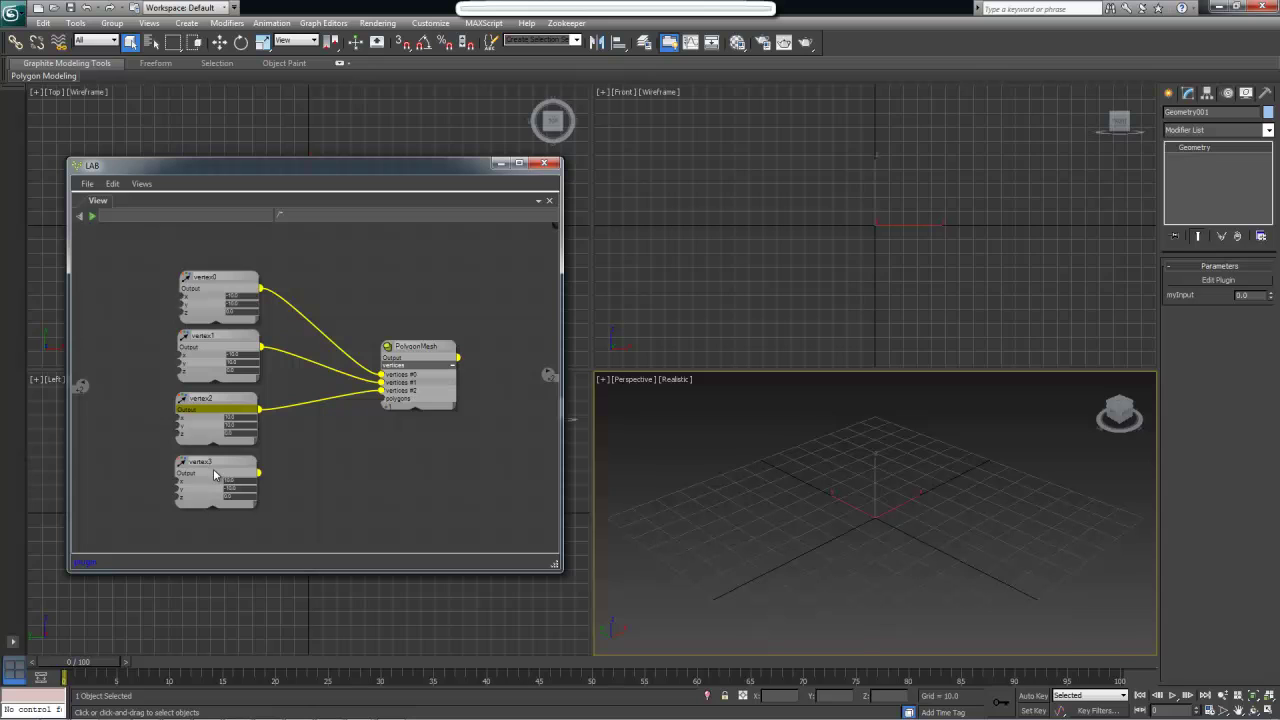
pyautogui.moveTo(218, 473); pyautogui.dragTo(396, 404)
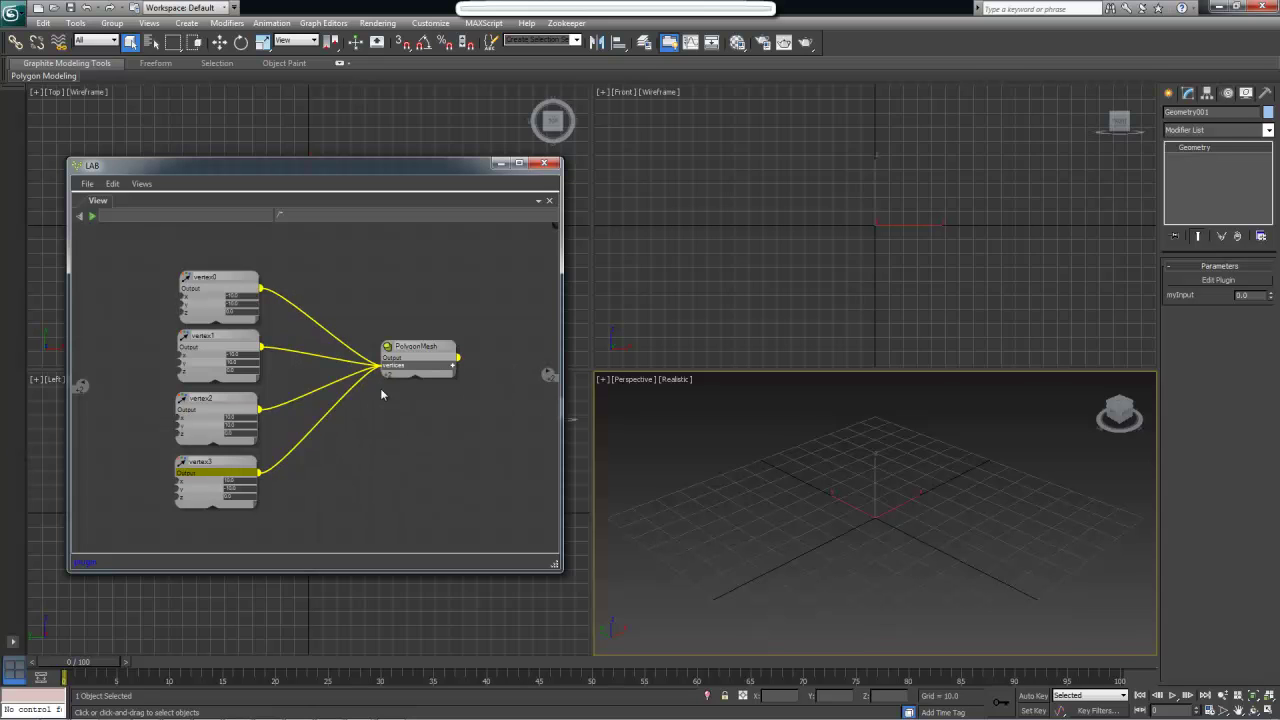
# Collapse the four vertex nodes and stack them compactly under vertex0
pyautogui.moveTo(165, 272); pyautogui.dragTo(226, 514)
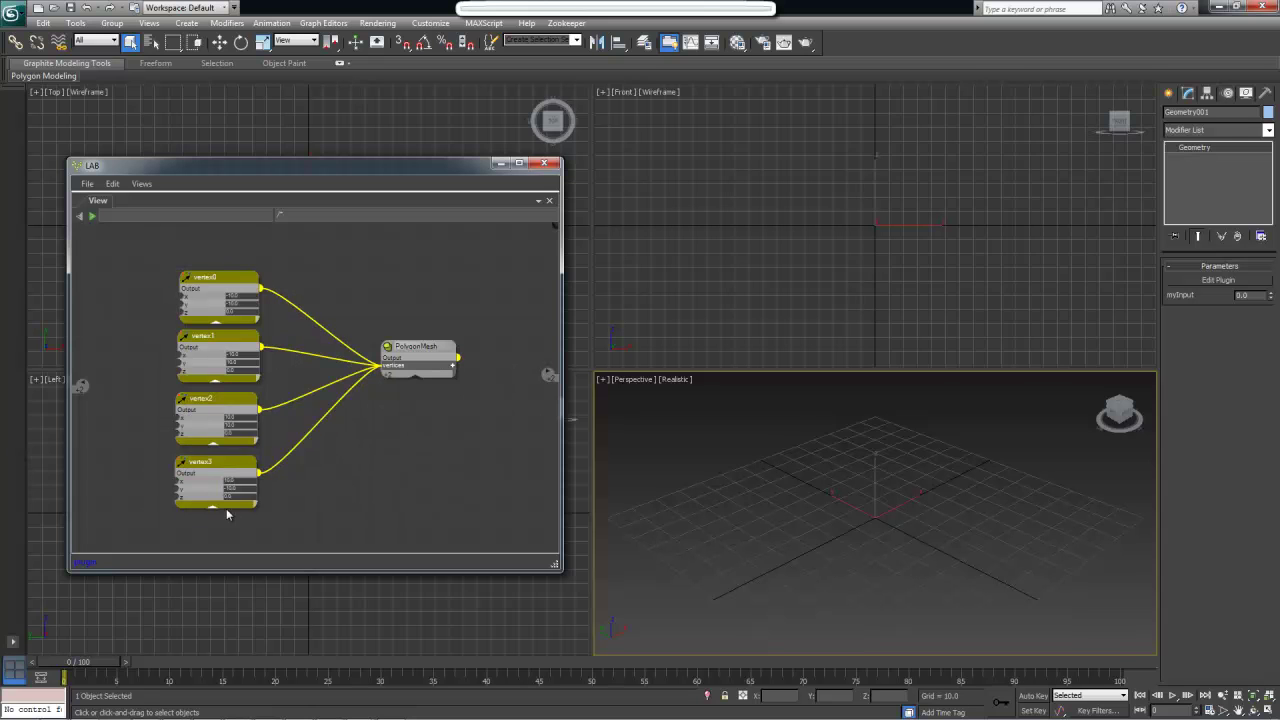
pyautogui.doubleClick(228, 340)
pyautogui.click(237, 345)
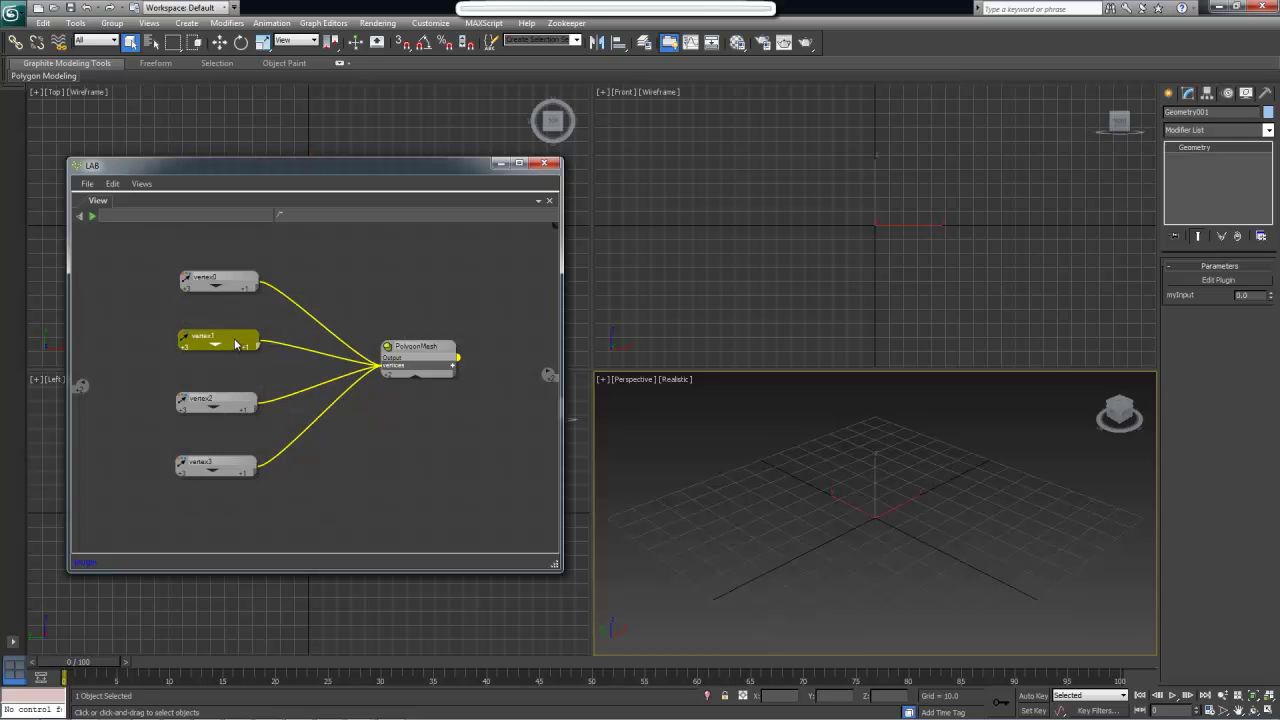
pyautogui.moveTo(237, 345); pyautogui.dragTo(237, 320)
pyautogui.moveTo(235, 404); pyautogui.dragTo(233, 354)
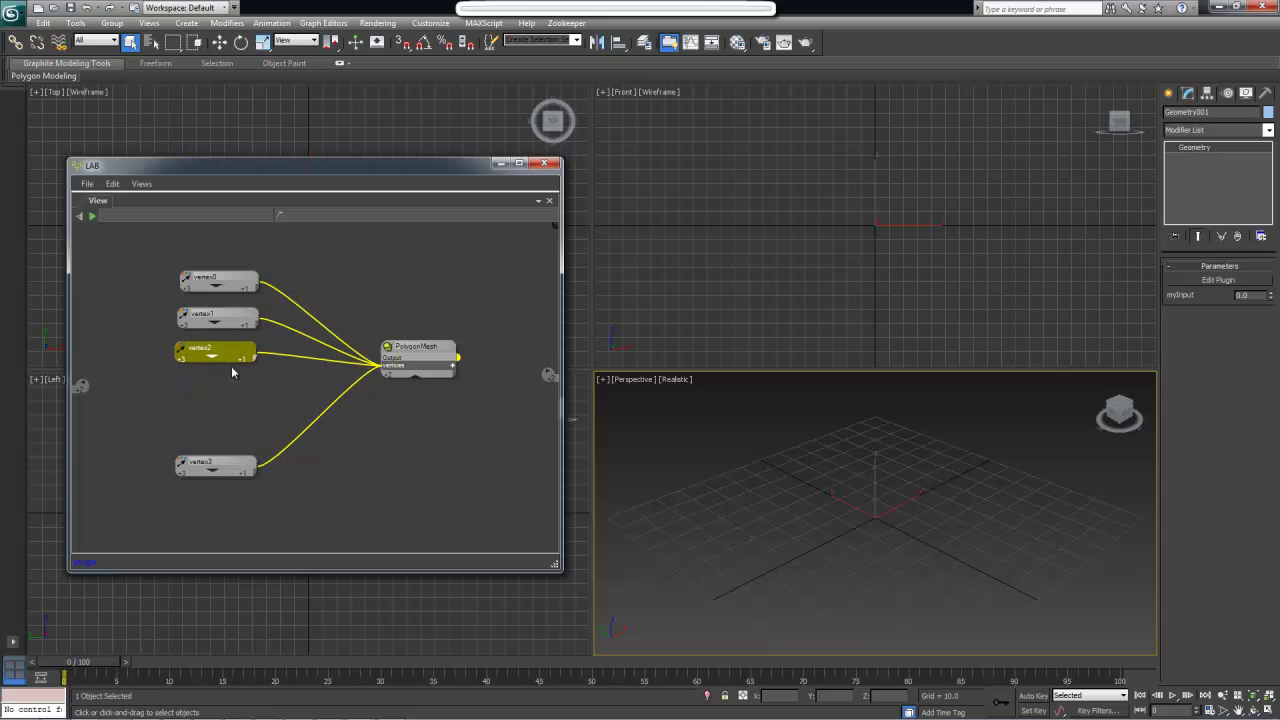
pyautogui.moveTo(231, 462); pyautogui.dragTo(230, 375)
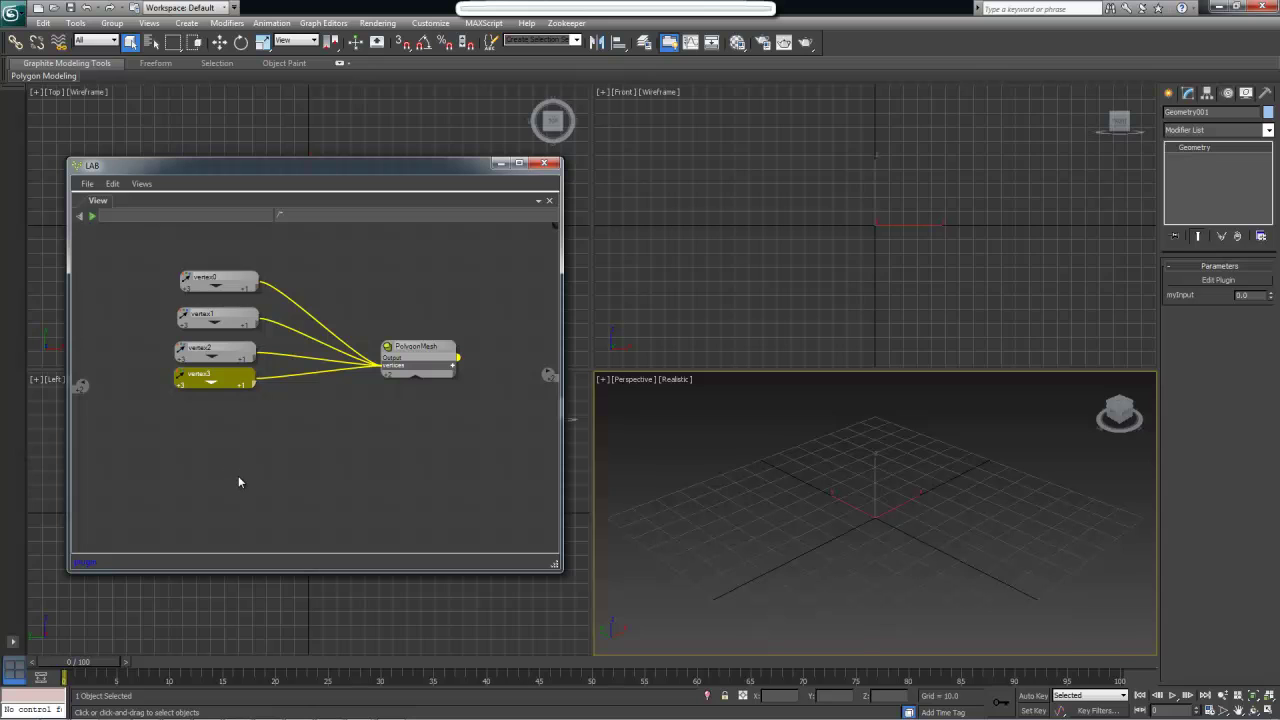
# Search the LAB node list for 'polygon.create' to list the Polygon.create variants
pyautogui.press('Tab')
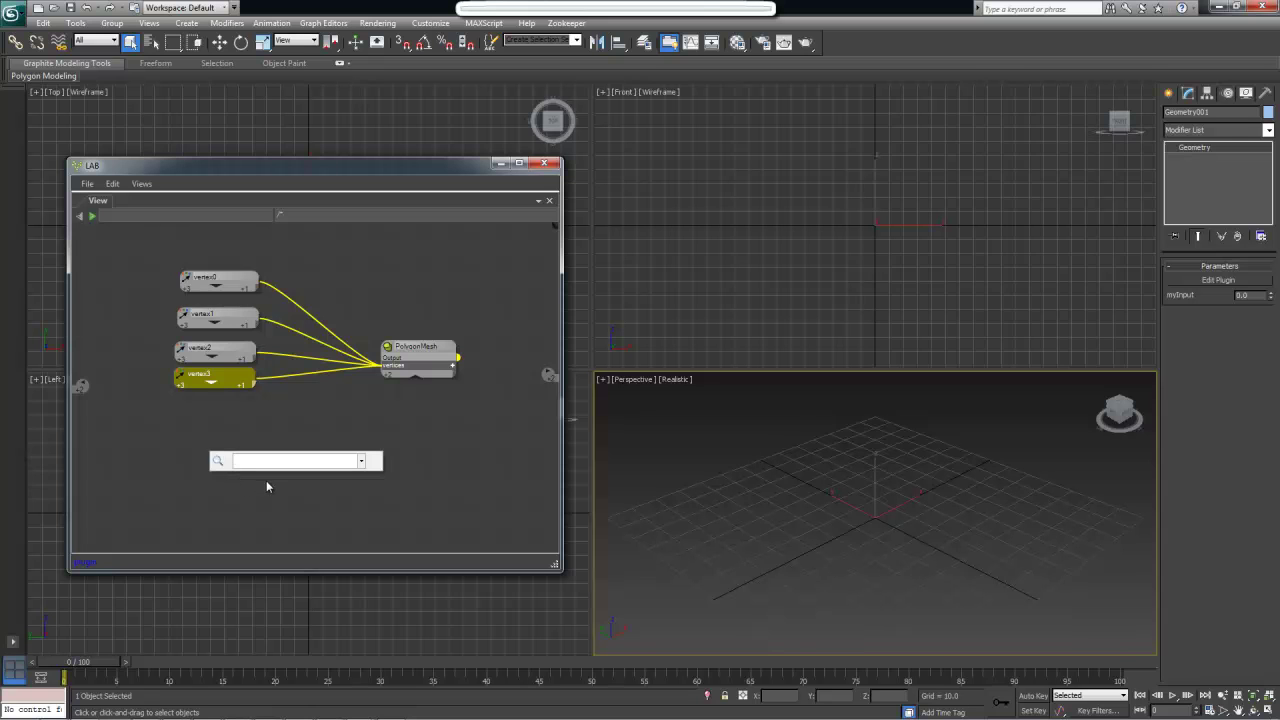
pyautogui.write('polygon')
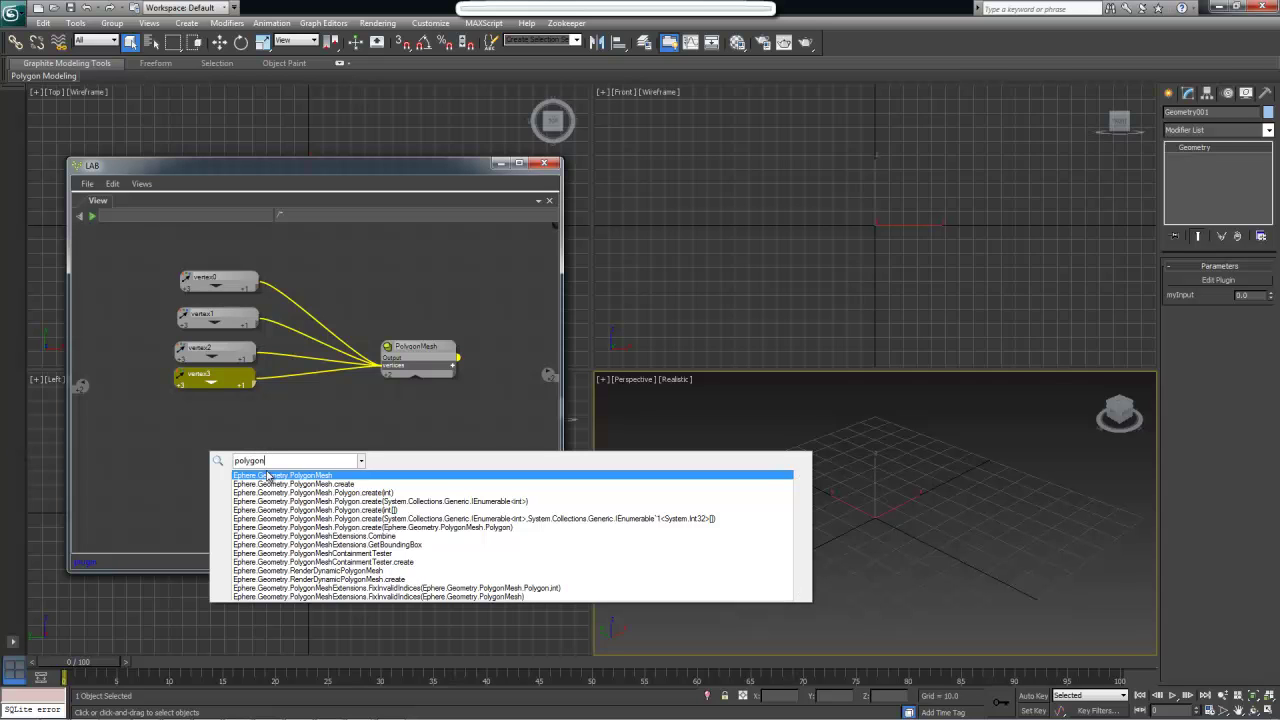
pyautogui.moveTo(266, 461); pyautogui.dragTo(236, 462)
pyautogui.click(332, 461)
pyautogui.write('.create')
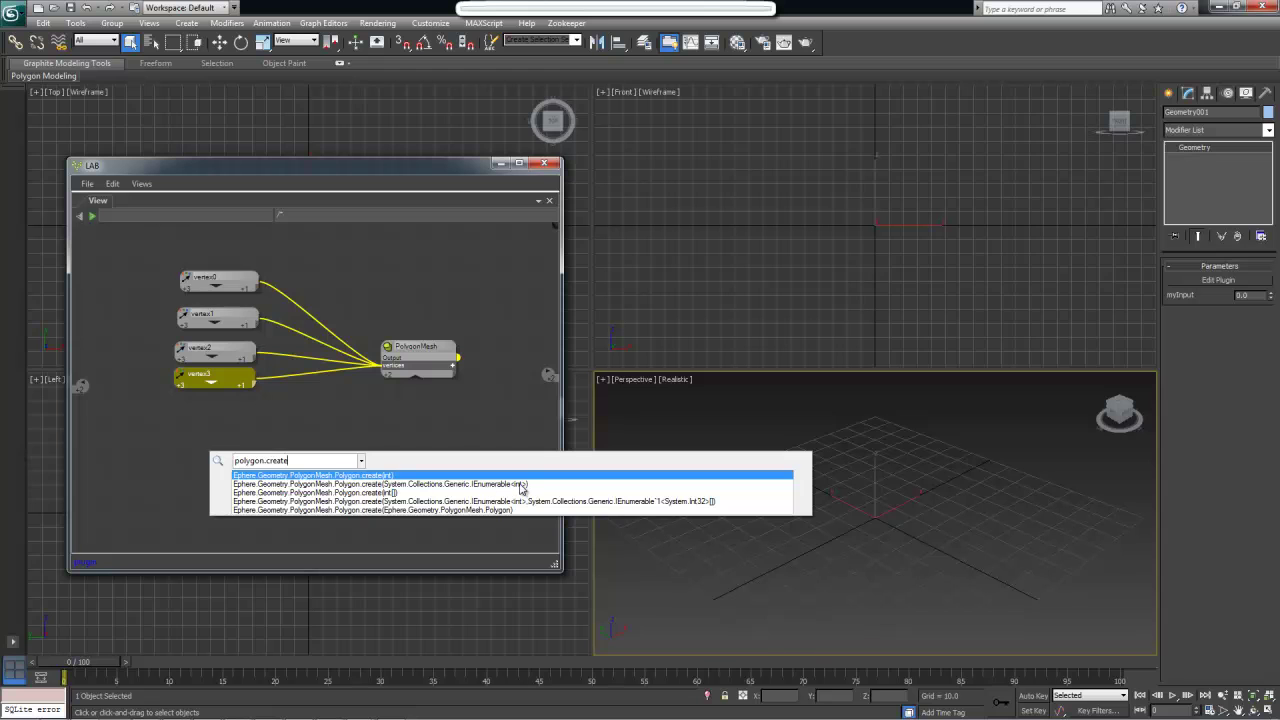
# Add the Polygon.create(IEnumerable<int>) node and wire its Output into PolygonMesh's polygons input
pyautogui.click(520, 485)
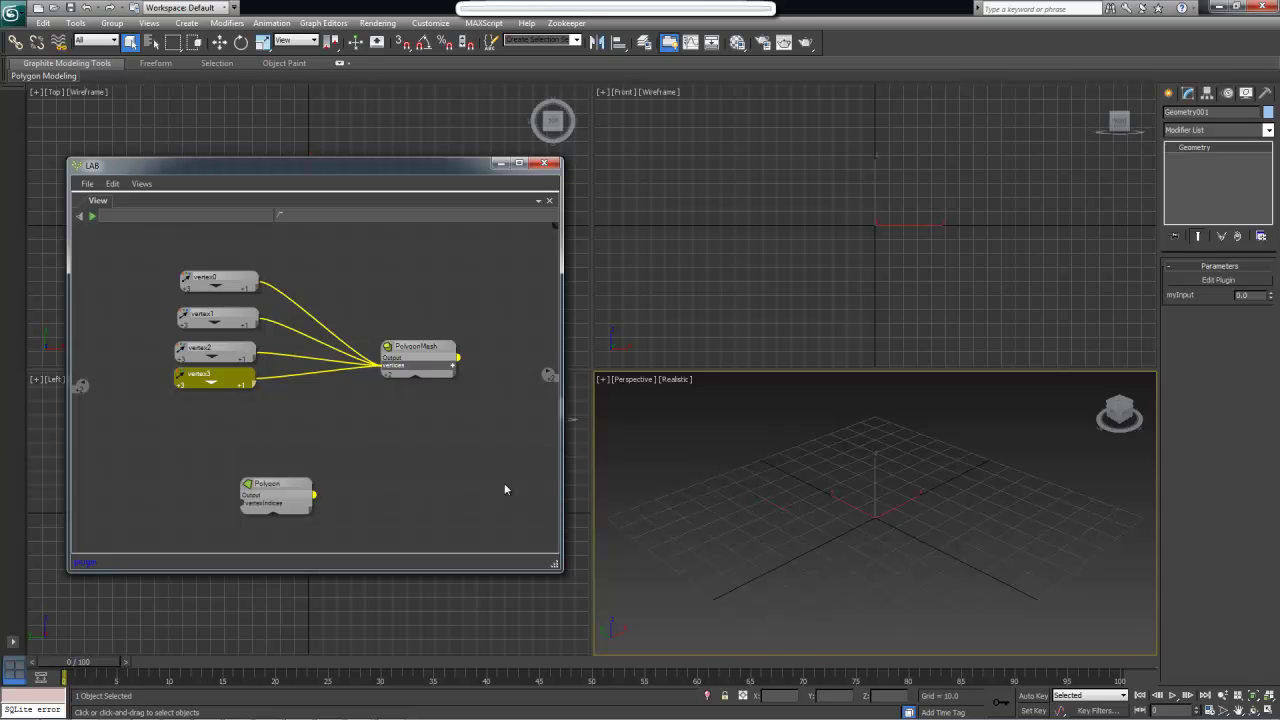
pyautogui.moveTo(304, 487); pyautogui.dragTo(297, 456)
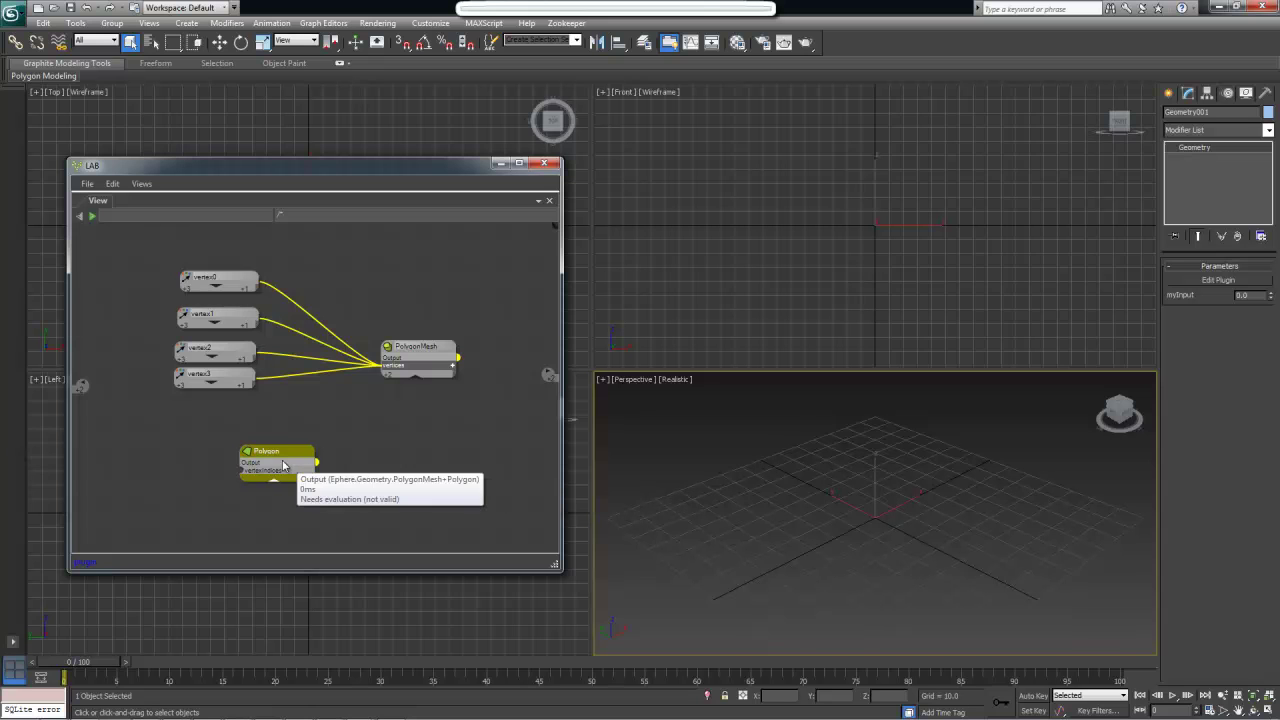
pyautogui.moveTo(316, 462); pyautogui.dragTo(399, 377)
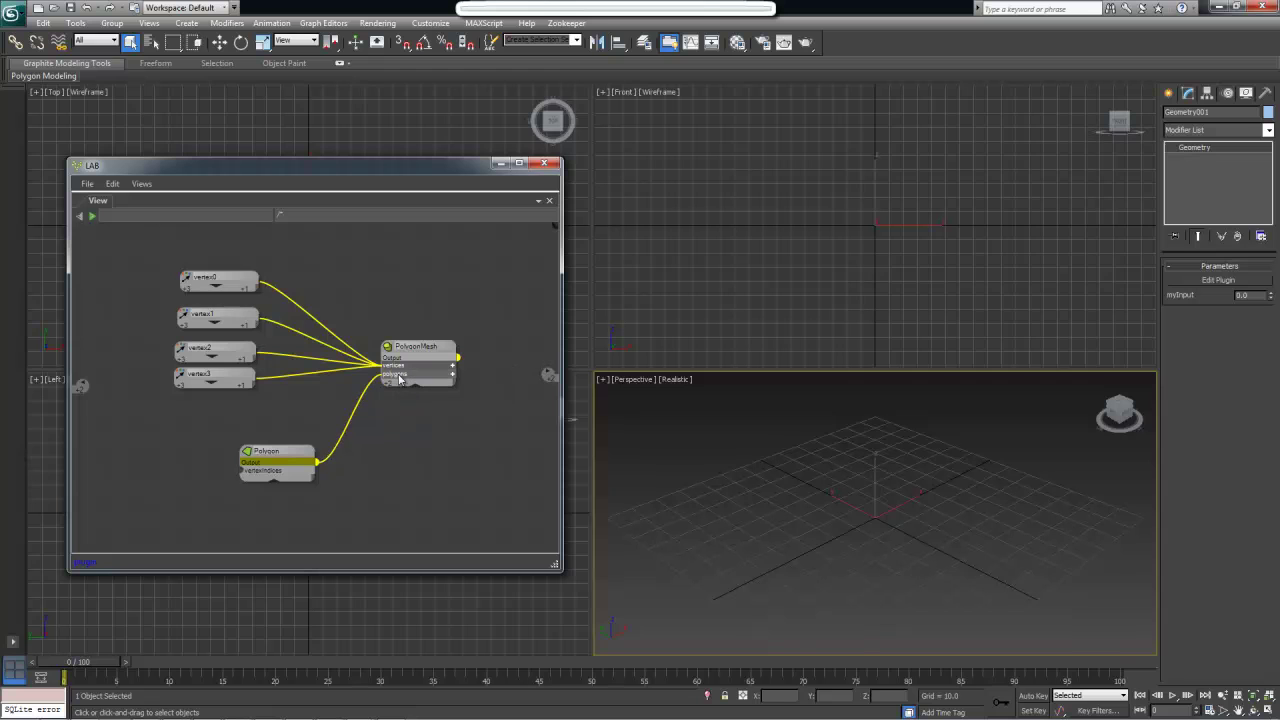
# Rearrange the Polygon and vertex nodes so Polygon sits neatly beside PolygonMesh
pyautogui.moveTo(284, 459); pyautogui.dragTo(296, 442)
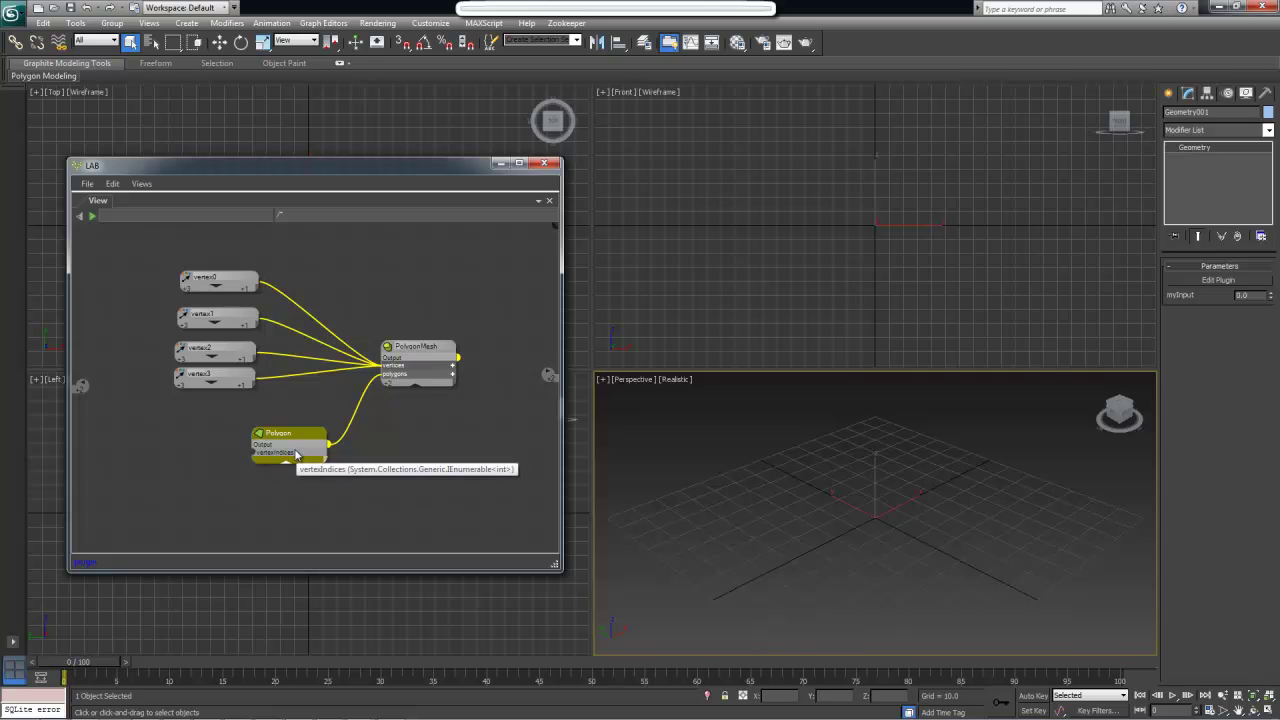
pyautogui.moveTo(298, 453); pyautogui.dragTo(325, 468)
pyautogui.moveTo(230, 506); pyautogui.dragTo(288, 459, button='middle')
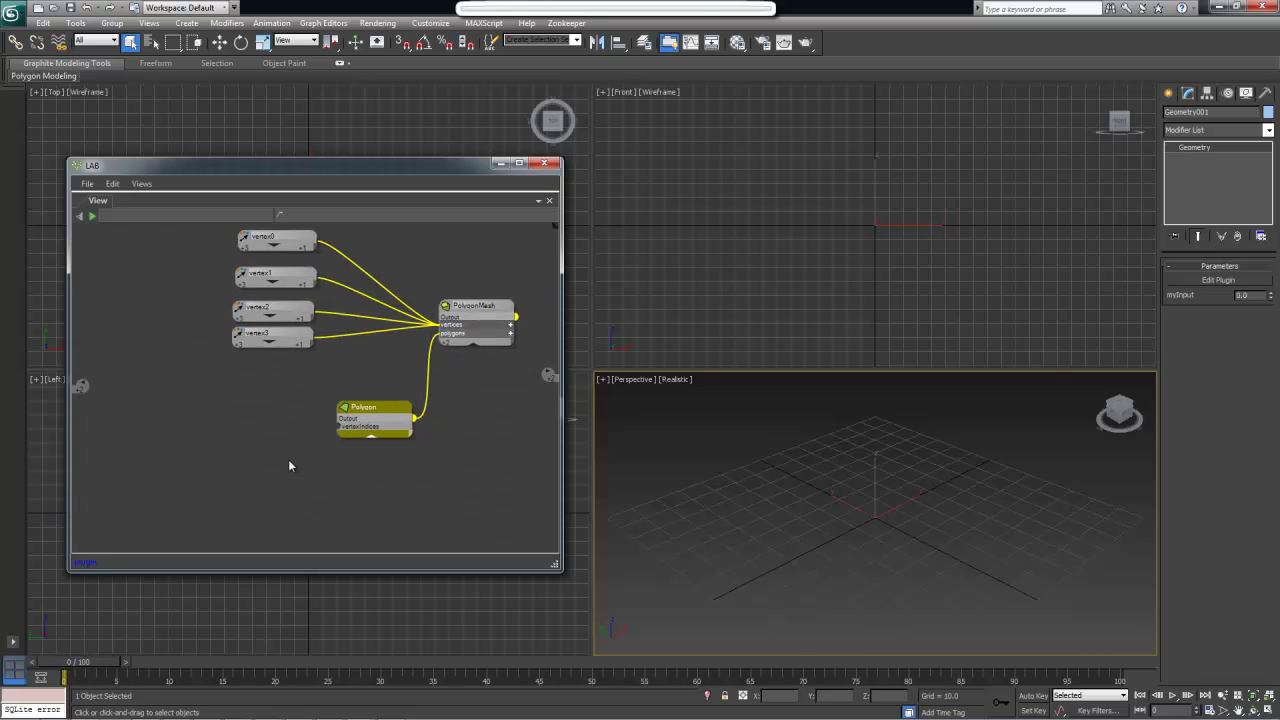
pyautogui.moveTo(217, 234); pyautogui.dragTo(314, 385)
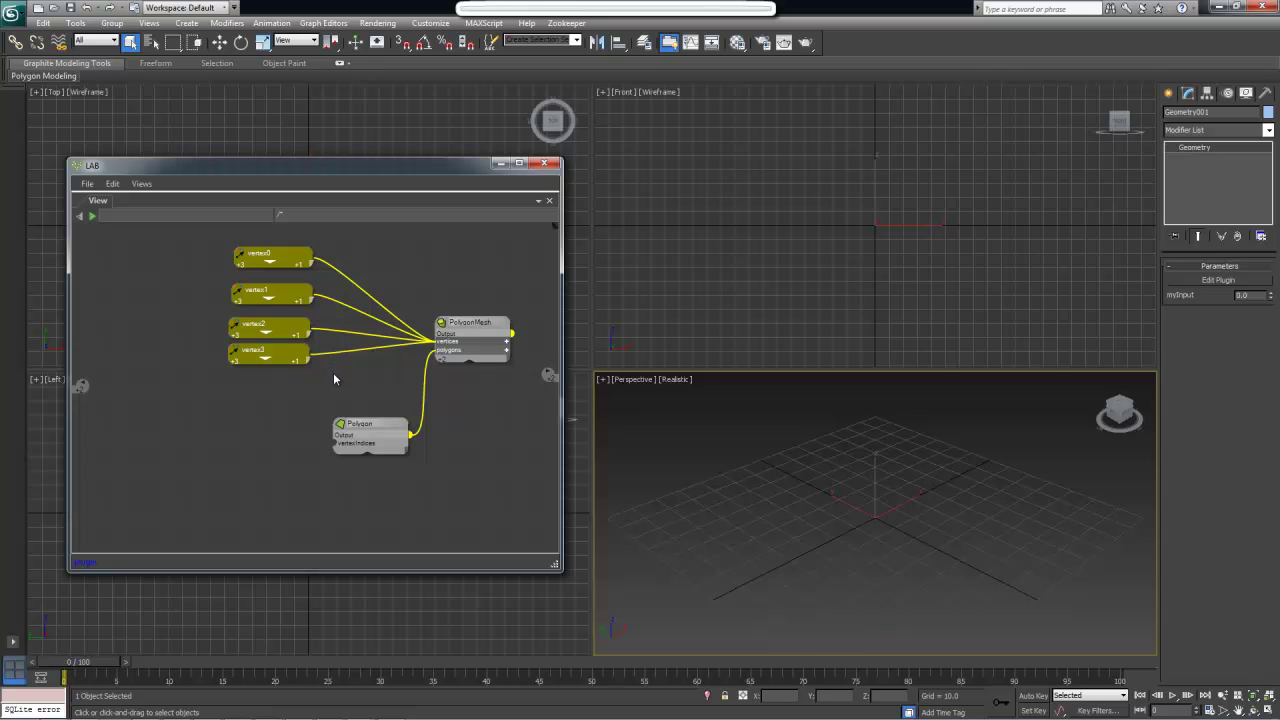
pyautogui.moveTo(353, 427)
pyautogui.mouseDown()
pyautogui.moveTo(320, 435)
pyautogui.moveTo(347, 432)
pyautogui.mouseUp()
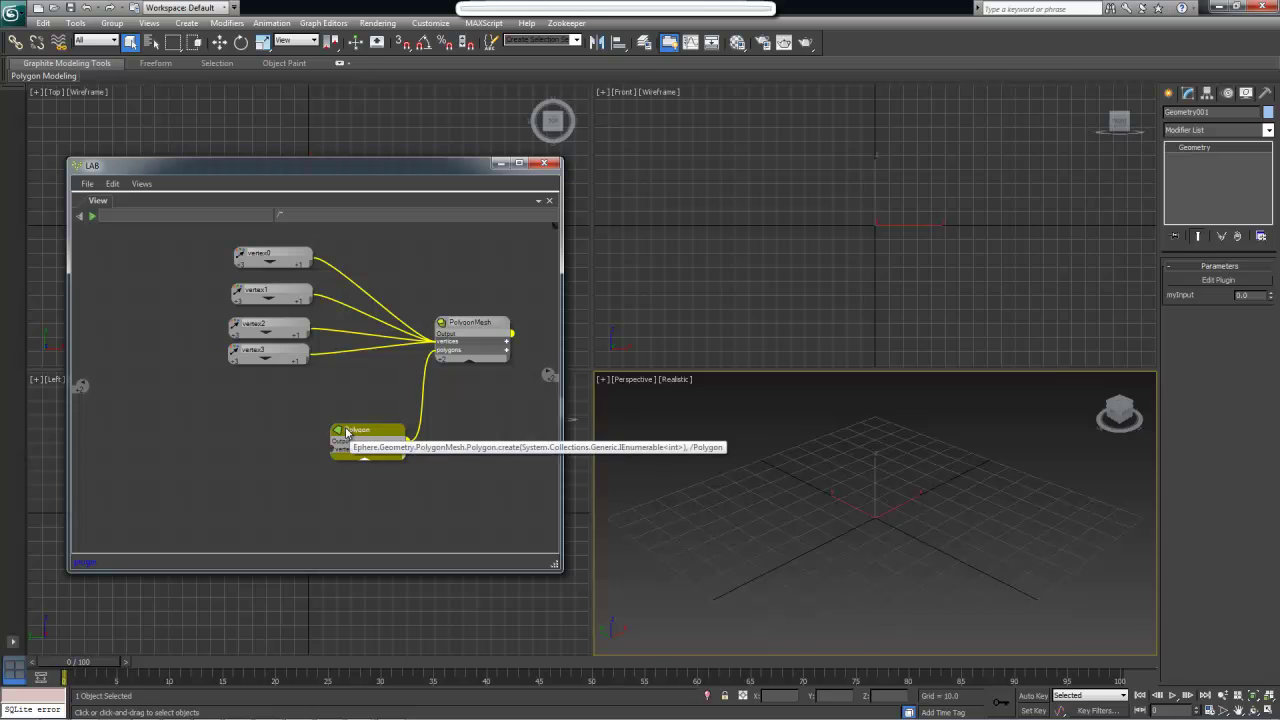
pyautogui.click(389, 392)
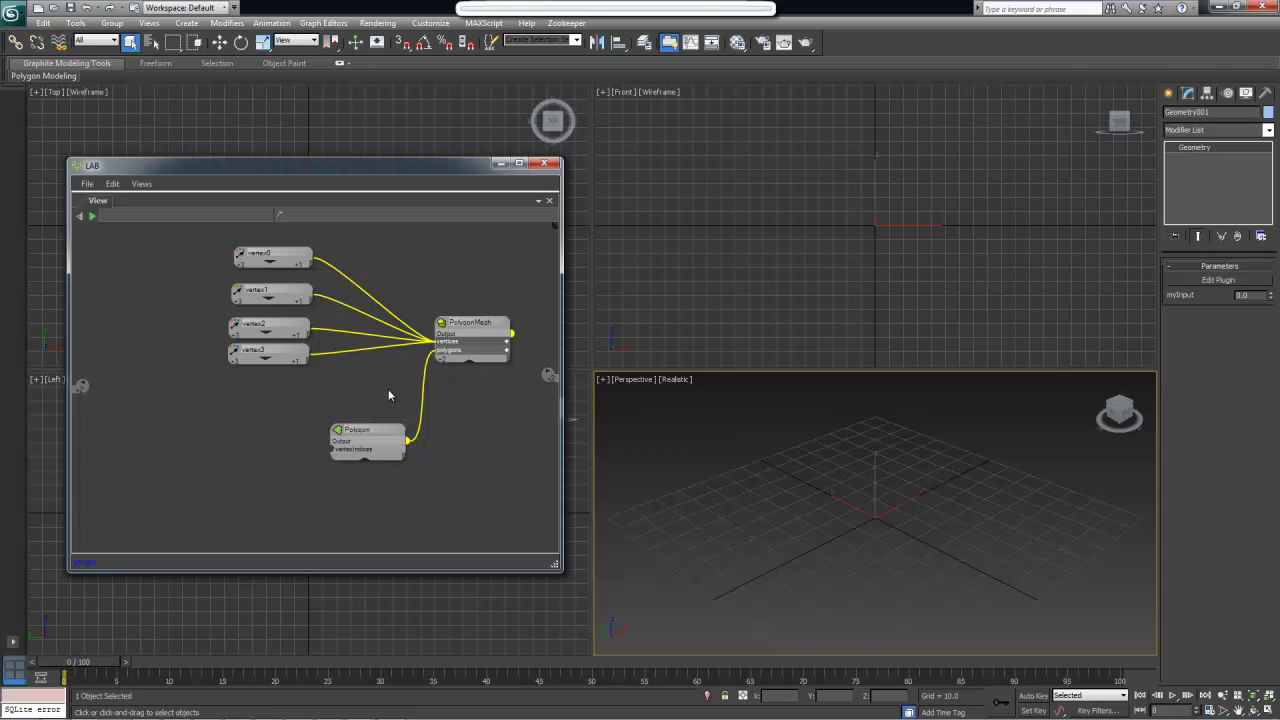
pyautogui.moveTo(294, 294); pyautogui.dragTo(292, 302)
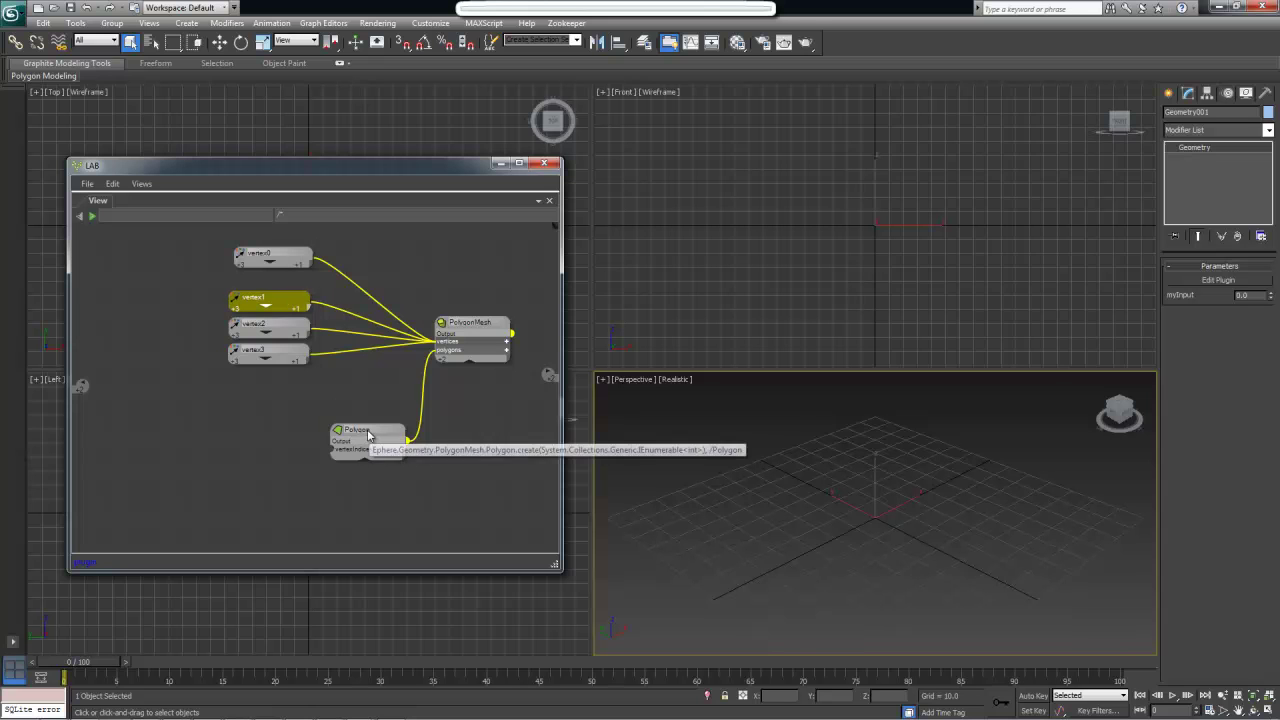
pyautogui.moveTo(283, 406); pyautogui.dragTo(427, 486)
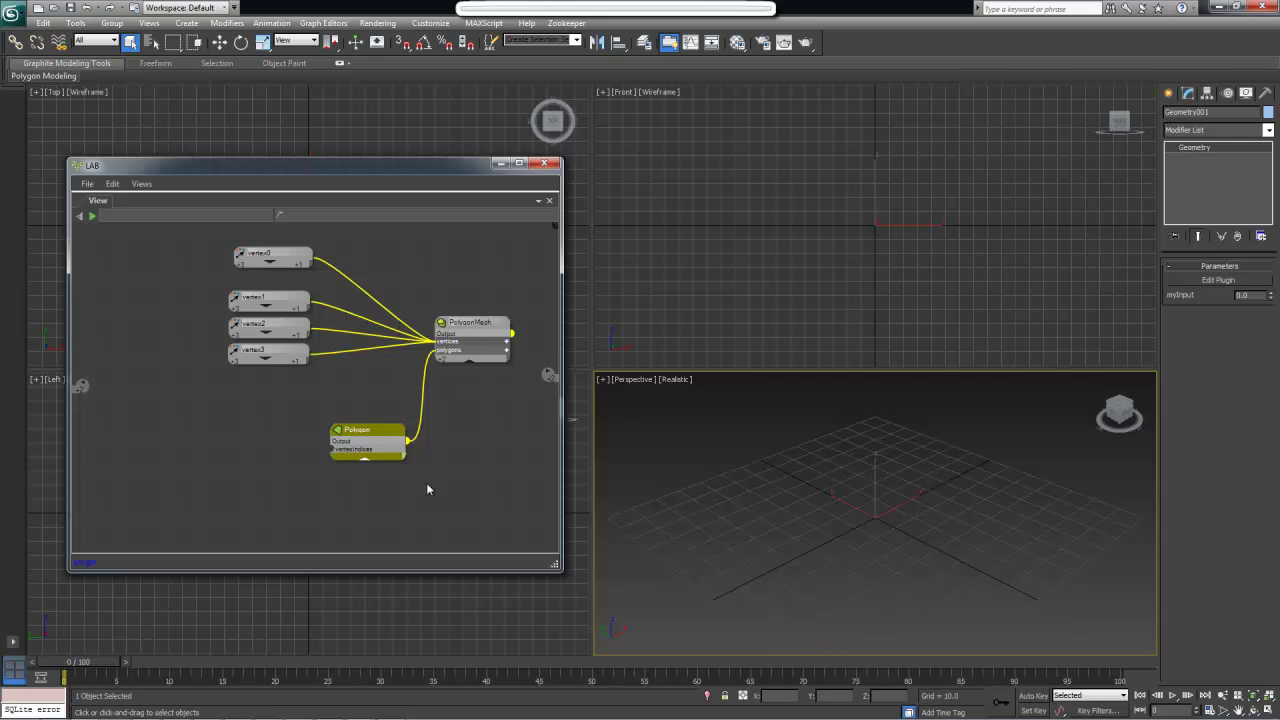
pyautogui.click(426, 485)
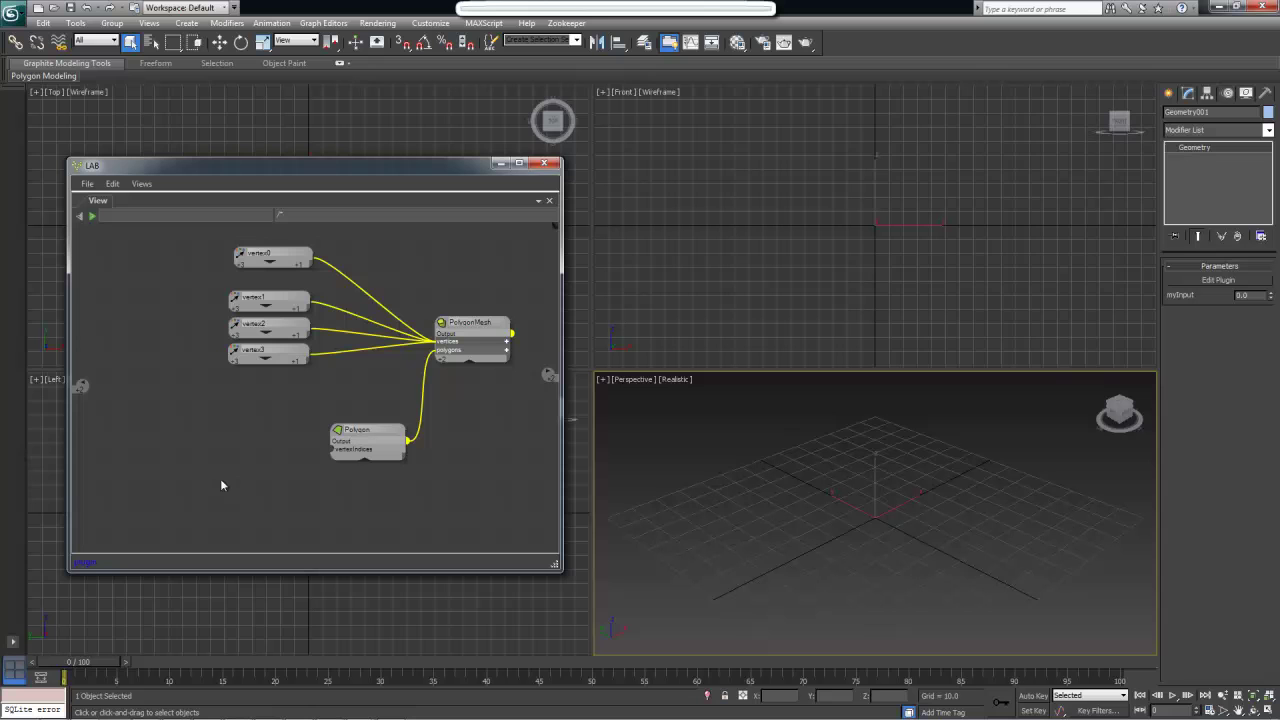
# Add an Ephere.Utilities.Operator.Constant node from a 'cons' search and place it left of Polygon
pyautogui.press('x')
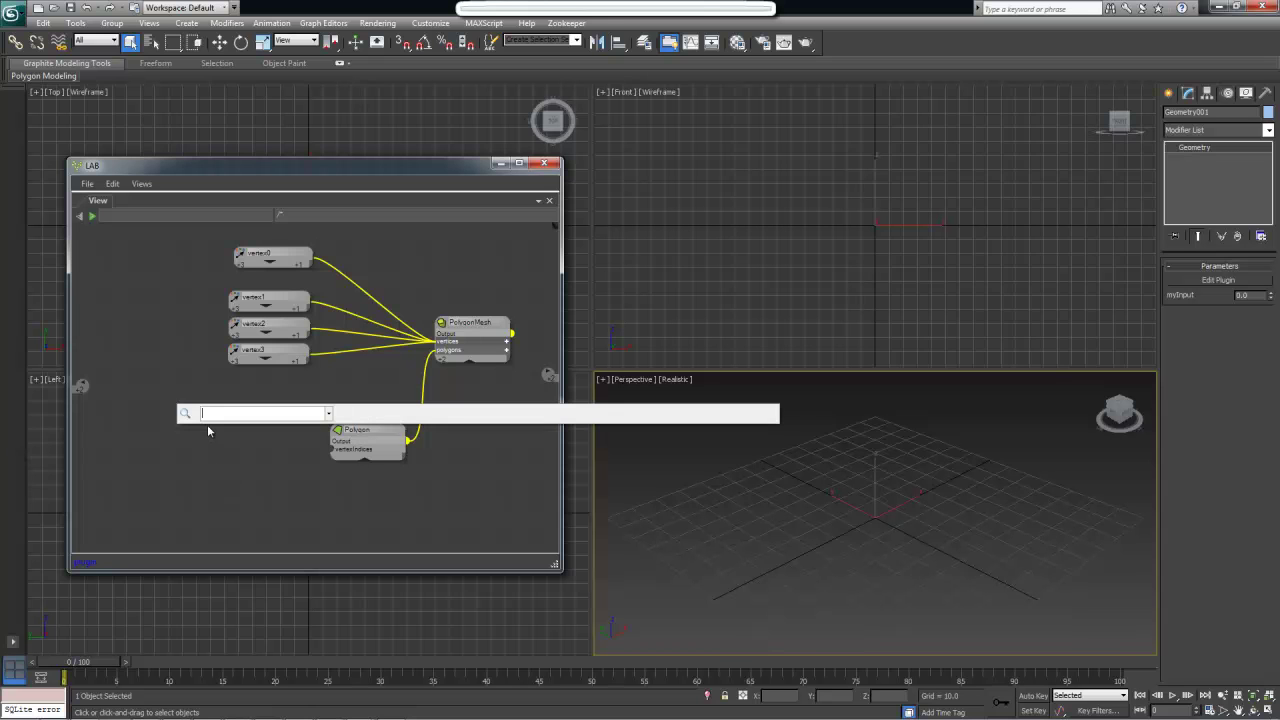
pyautogui.write('constant')
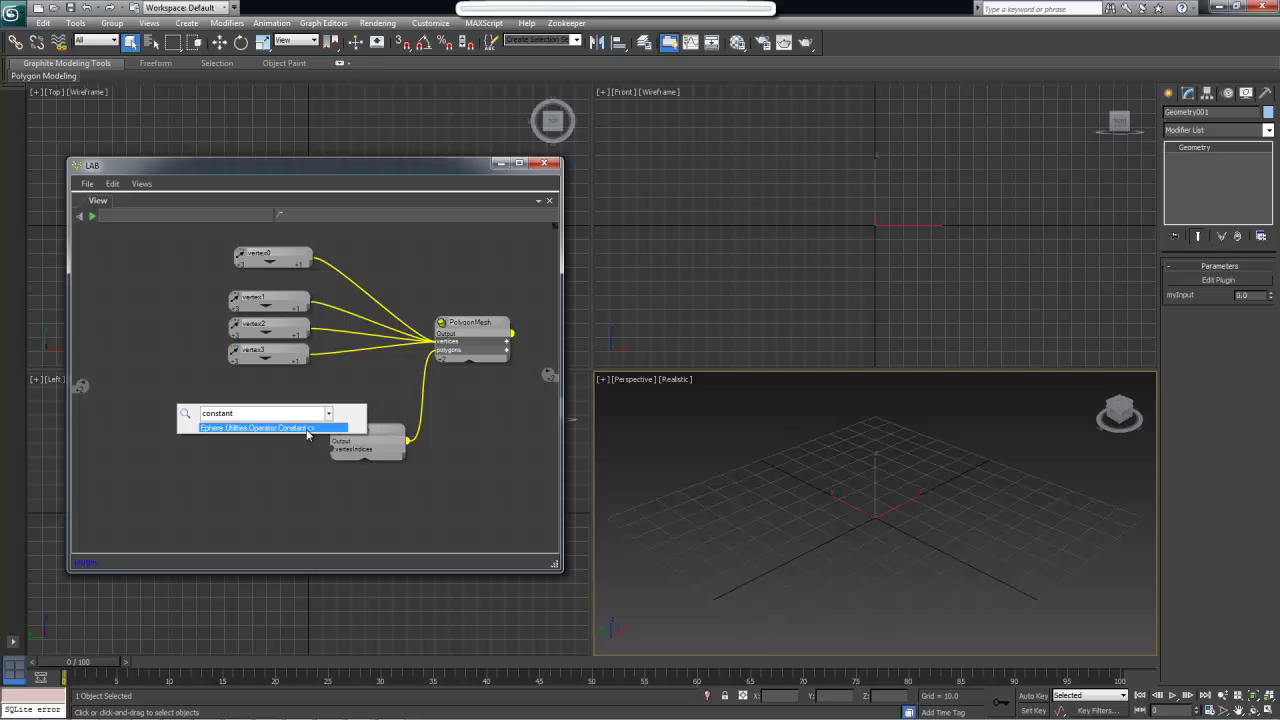
pyautogui.click(307, 428)
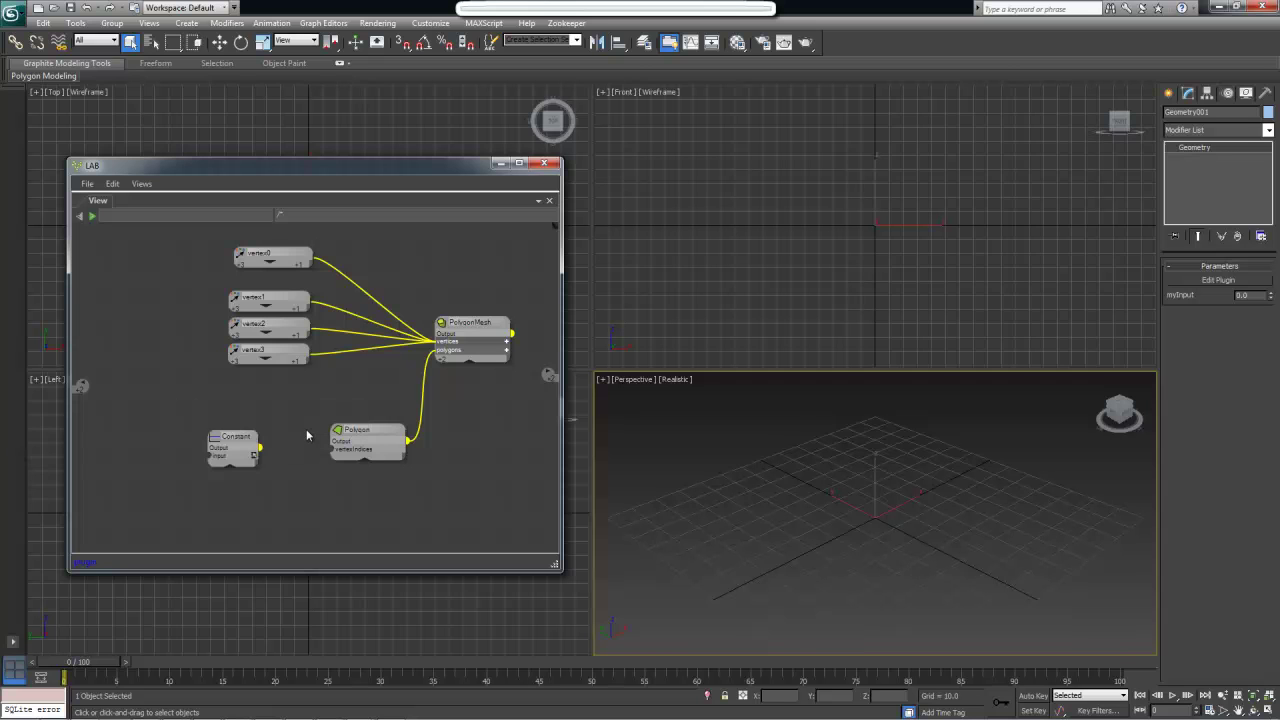
pyautogui.moveTo(250, 458)
pyautogui.mouseDown()
pyautogui.moveTo(228, 448)
pyautogui.moveTo(250, 452)
pyautogui.mouseUp()
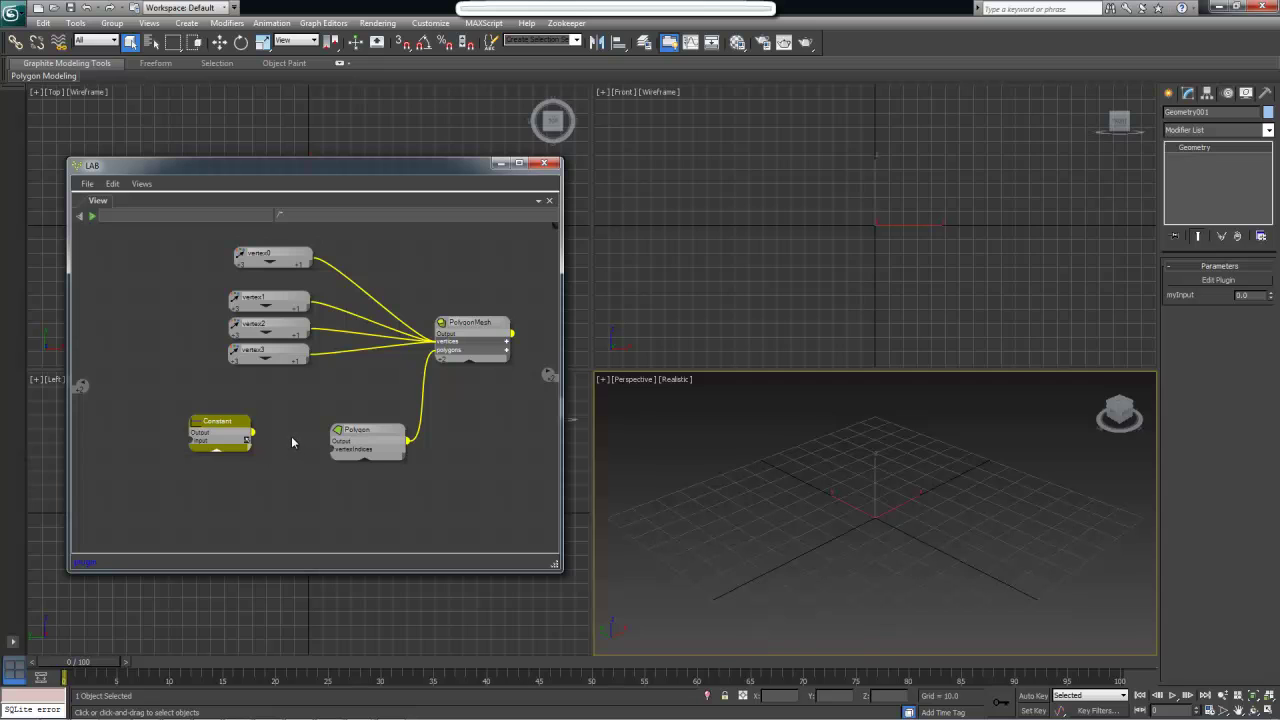
pyautogui.click(292, 440)
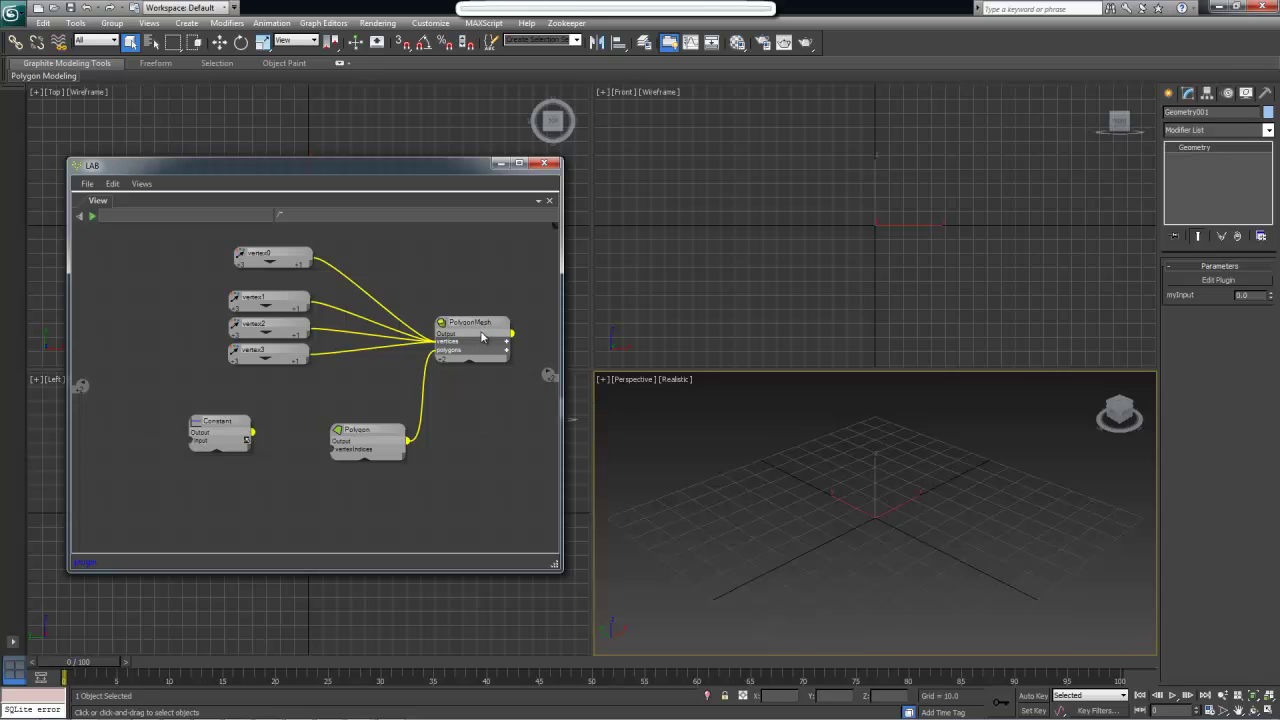
# Drag a wire from PolygonMesh's output toward the graph output and expand vertex3's x, y, z values
pyautogui.moveTo(510, 333); pyautogui.dragTo(545, 335)
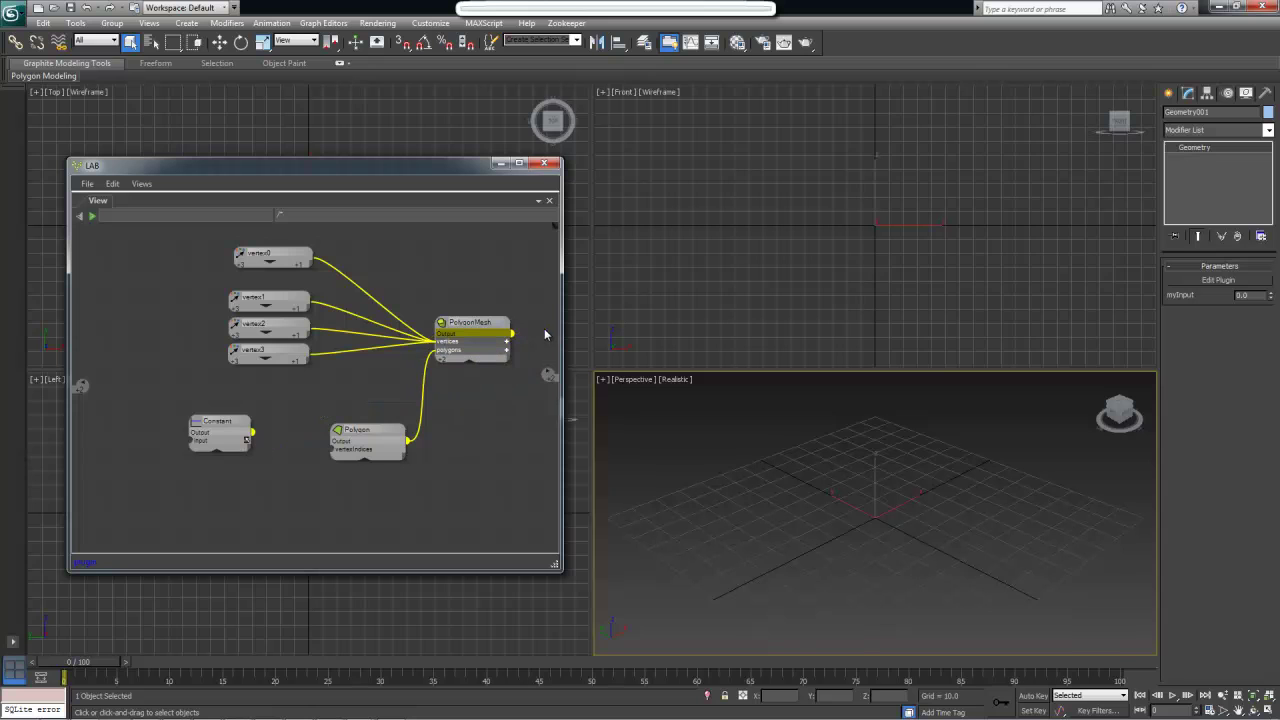
pyautogui.click(270, 362)
pyautogui.click(268, 361)
pyautogui.moveTo(310, 360); pyautogui.dragTo(263, 401)
# Make the Constant node an int and rename it vertex0Index
pyautogui.click(247, 441)
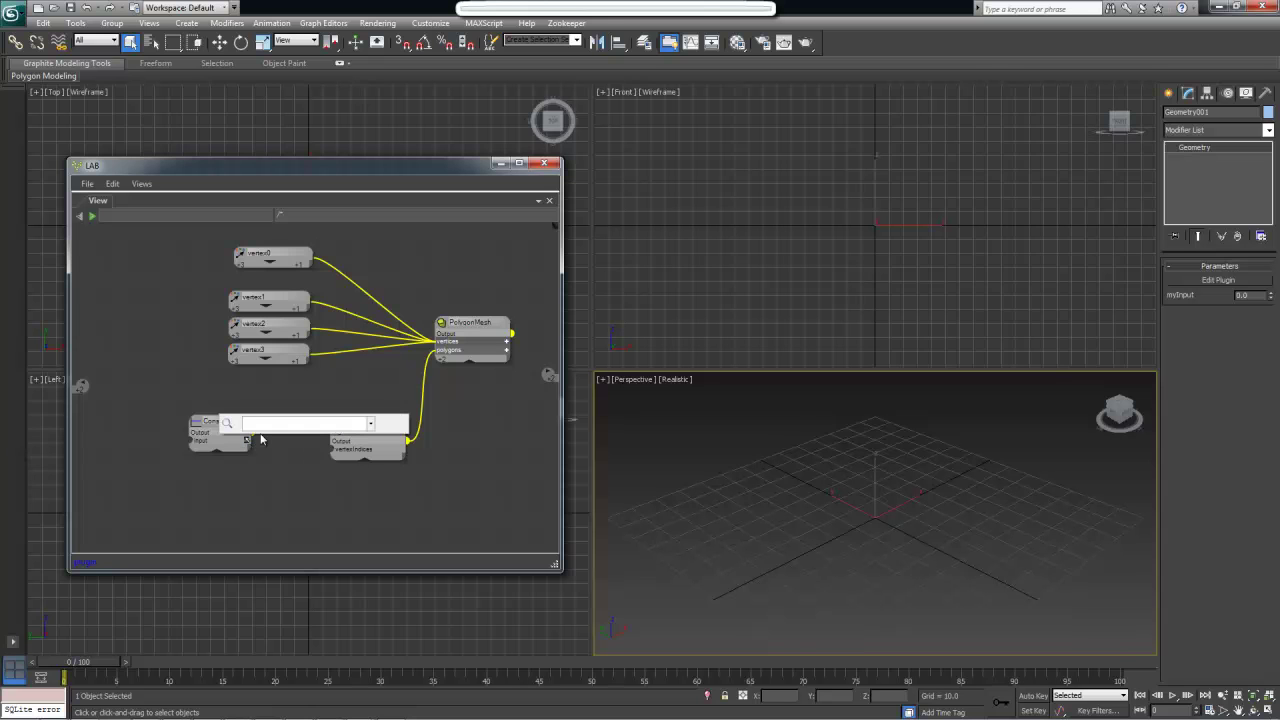
pyautogui.write('int')
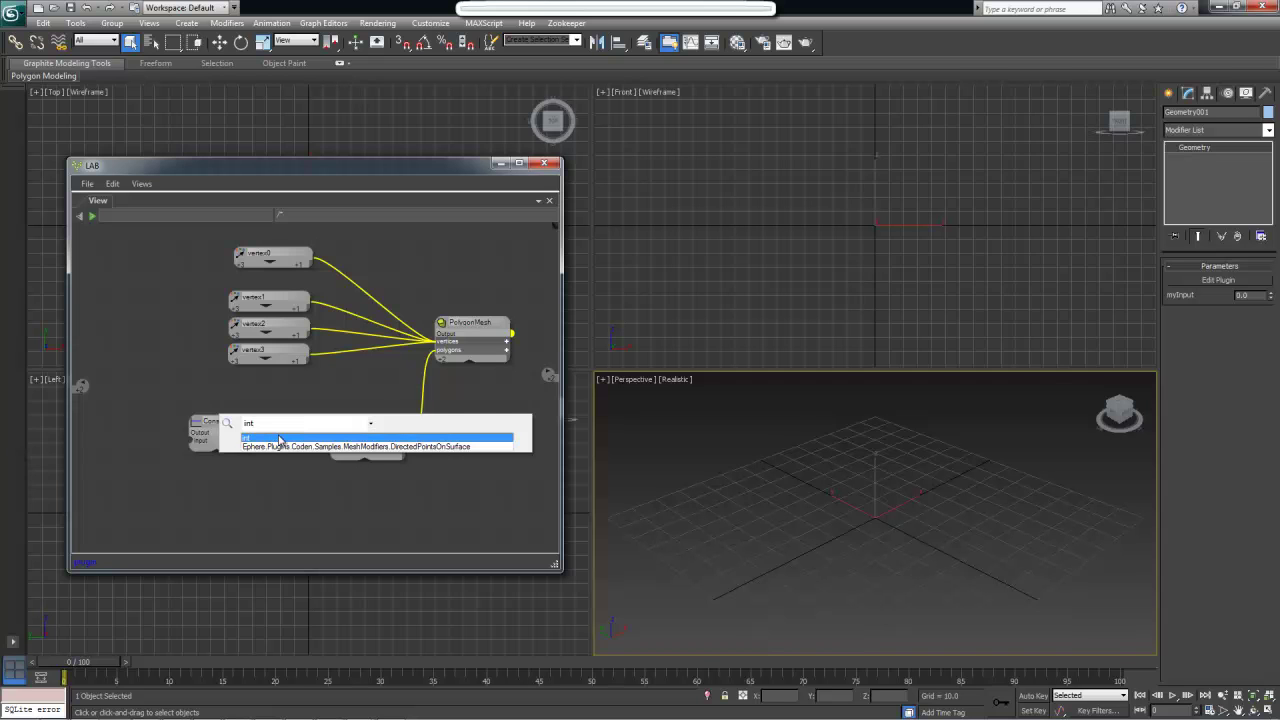
pyautogui.click(279, 438)
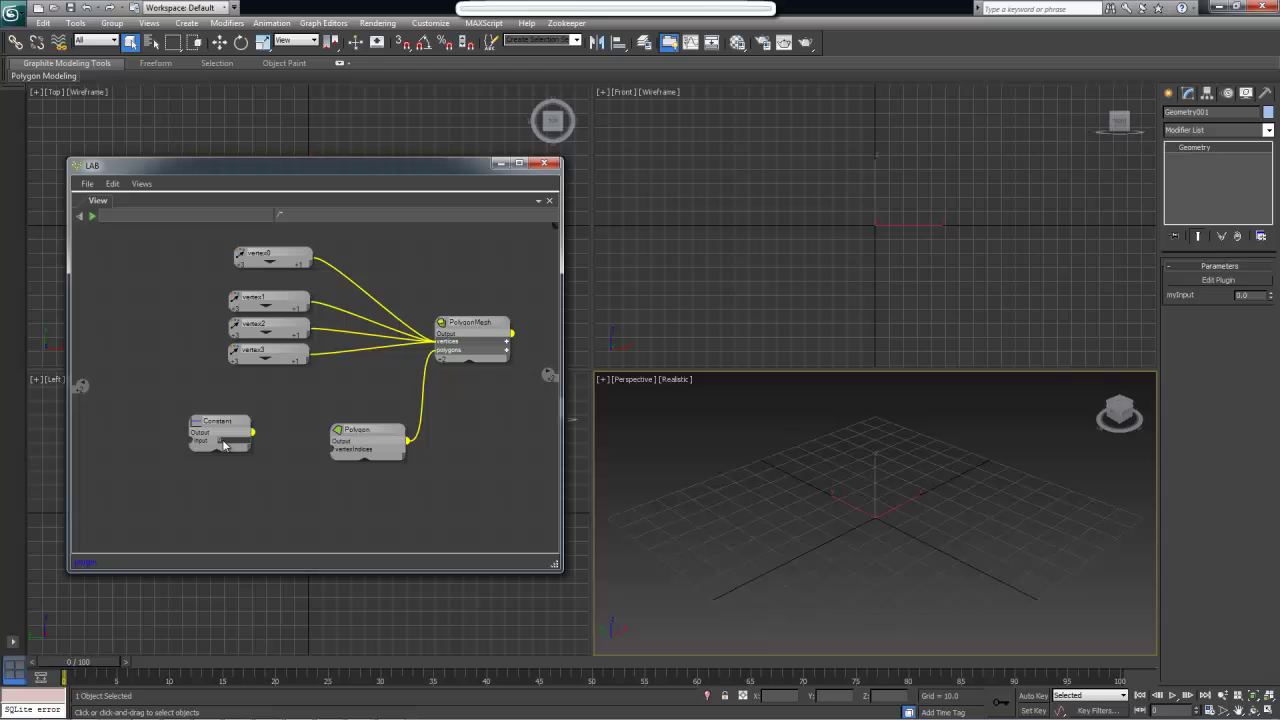
pyautogui.click(230, 436)
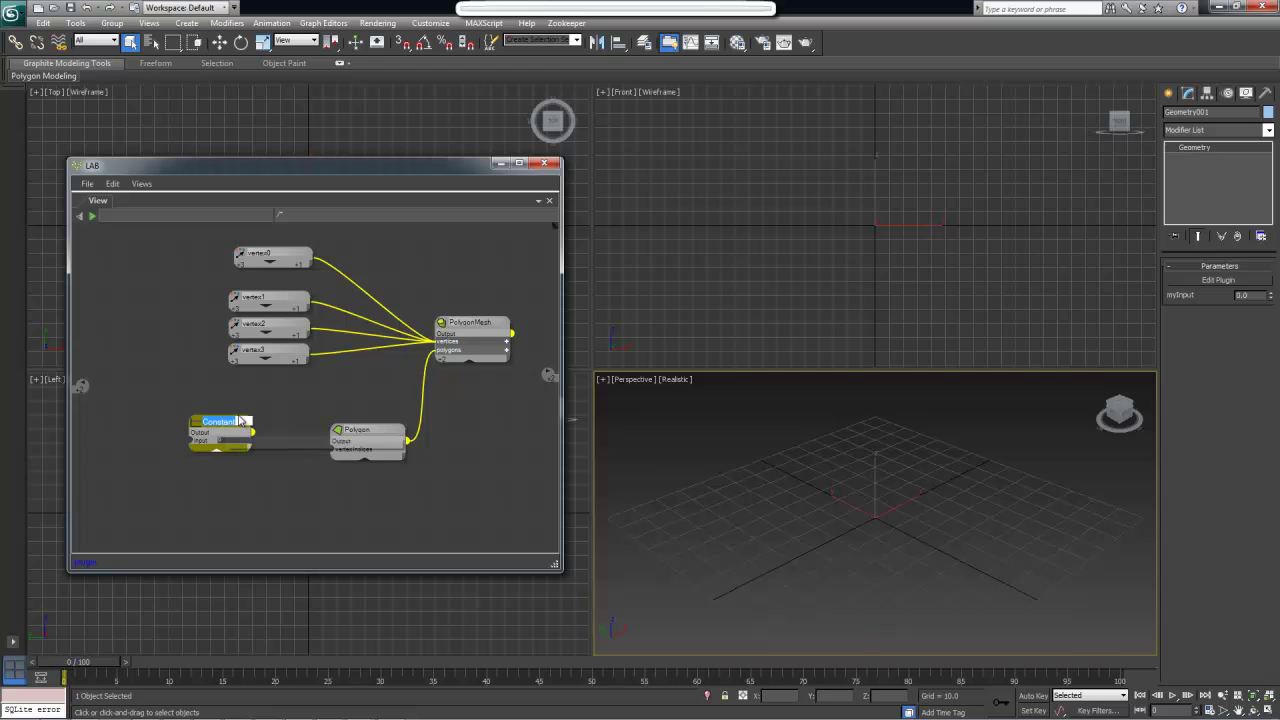
pyautogui.doubleClick(238, 421)
pyautogui.write('vertex')
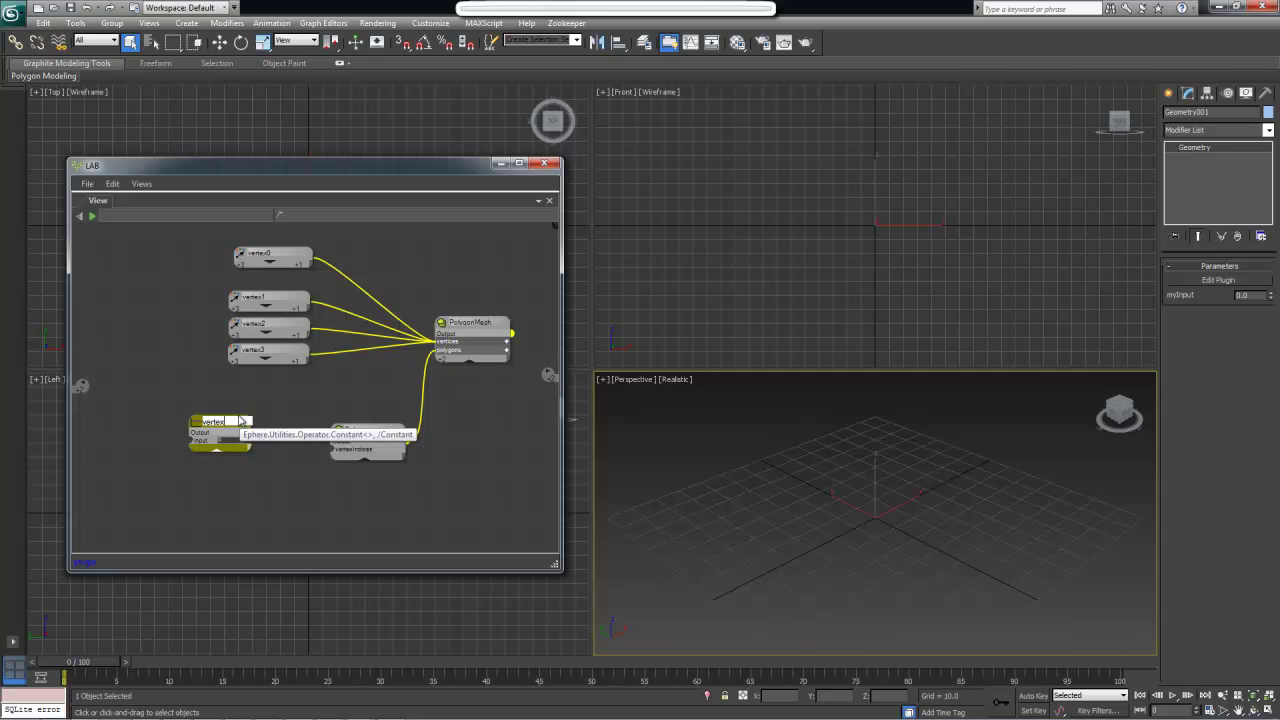
pyautogui.write('0Index')
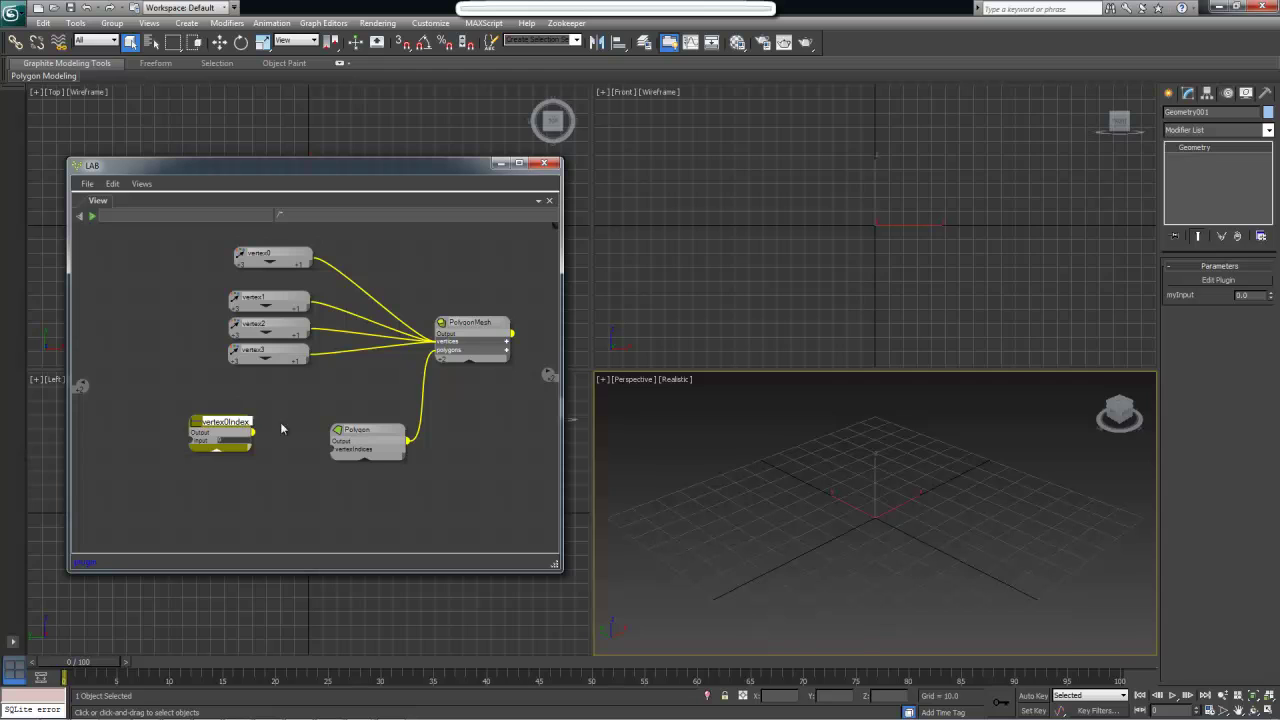
pyautogui.click(259, 453)
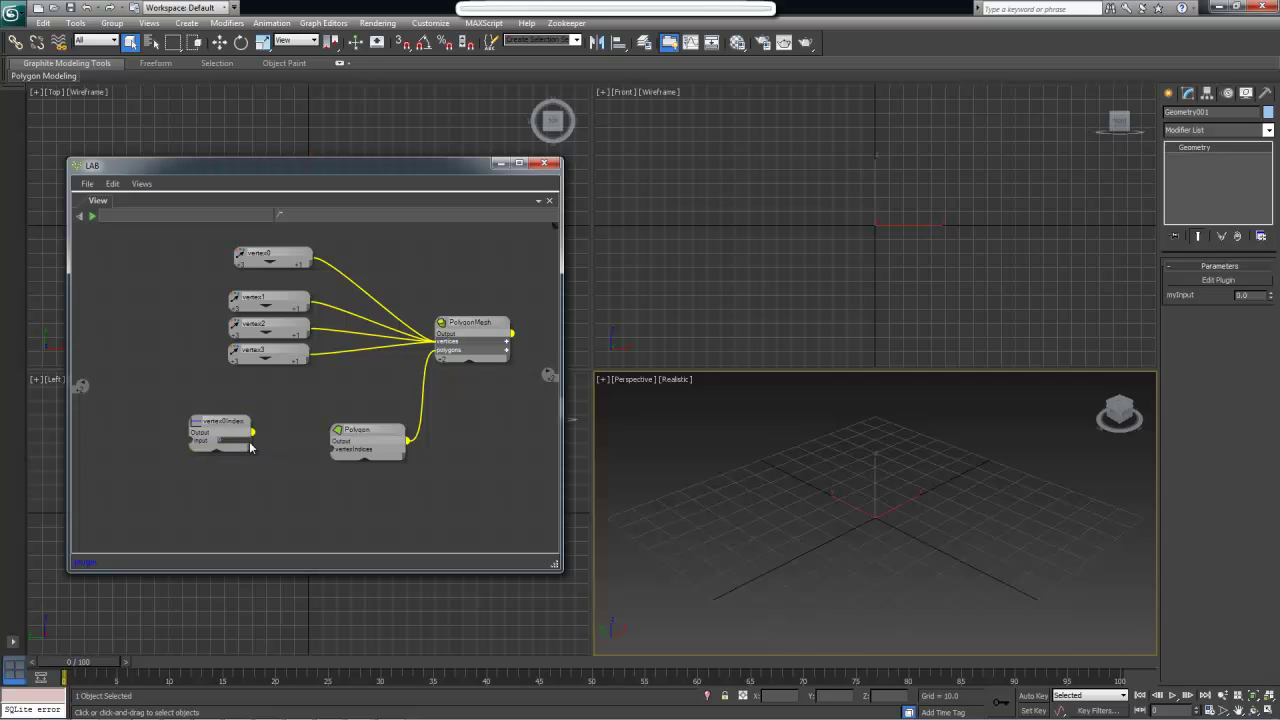
# Copy vertex0Index and paste three duplicates stacked below it
pyautogui.moveTo(233, 430); pyautogui.dragTo(205, 408)
pyautogui.hotkey('ctrl', 'c')
pyautogui.hotkey('ctrl', 'v')
pyautogui.moveTo(202, 472); pyautogui.dragTo(210, 452)
pyautogui.hotkey('ctrl', 'v')
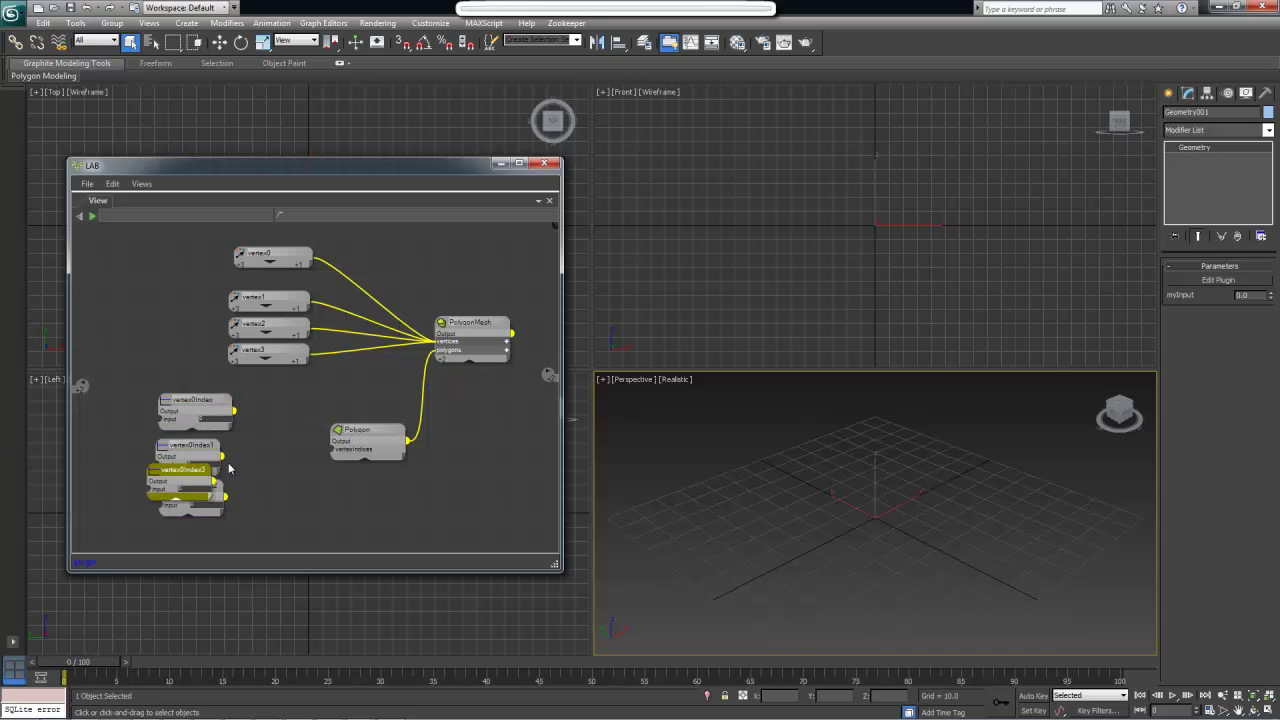
pyautogui.hotkey('ctrl', 'v')
pyautogui.scroll(-1, 269, 540)
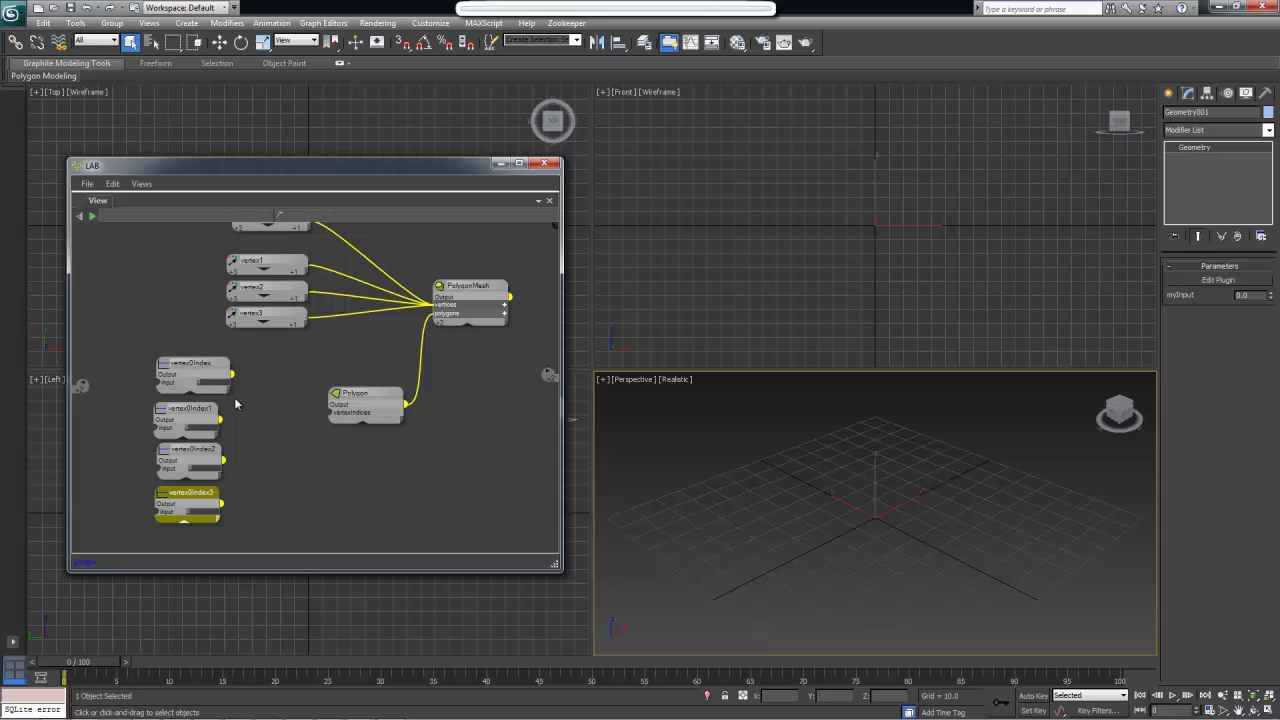
# Adjust the copies' input values and rename the first copy vertex1Index
pyautogui.click(190, 428)
pyautogui.click(203, 515)
pyautogui.click(188, 418)
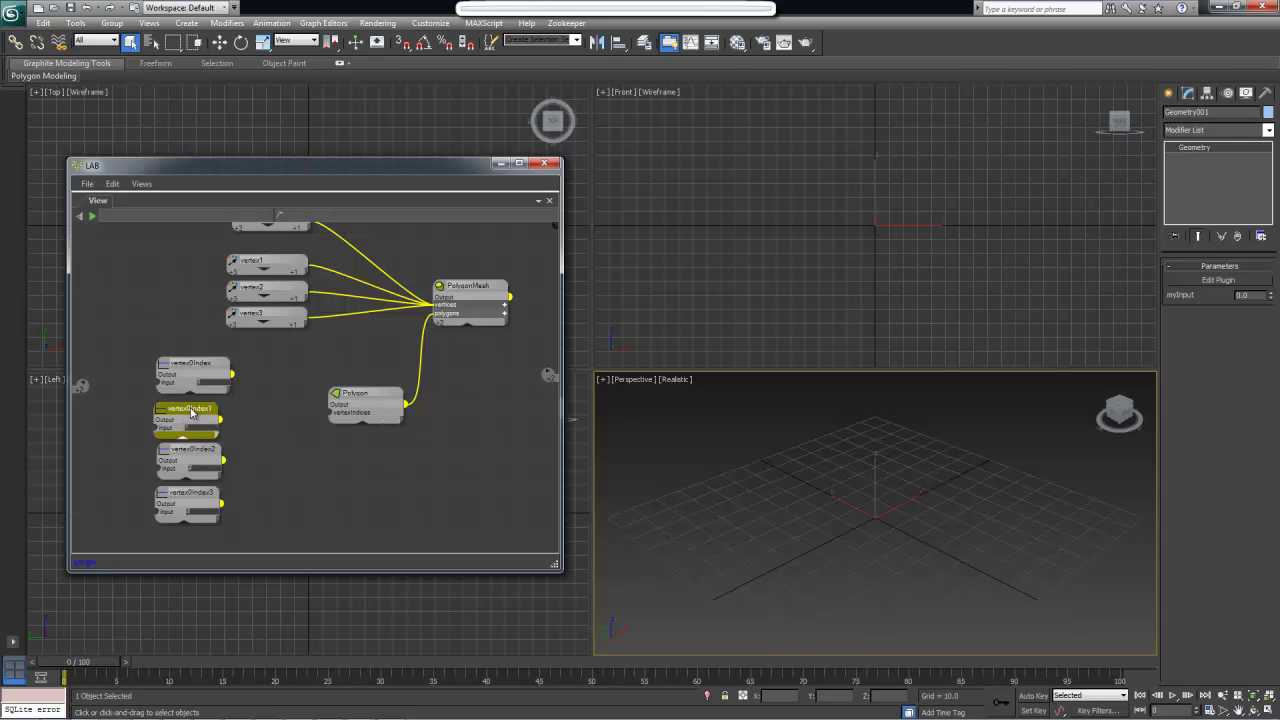
pyautogui.doubleClick(189, 409)
pyautogui.press('BackSpace')
pyautogui.write('1')
pyautogui.click(316, 435)
# Rename the remaining copies vertex2Index and vertex3Index
pyautogui.click(212, 450)
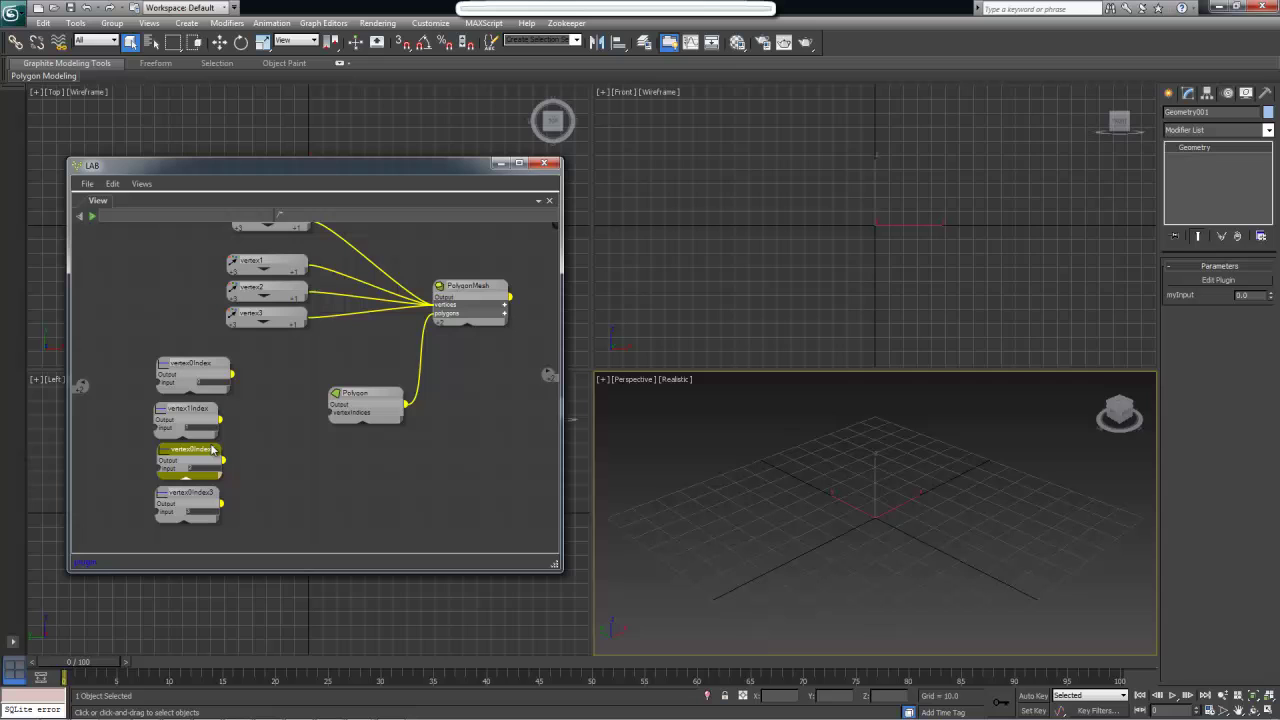
pyautogui.doubleClick(212, 450)
pyautogui.click(239, 438)
pyautogui.click(205, 494)
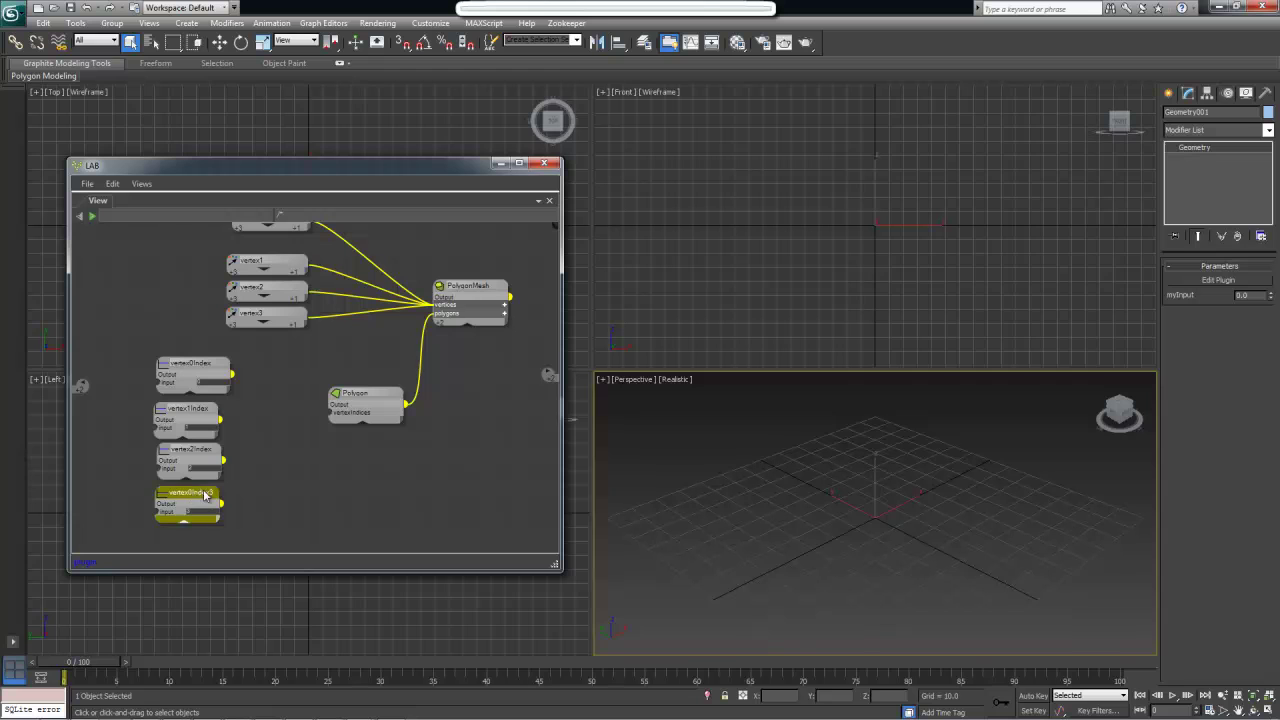
pyautogui.doubleClick(205, 494)
pyautogui.press('BackSpace')
pyautogui.write('3')
pyautogui.press('BackSpace')
pyautogui.click(285, 483)
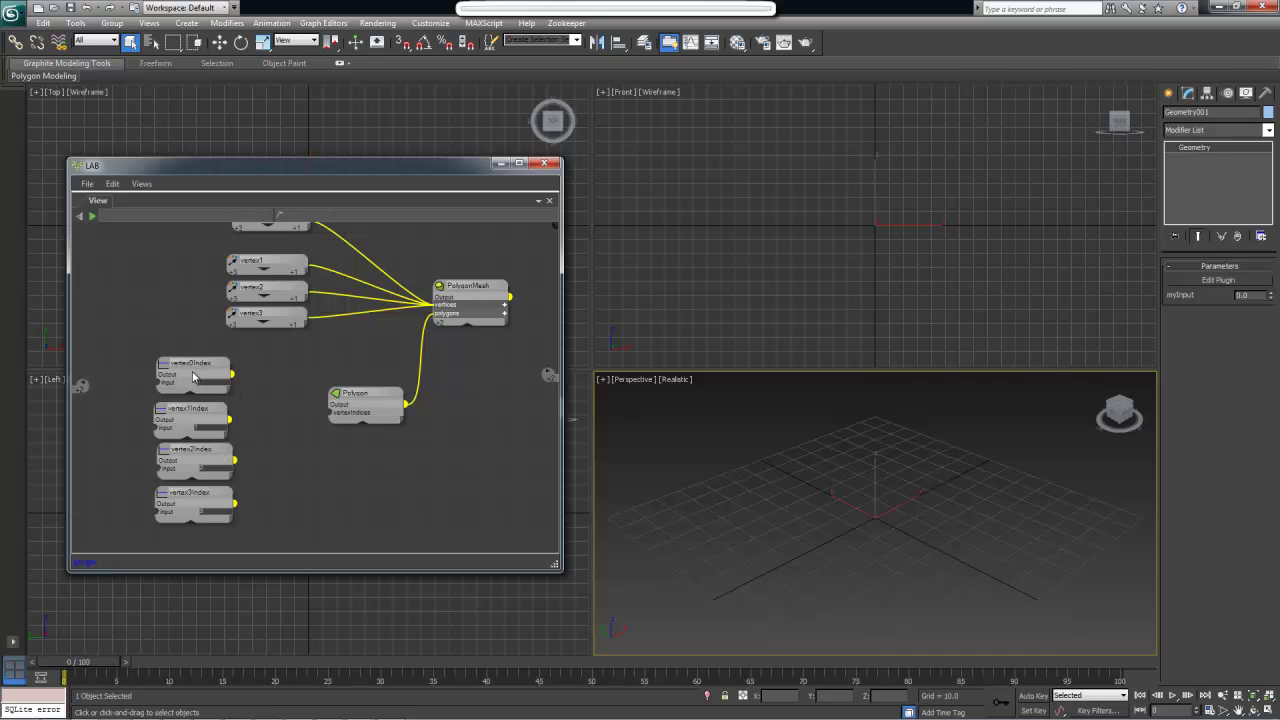
# Wire vertex0Index through vertex3Index into Polygon's vertexIndices and drag PolygonMesh's output toward myOutput
pyautogui.moveTo(200, 375); pyautogui.dragTo(348, 418)
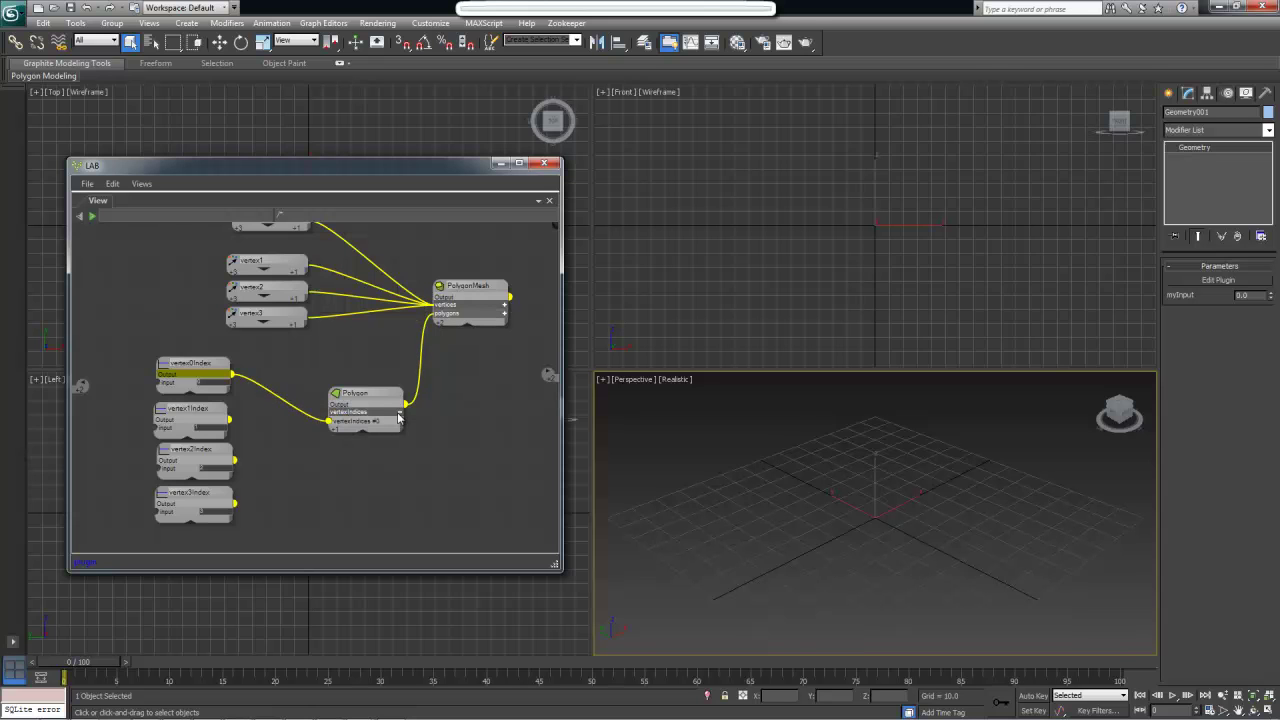
pyautogui.moveTo(206, 422); pyautogui.dragTo(410, 420)
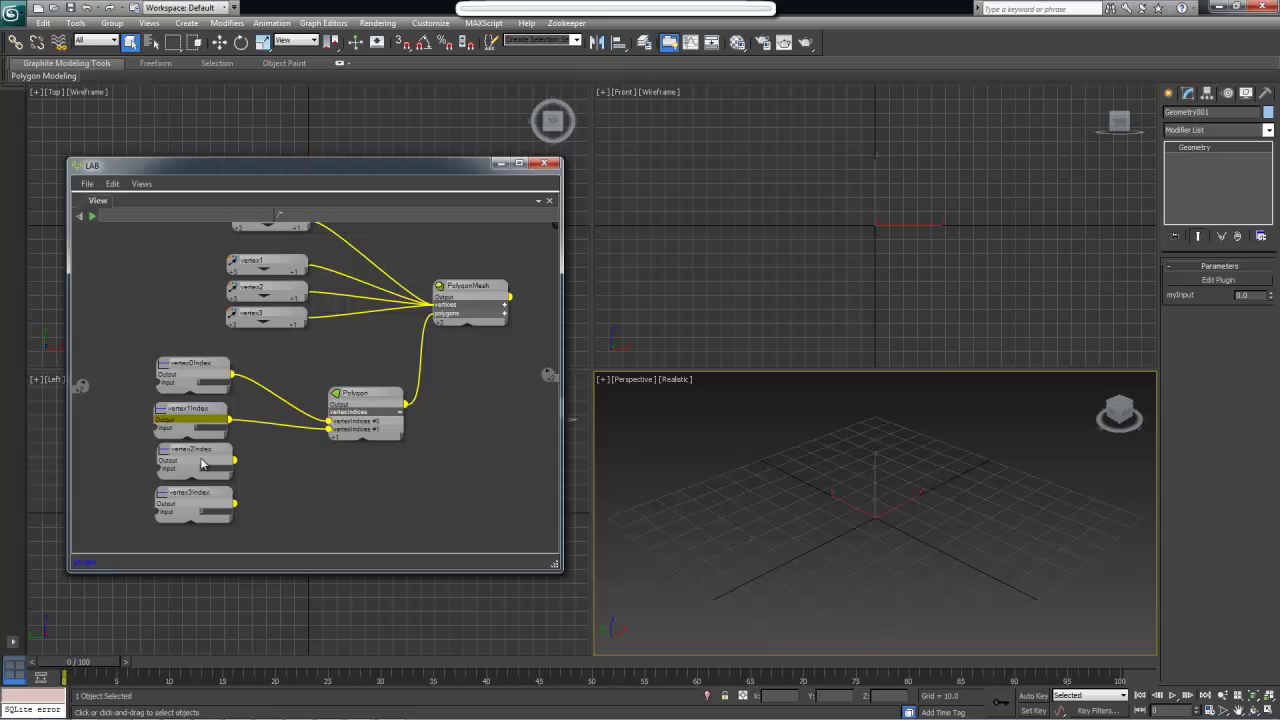
pyautogui.moveTo(201, 463); pyautogui.dragTo(343, 437)
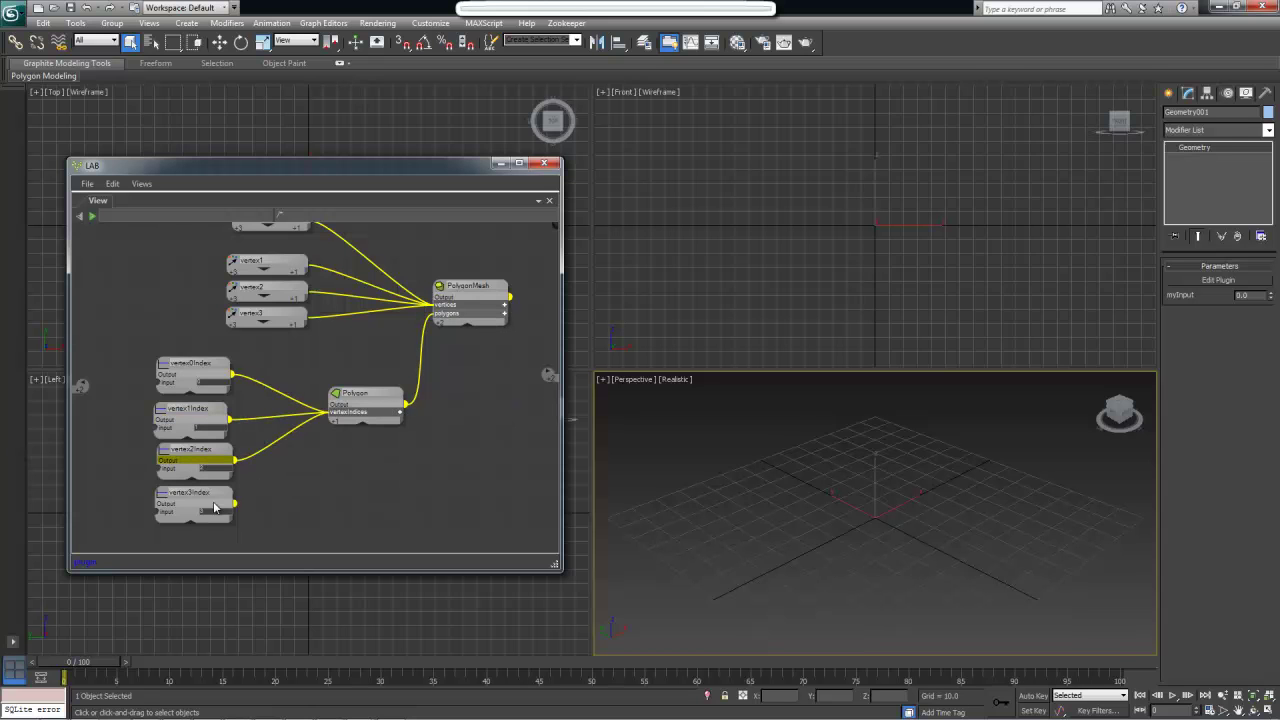
pyautogui.moveTo(213, 508); pyautogui.dragTo(364, 419)
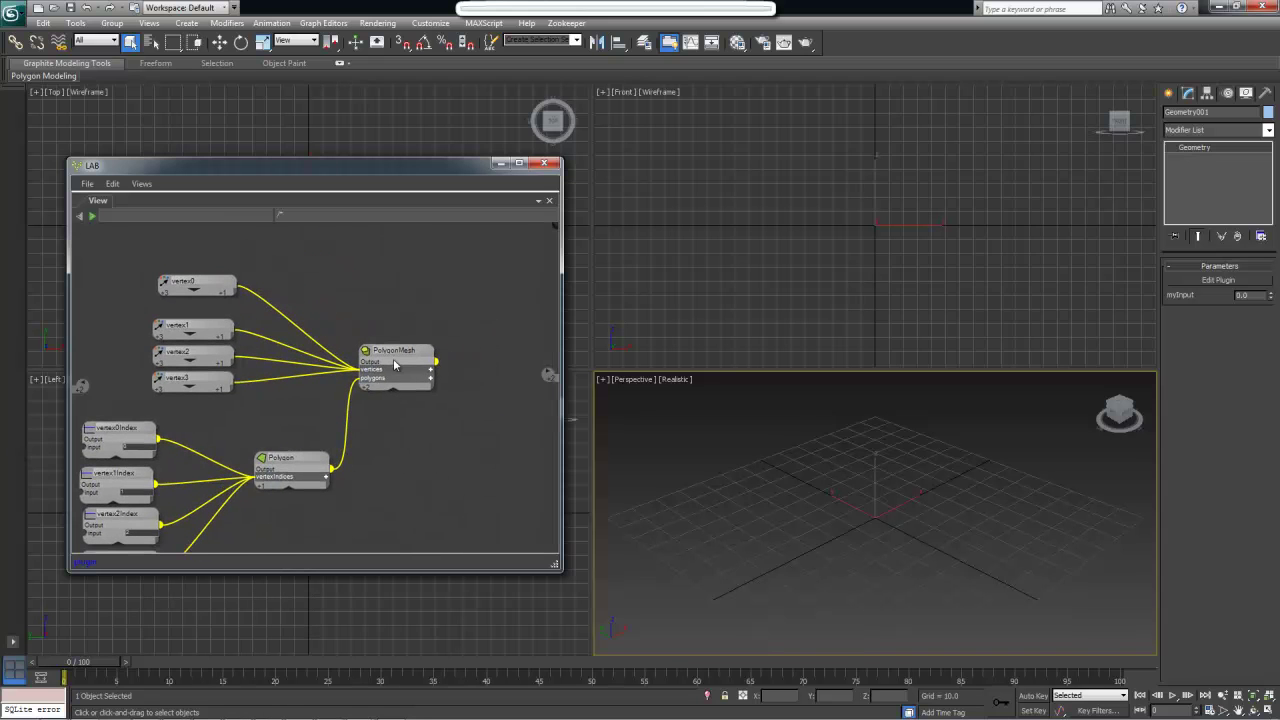
pyautogui.moveTo(383, 368)
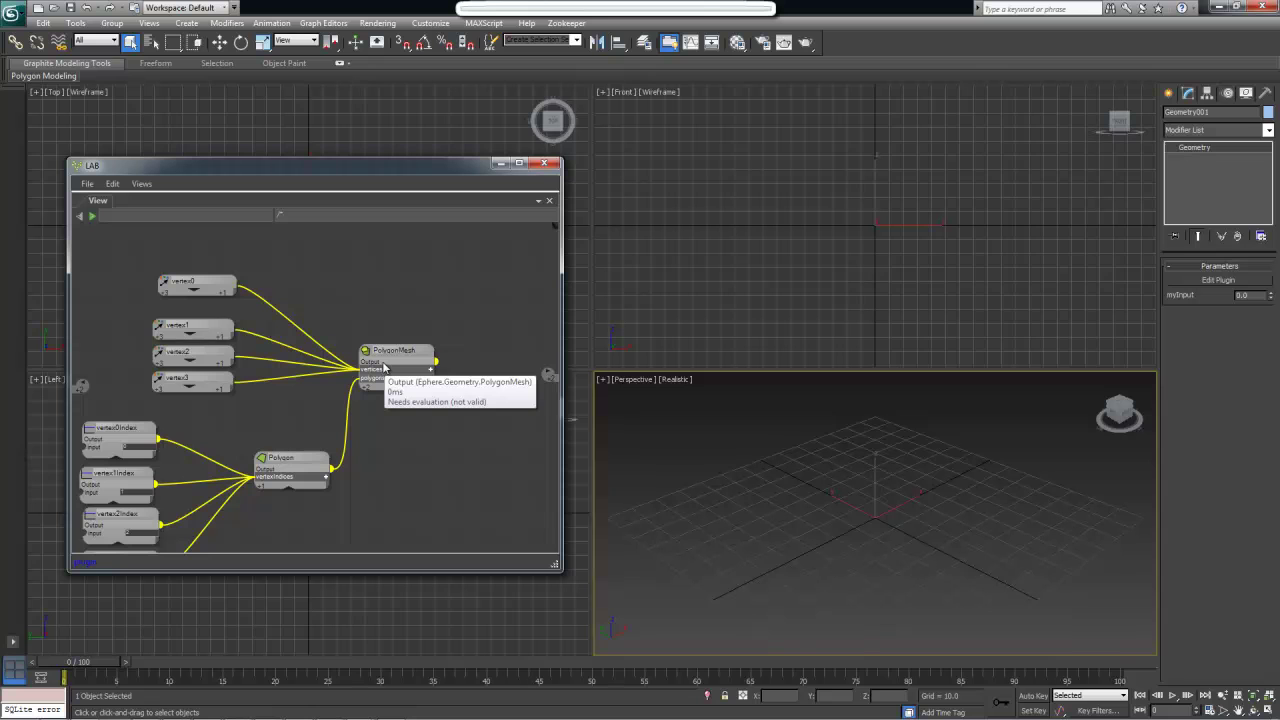
pyautogui.moveTo(383, 368); pyautogui.dragTo(524, 383)
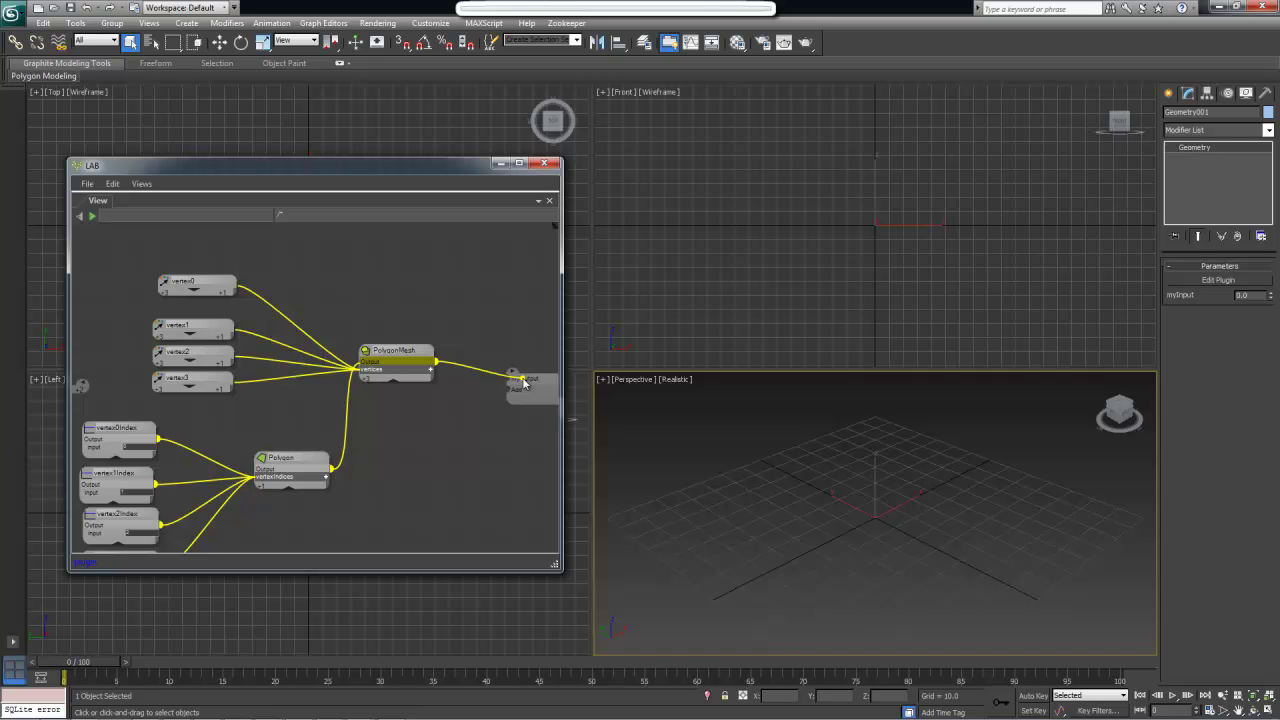
# Connect PolygonMesh's Output to myOutput so the plane appears, adjusting the views
pyautogui.moveTo(524, 383); pyautogui.dragTo(526, 384)
pyautogui.moveTo(526, 384); pyautogui.dragTo(526, 384)
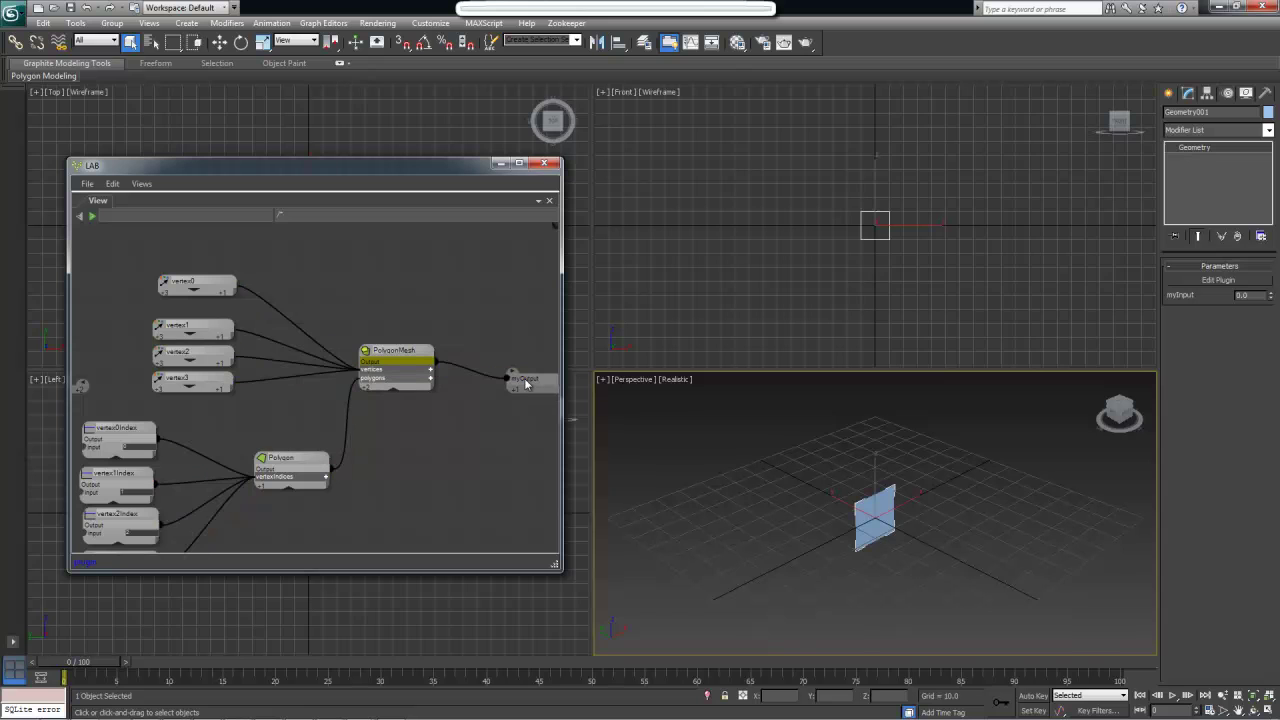
pyautogui.moveTo(893, 490); pyautogui.dragTo(895, 491, button='middle')
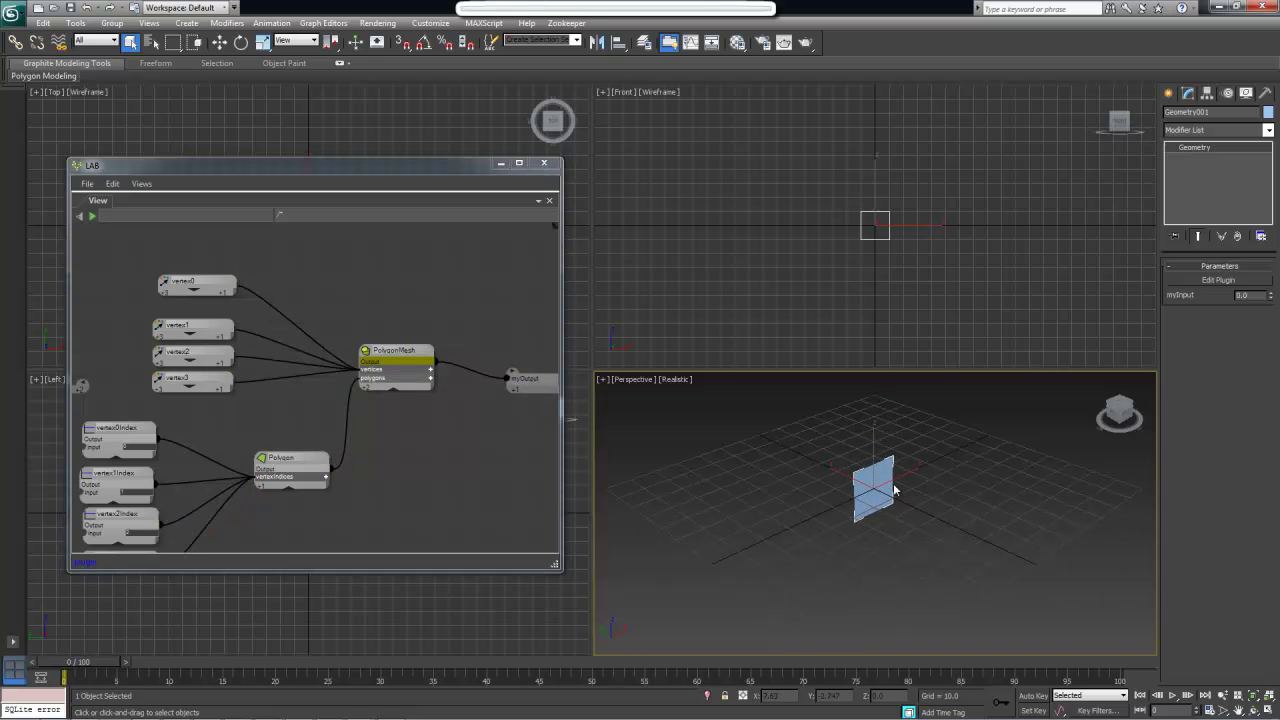
pyautogui.moveTo(865, 252)
pyautogui.mouseDown(button='middle')
pyautogui.moveTo(849, 288)
pyautogui.moveTo(873, 251)
pyautogui.mouseUp(button='middle')
pyautogui.moveTo(324, 426); pyautogui.dragTo(356, 387, button='middle')
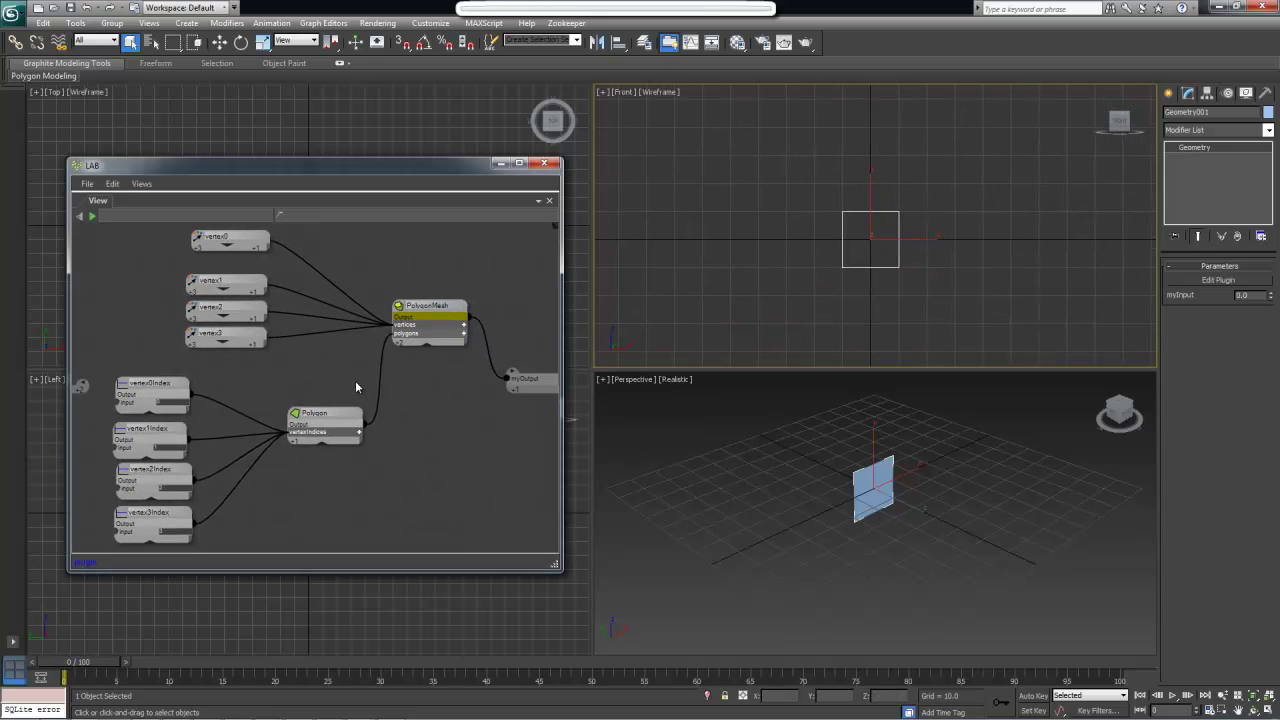
# Close the LAB editor and reselect the plane to review its modifier stack
pyautogui.click(546, 163)
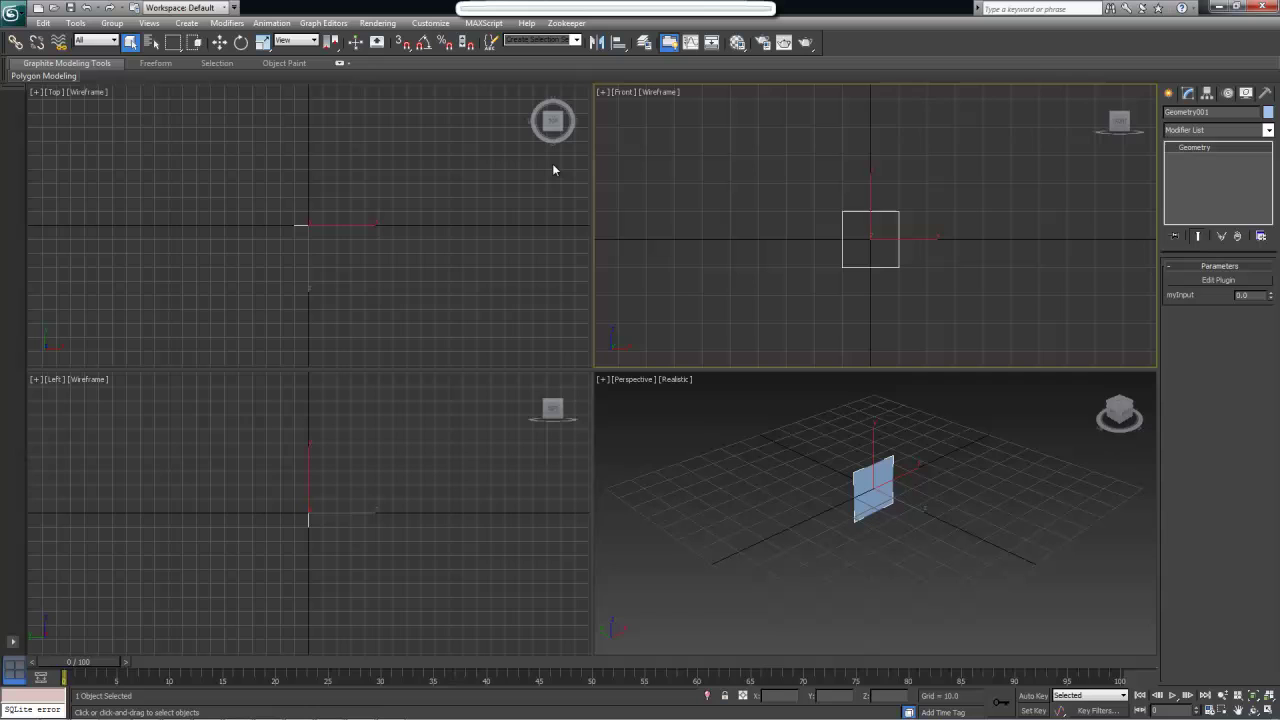
pyautogui.click(1170, 93)
pyautogui.click(1060, 213)
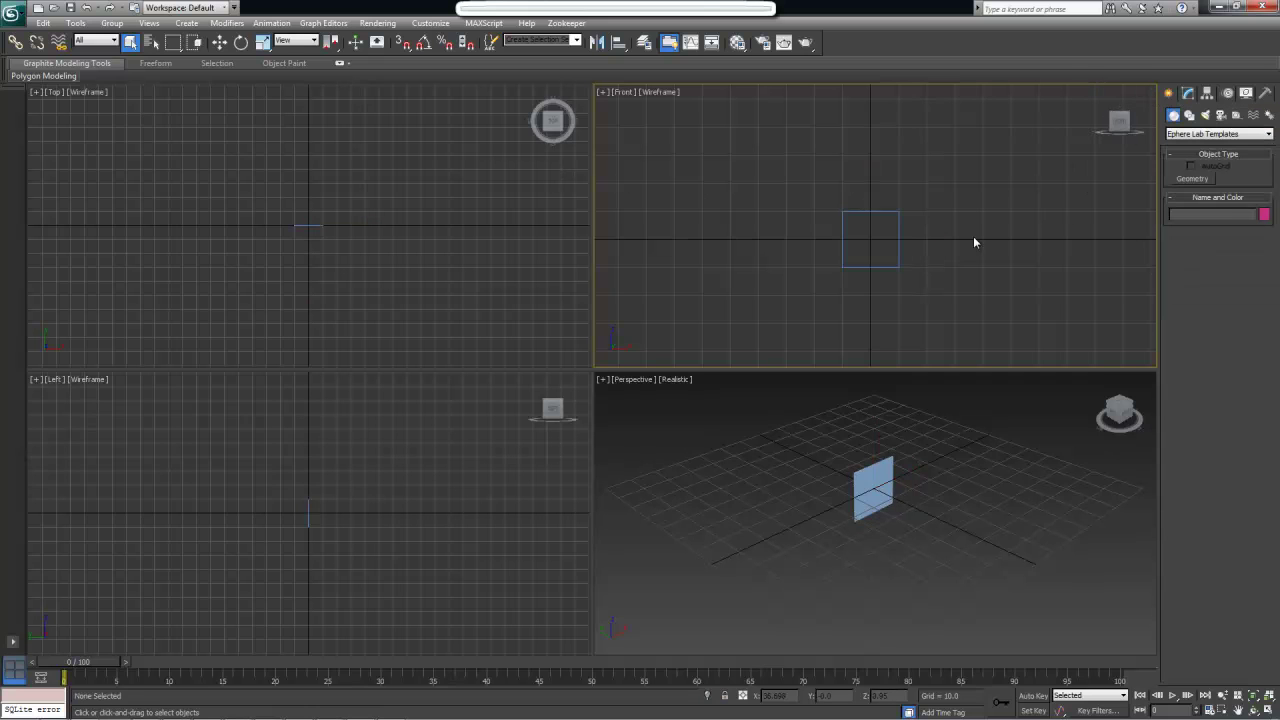
pyautogui.click(885, 211)
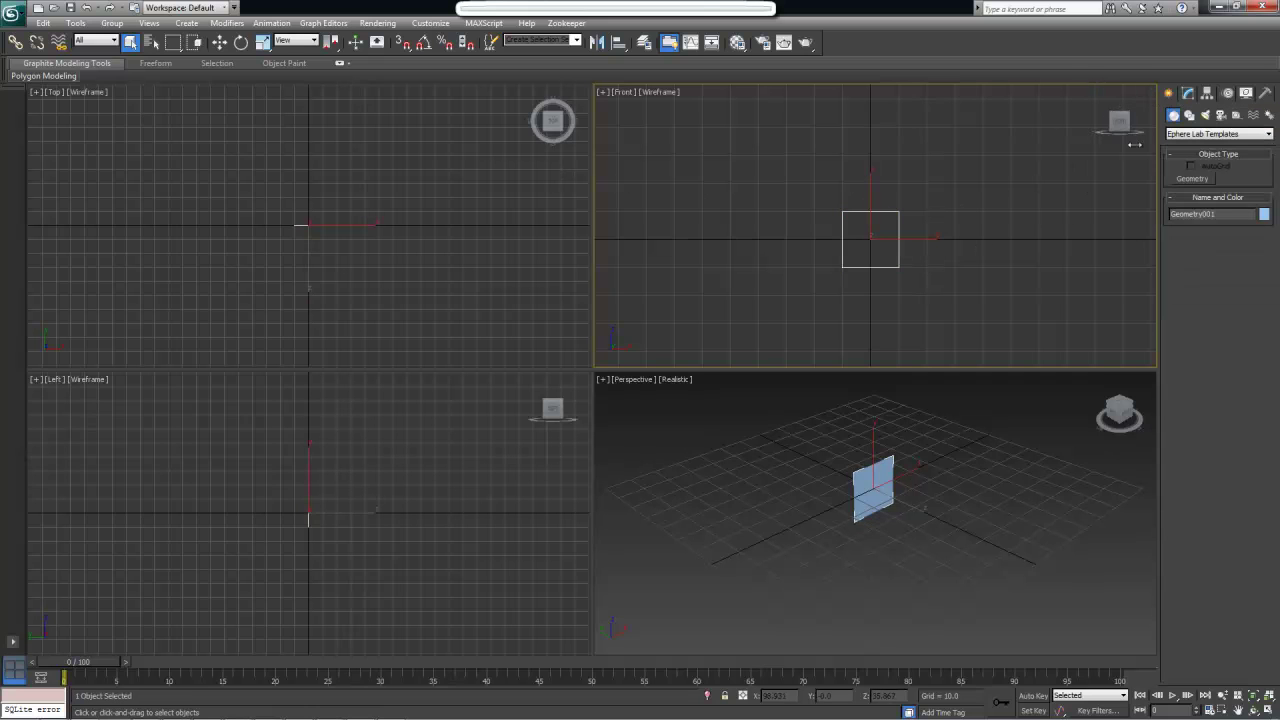
pyautogui.click(1188, 93)
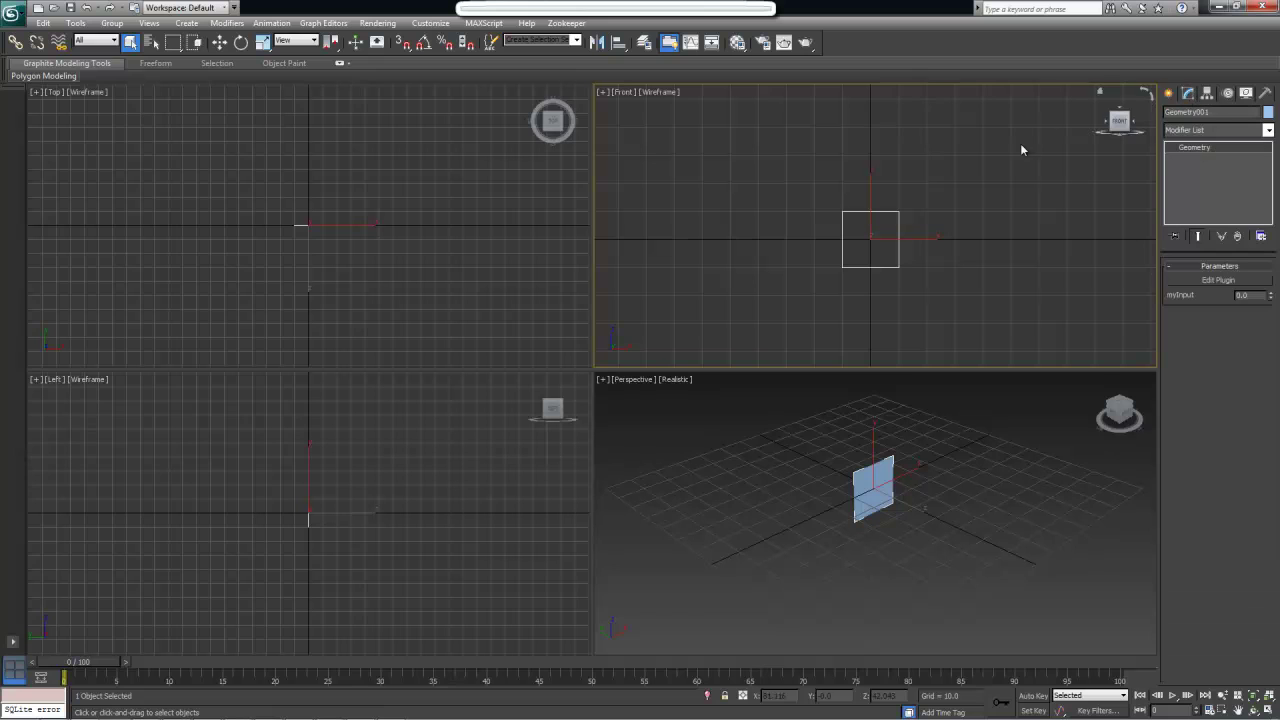
pyautogui.click(1205, 130)
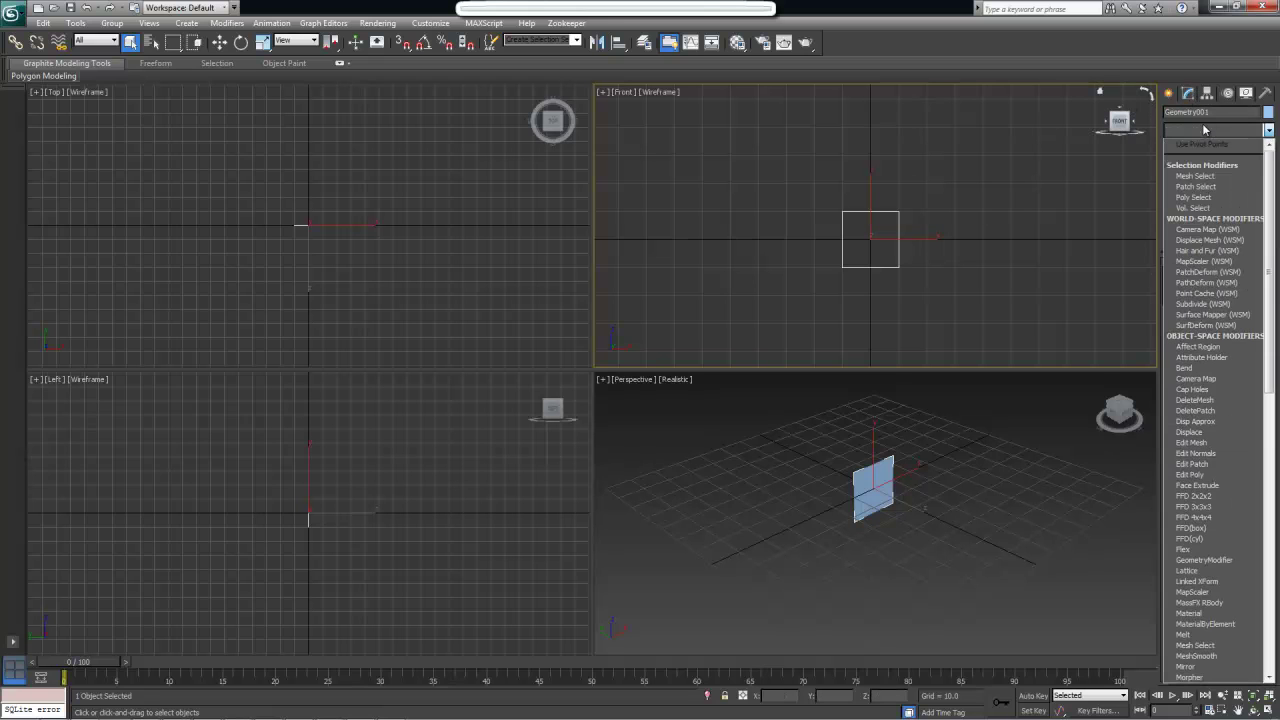
pyautogui.click(968, 316)
# Save the scene from the Application menu as plane1 in the scenes folder
pyautogui.click(12, 14)
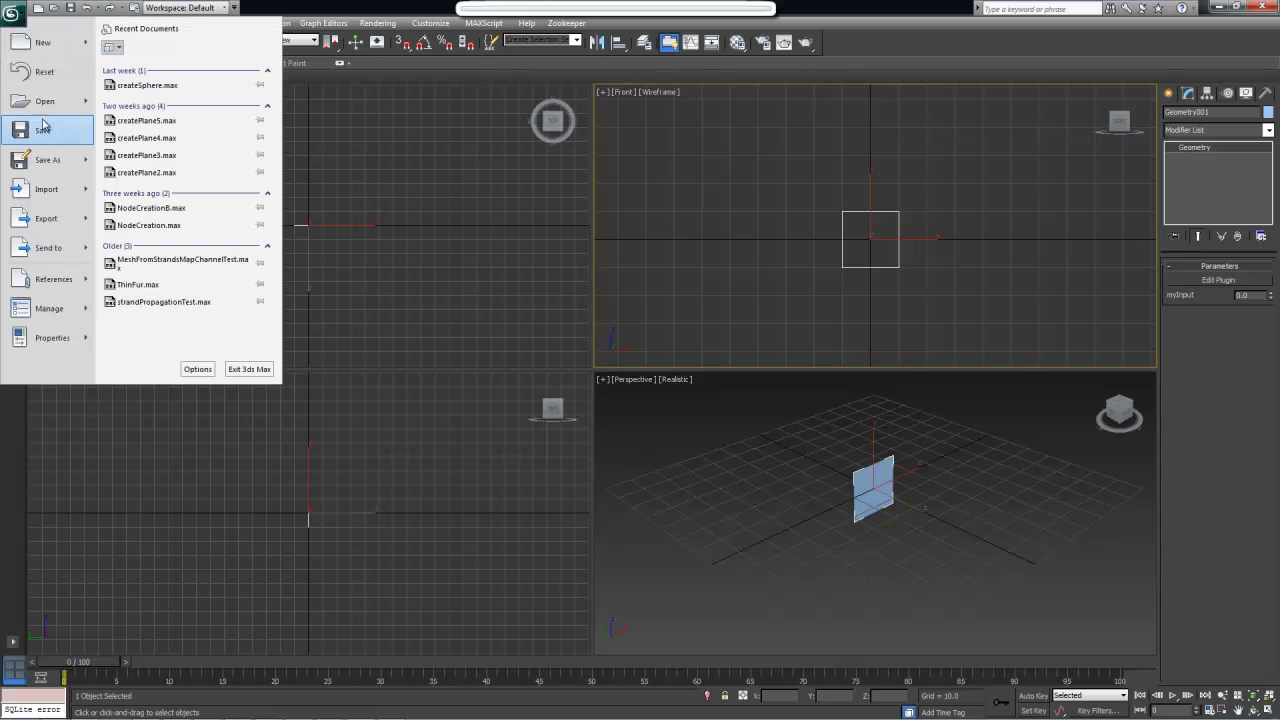
pyautogui.click(60, 138)
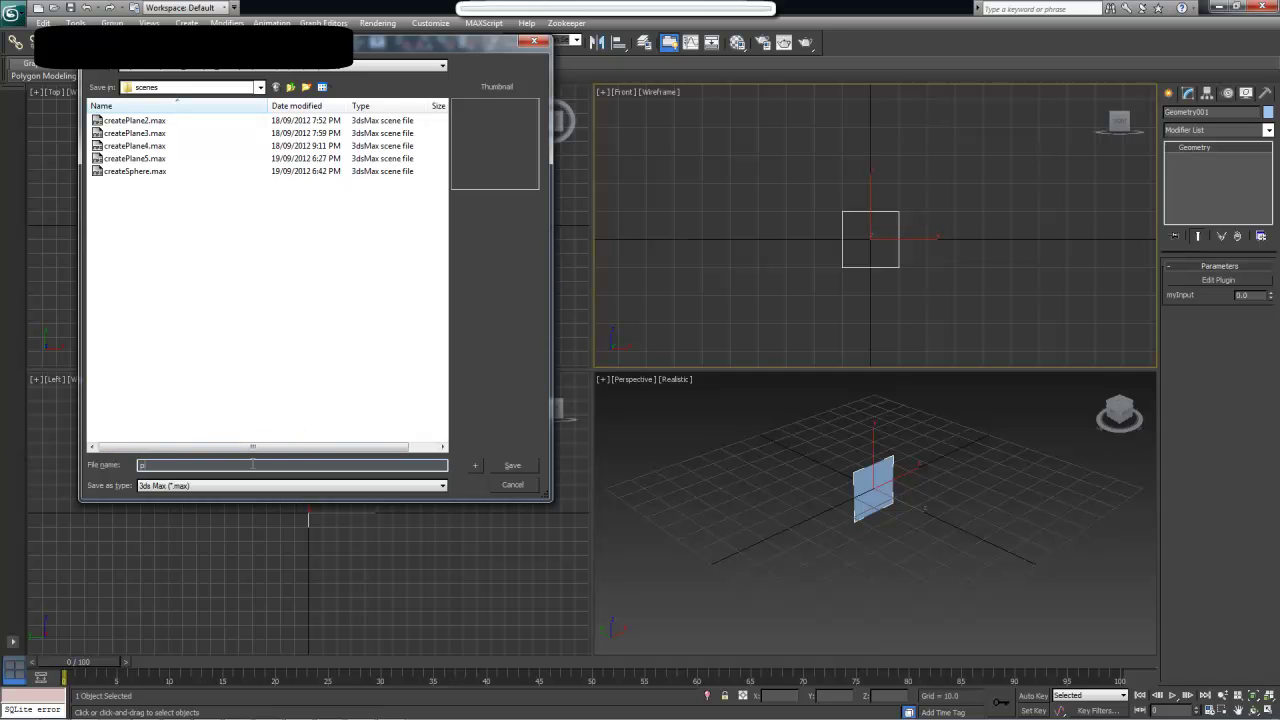
pyautogui.click(497, 466)
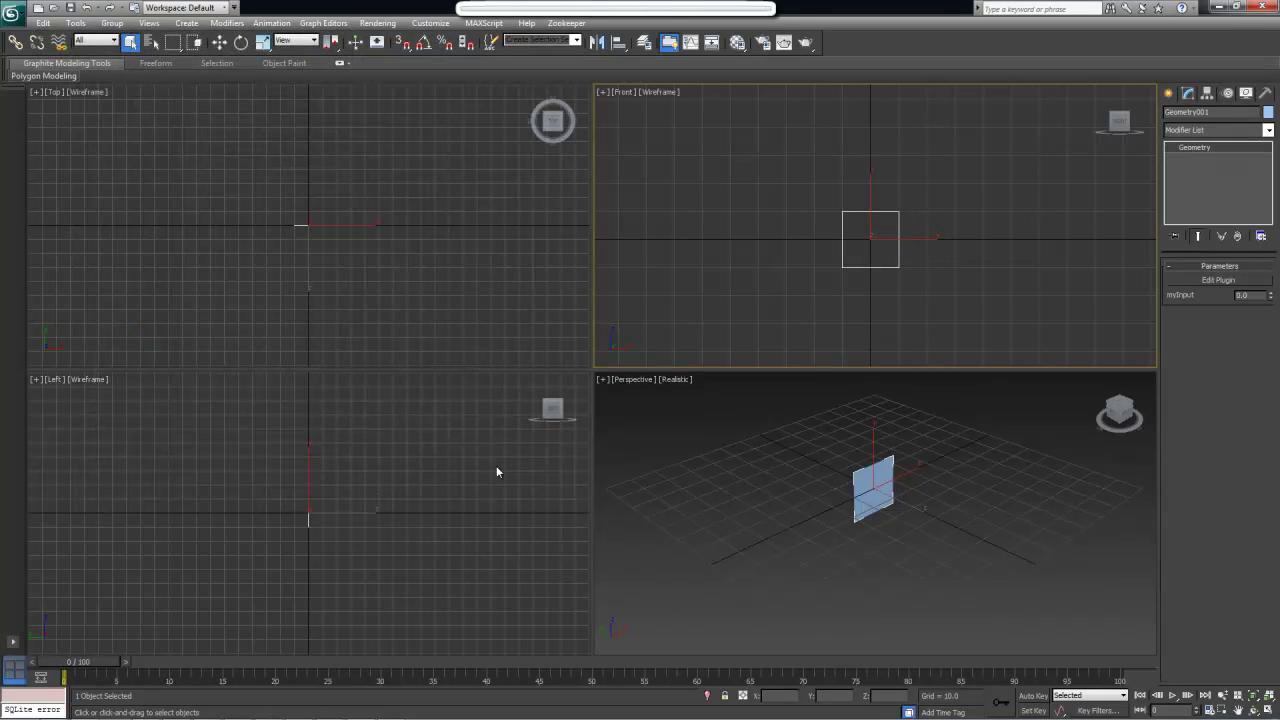